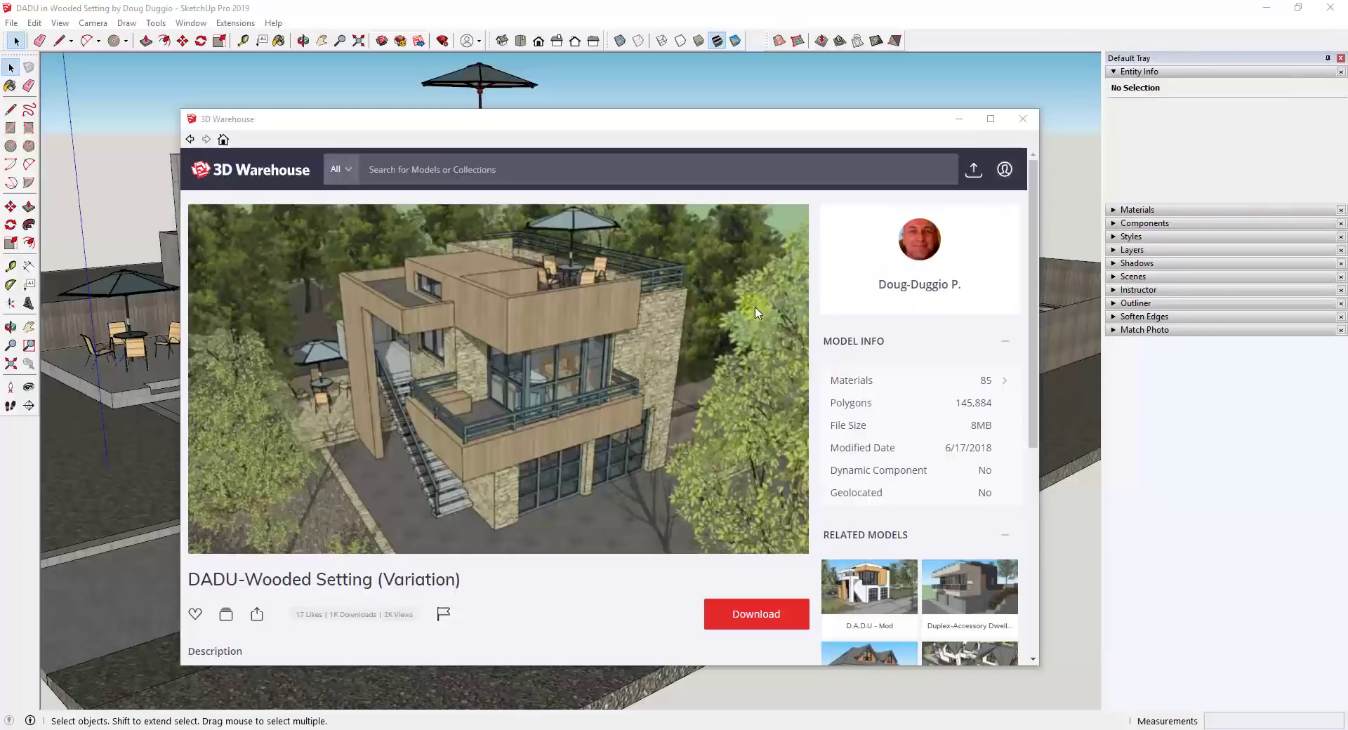
# Minimize the 3D Warehouse window and SketchUp, switching to the Lumion scene
pyautogui.moveTo(250, 323)
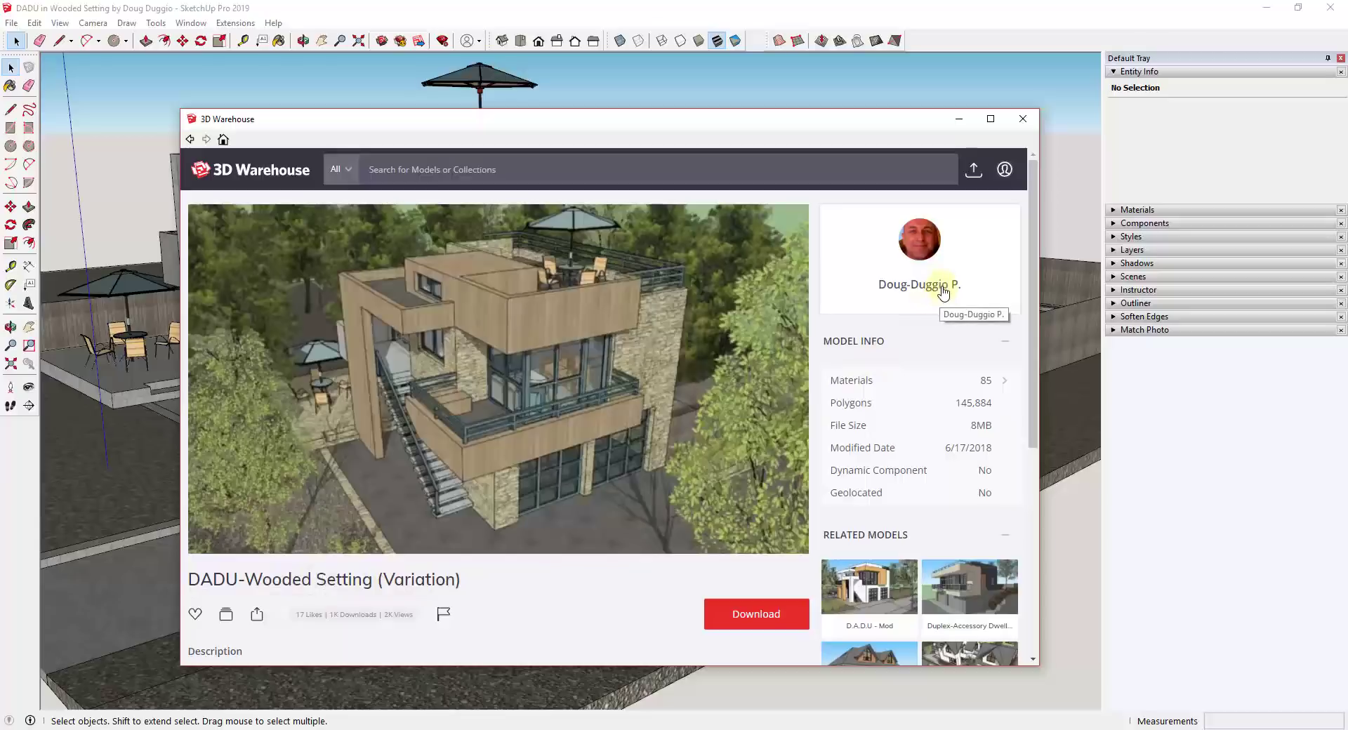
pyautogui.click(959, 119)
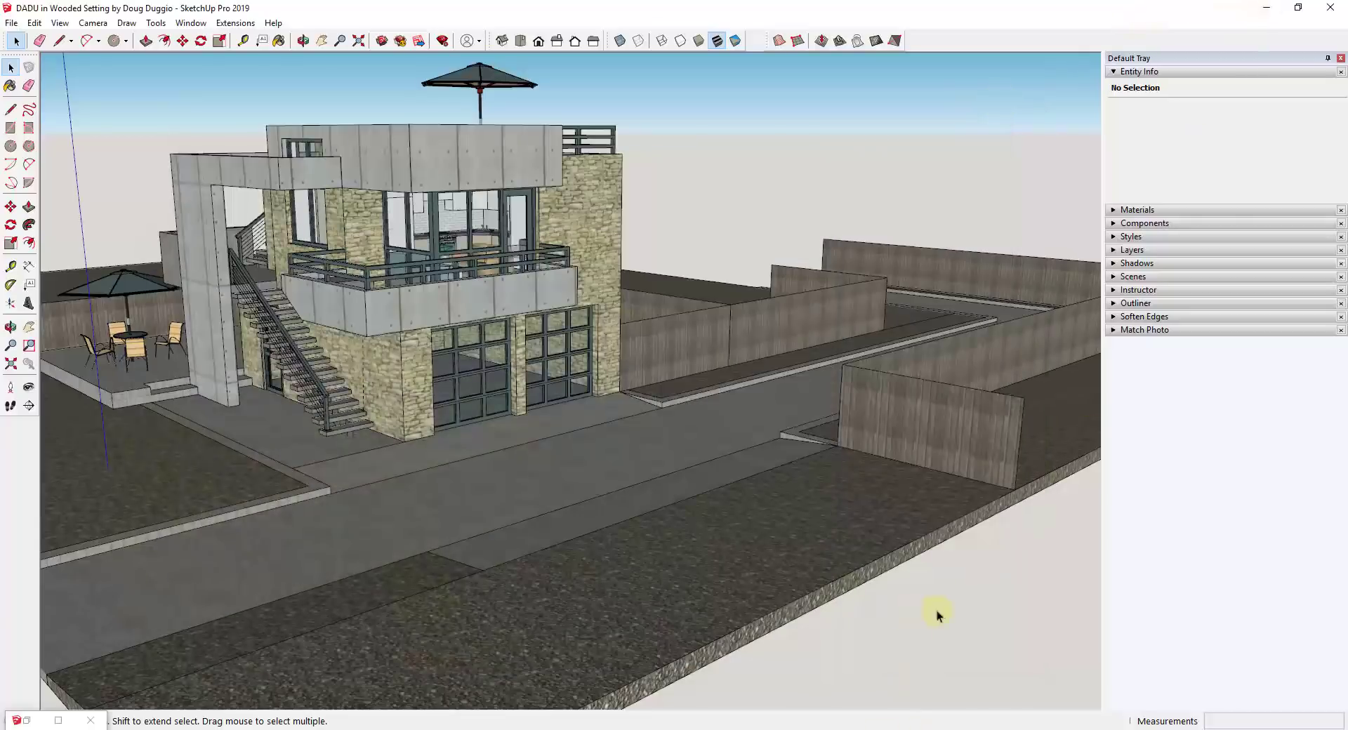
pyautogui.click(1267, 7)
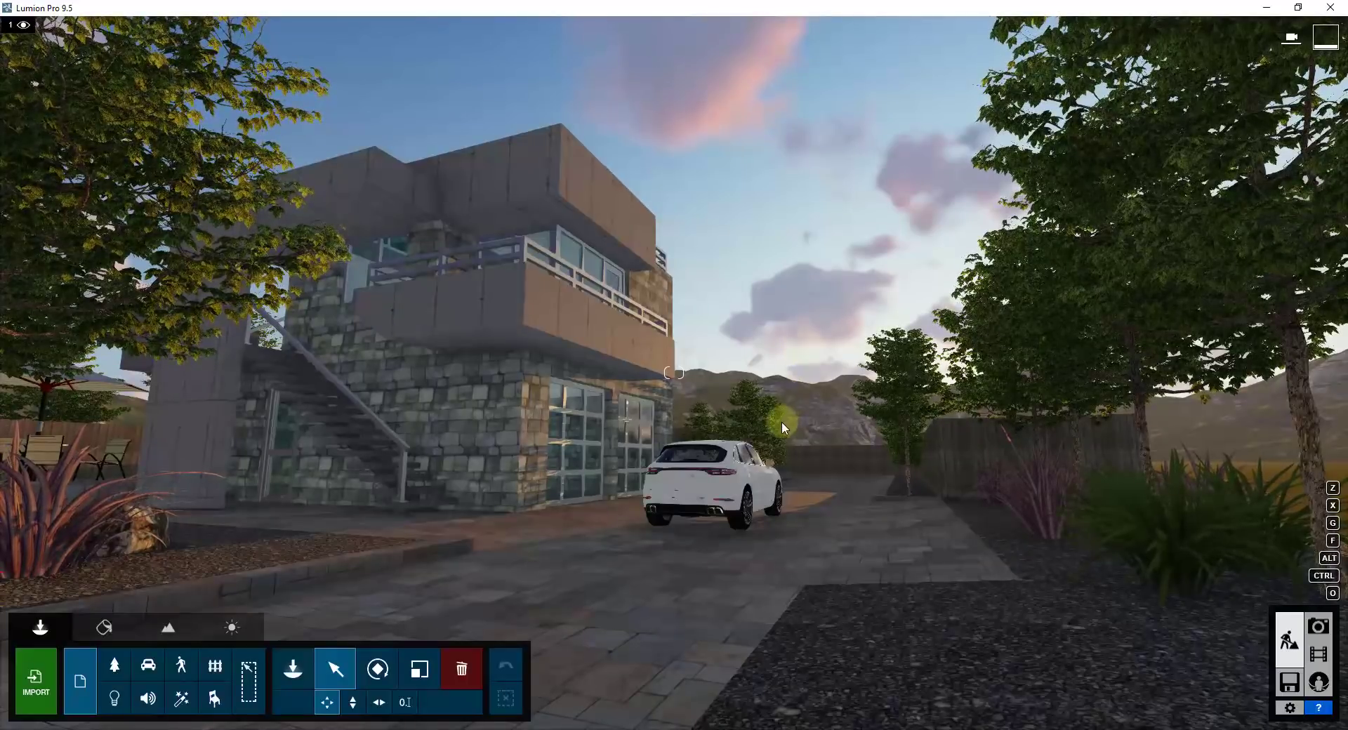
# Adjust the sun brightness and cloud amount in Build mode and lower the sun height for a near-sunset look
pyautogui.click(674, 373)
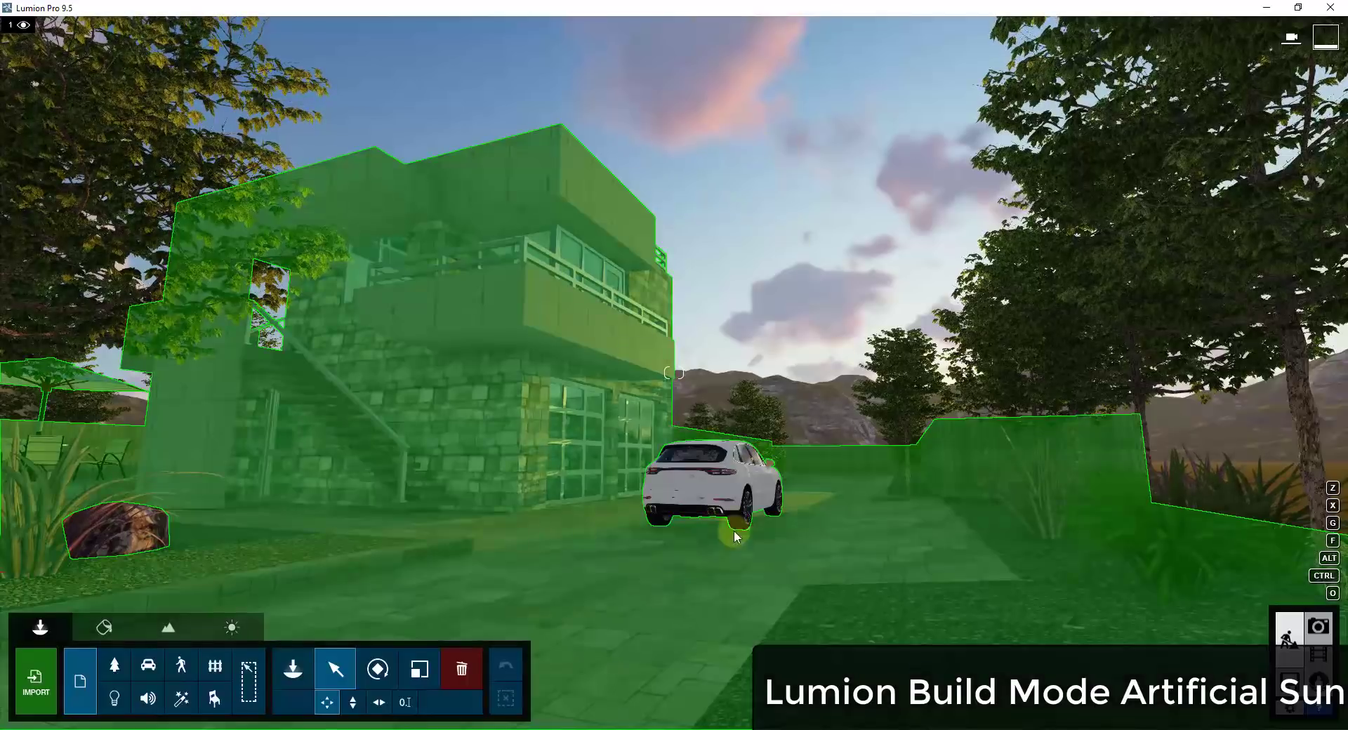
pyautogui.scroll(5, 763, 444)
pyautogui.moveTo(763, 444)
pyautogui.mouseDown(button='right')
pyautogui.moveTo(764, 464)
pyautogui.moveTo(758, 444)
pyautogui.mouseUp(button='right')
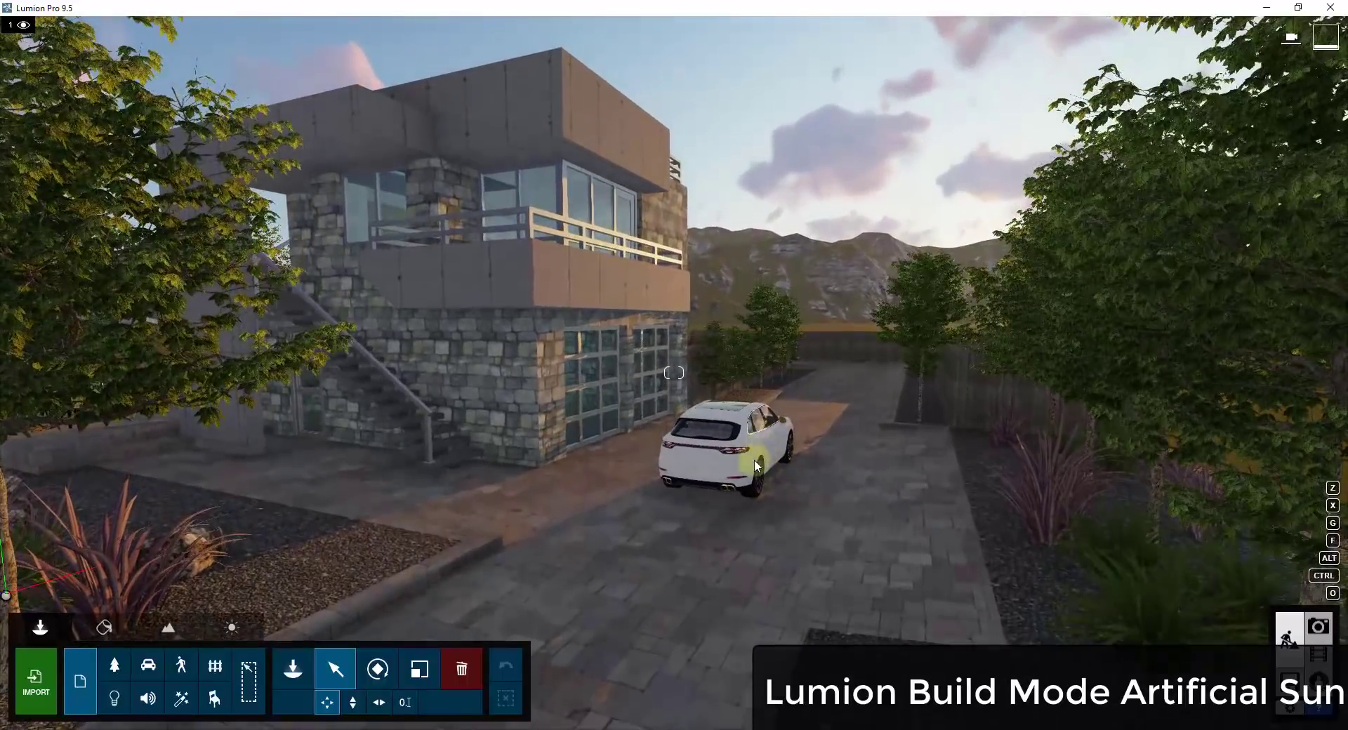
pyautogui.click(236, 632)
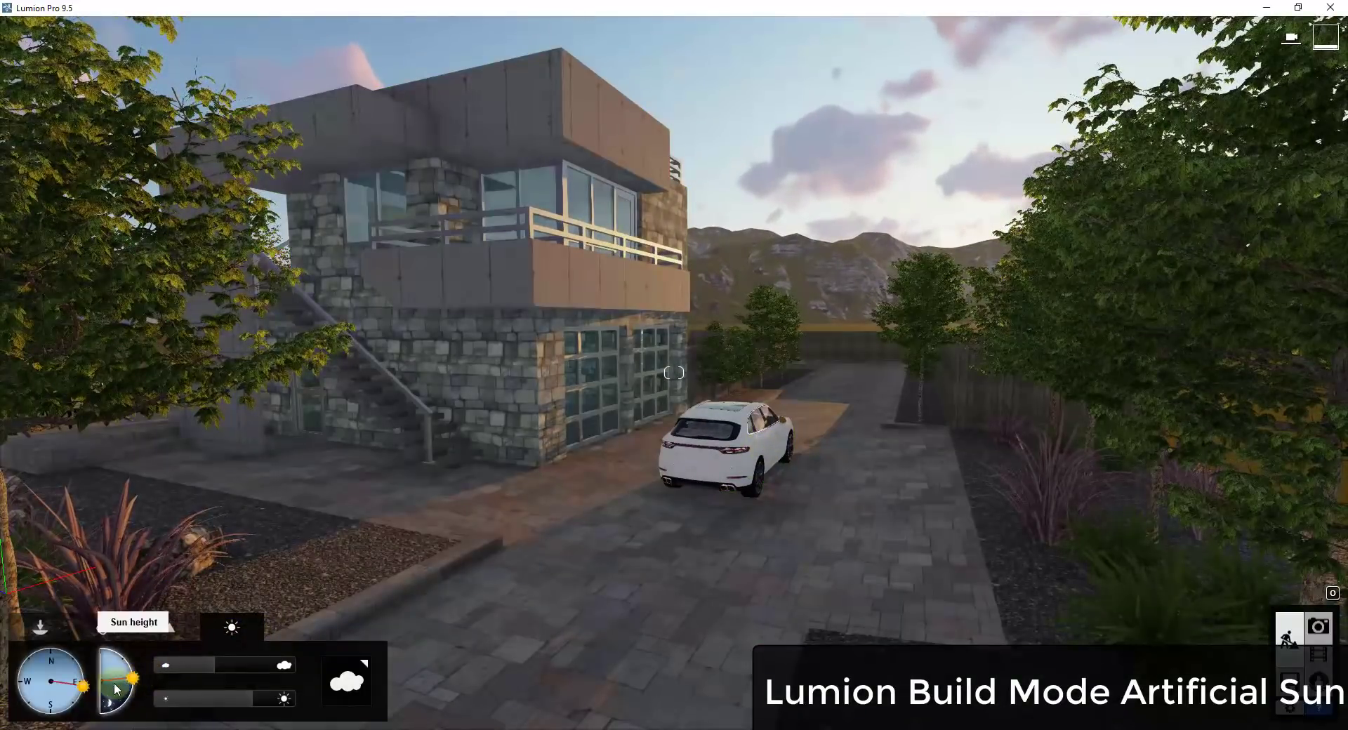
pyautogui.moveTo(133, 678); pyautogui.dragTo(88, 703)
pyautogui.moveTo(245, 711); pyautogui.dragTo(234, 663)
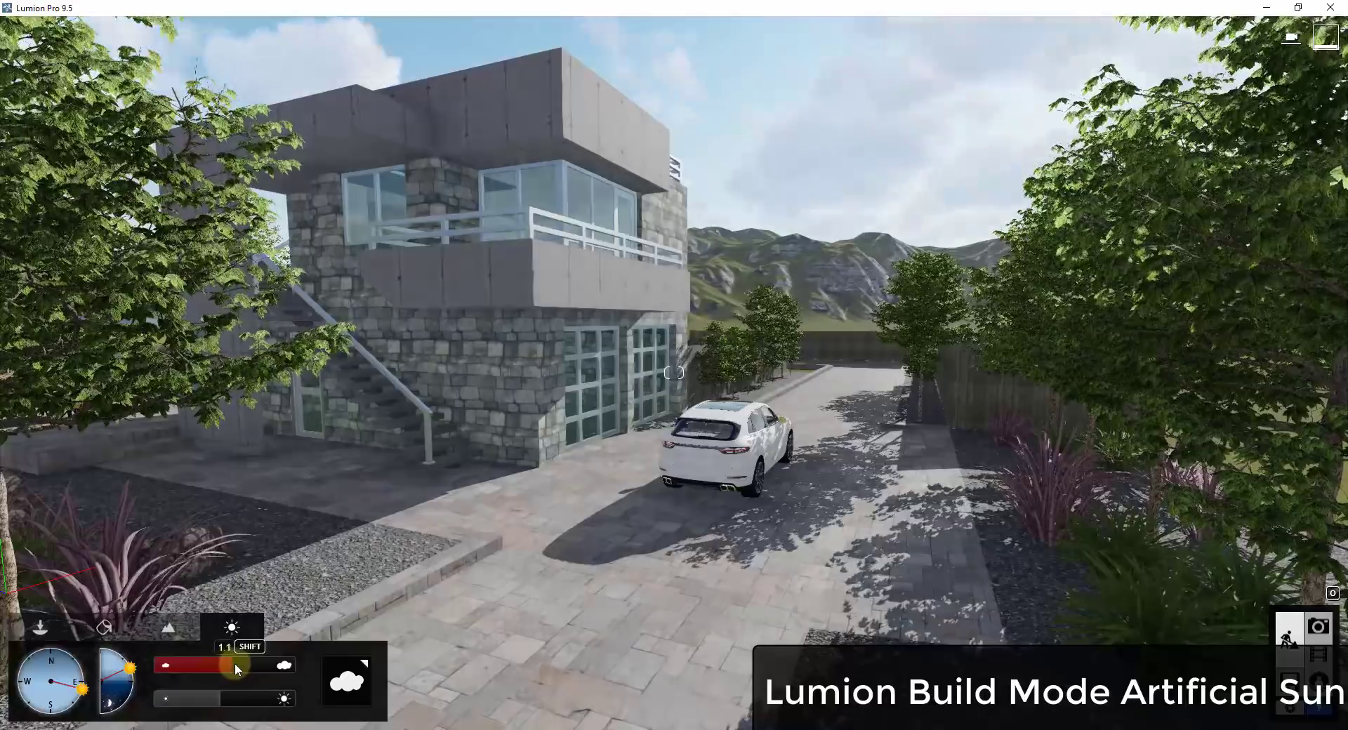
pyautogui.moveTo(528, 534); pyautogui.dragTo(521, 533, button='right')
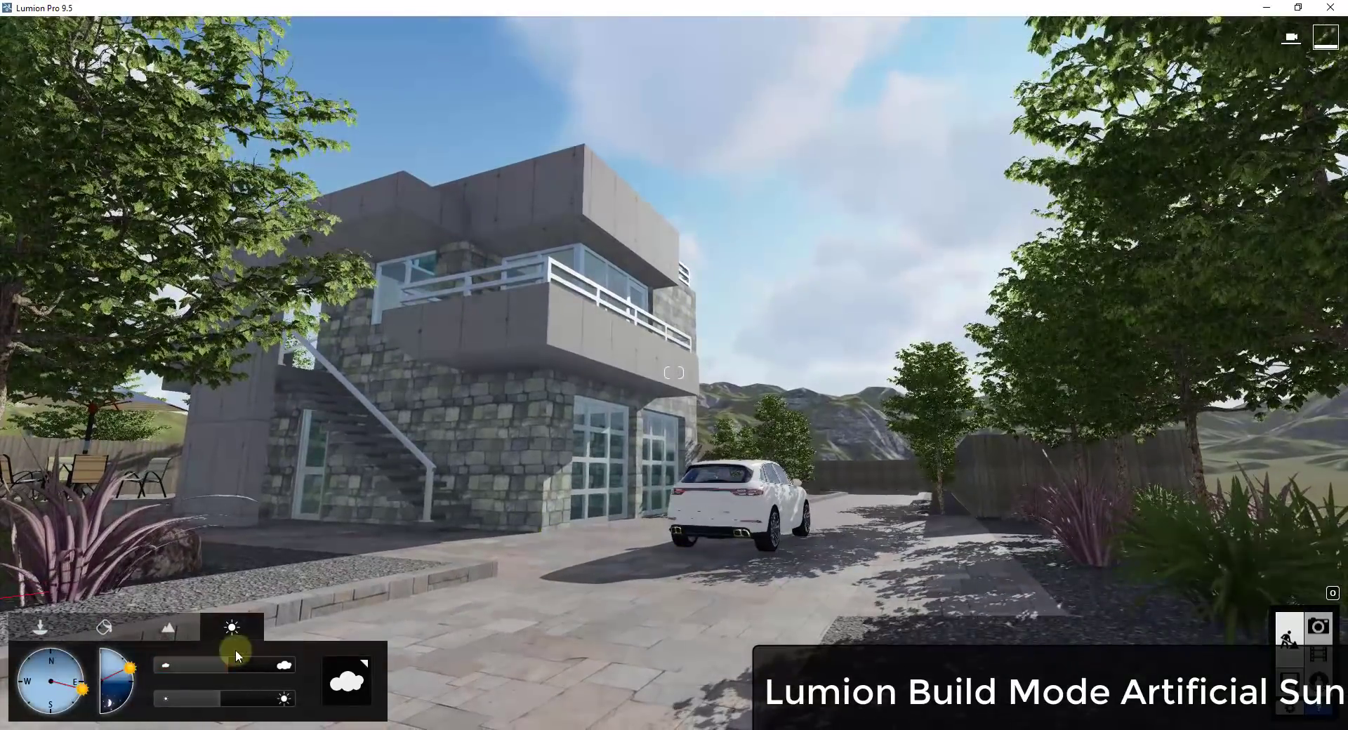
pyautogui.moveTo(129, 668); pyautogui.dragTo(94, 677)
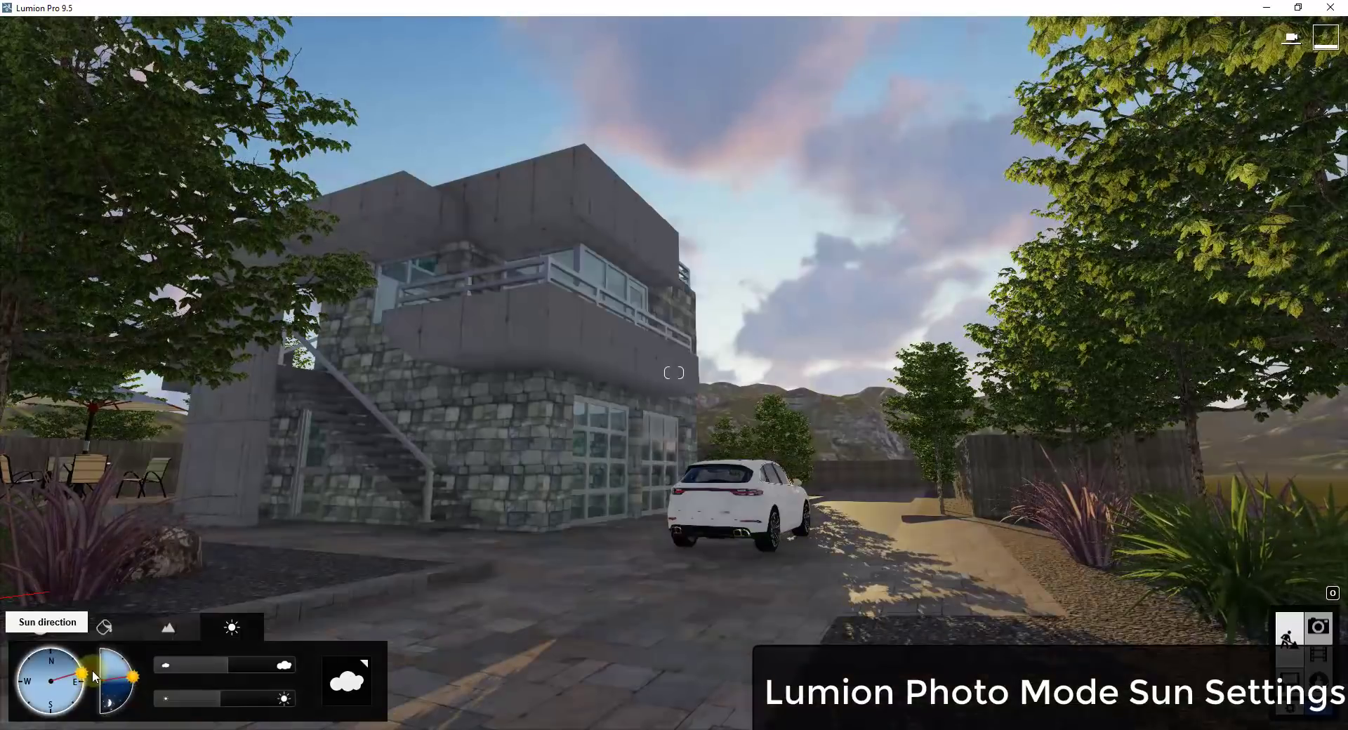
# Enter Photo mode, reframe photo 4 from a higher viewpoint, and bring up its Sun effect settings
pyautogui.click(1319, 626)
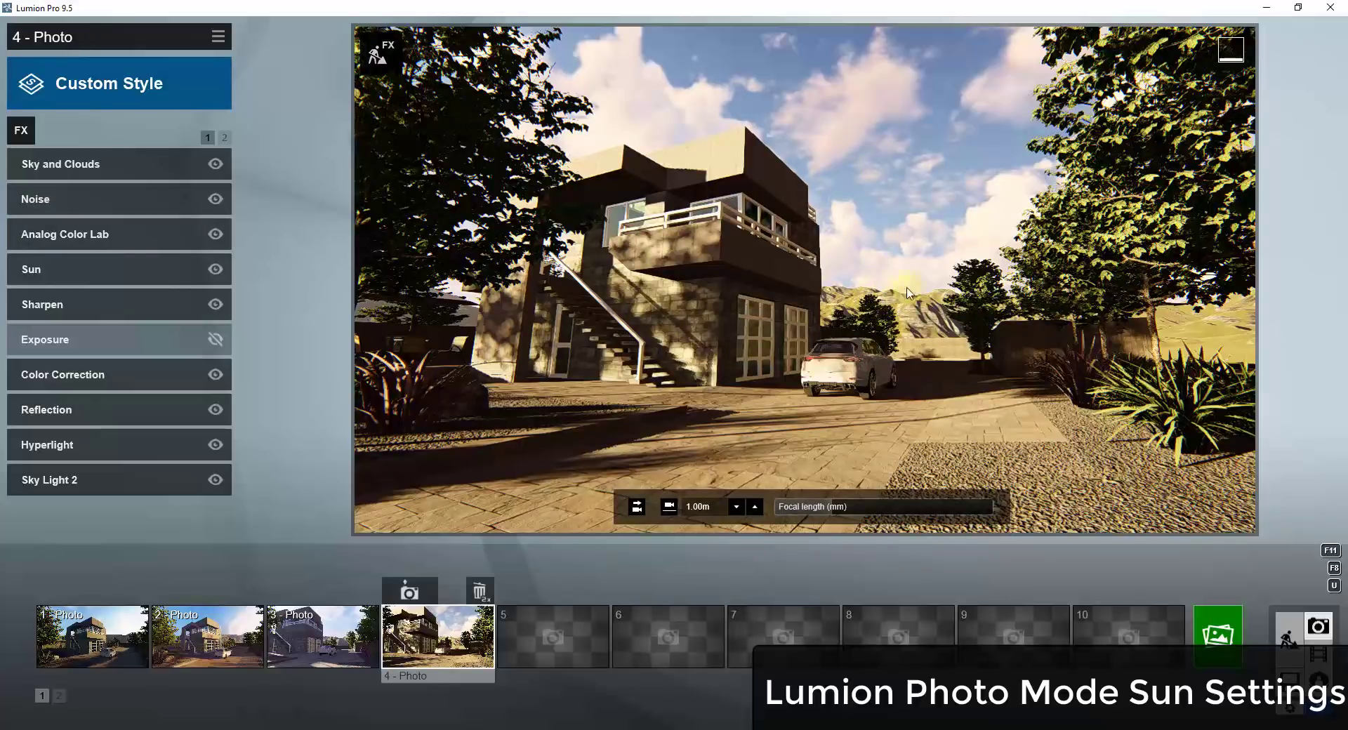
pyautogui.press('q')
pyautogui.moveTo(934, 346); pyautogui.dragTo(933, 340, button='right')
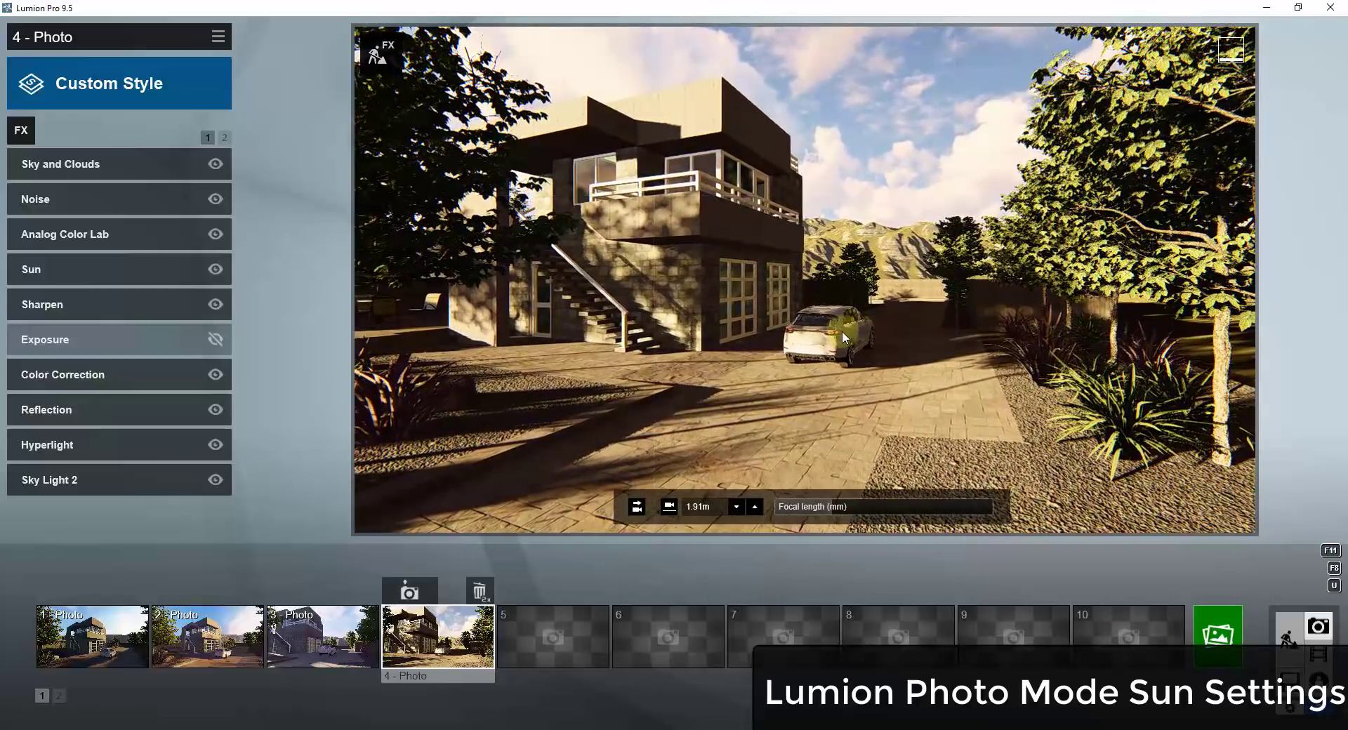
pyautogui.click(21, 131)
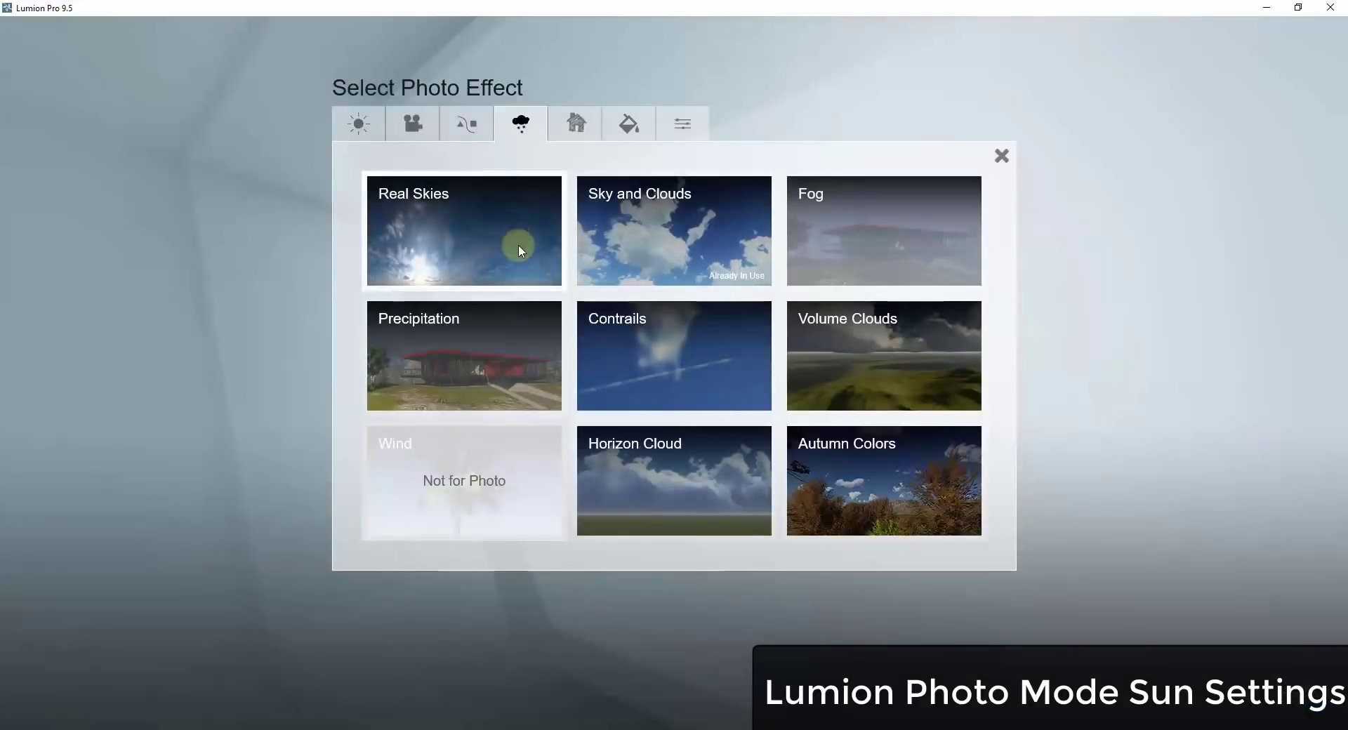
pyautogui.click(358, 126)
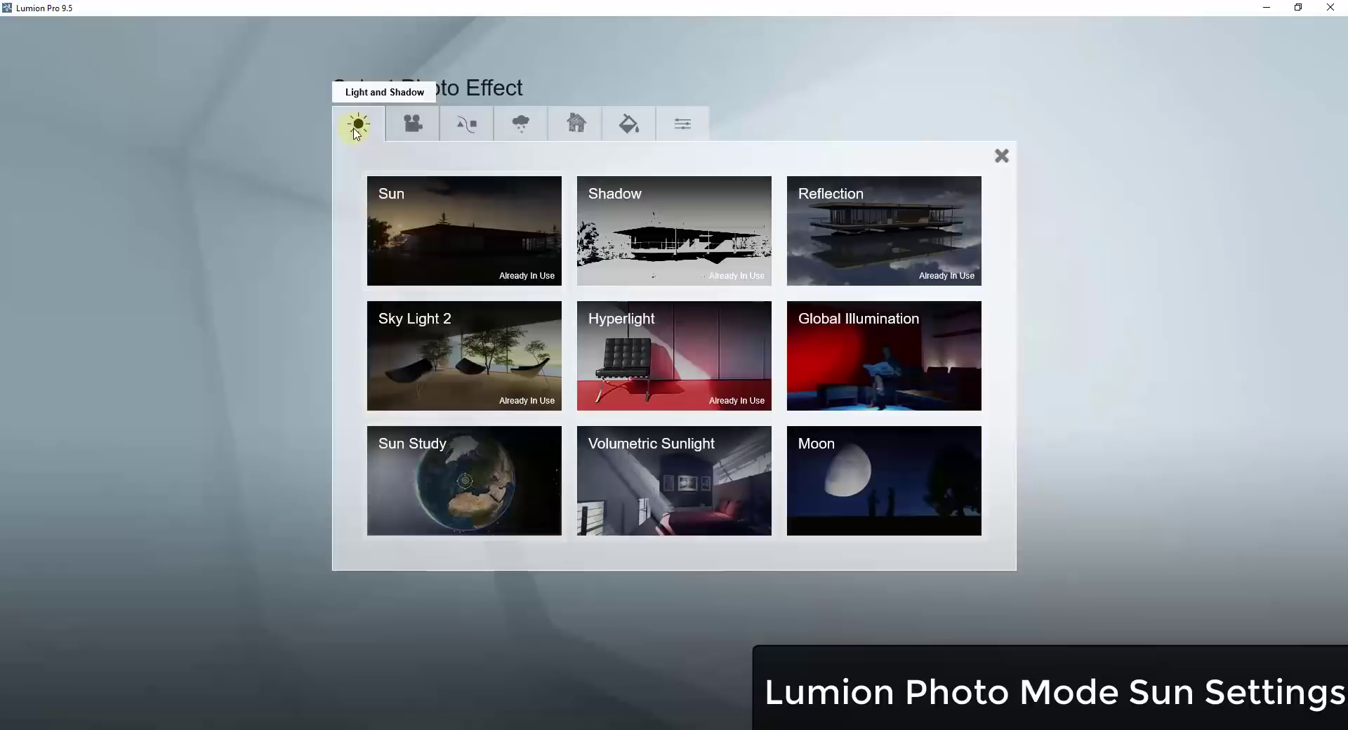
pyautogui.click(469, 224)
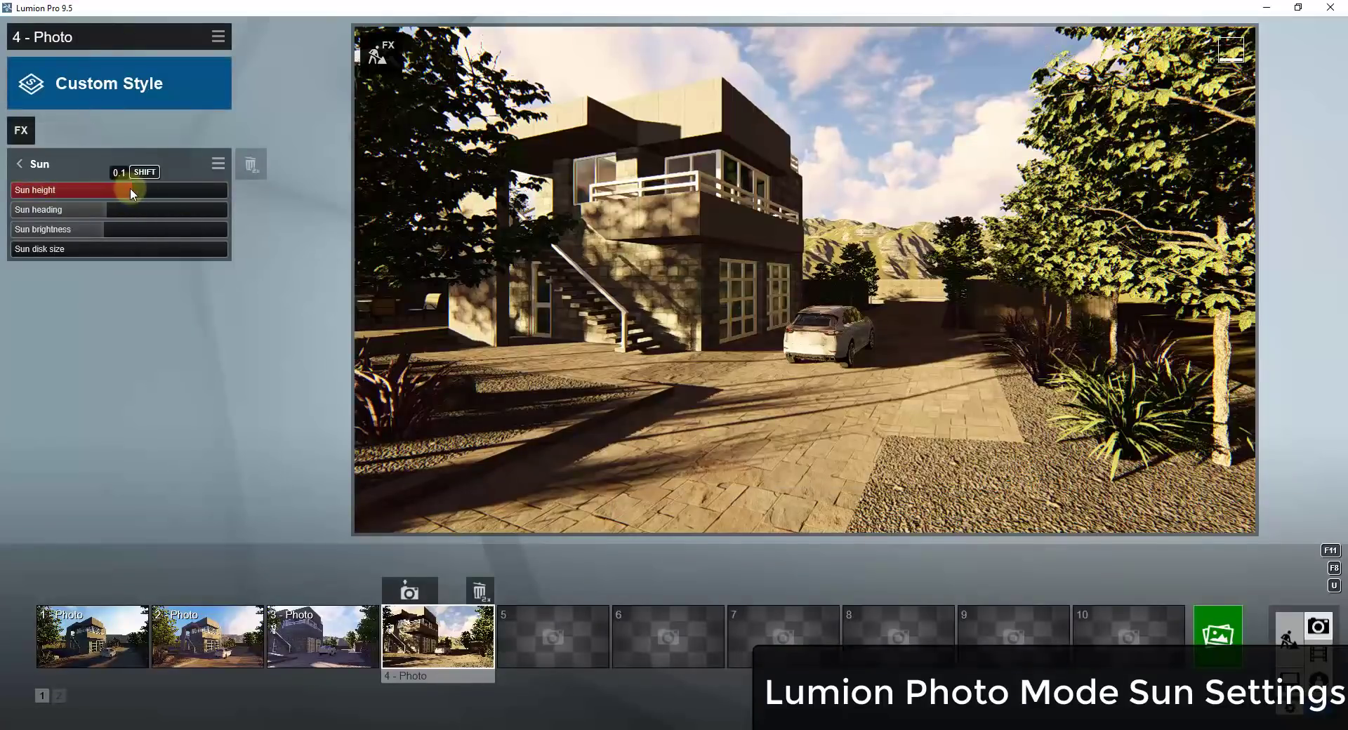
# Adjust the sun height, heading and brightness in photo 4's Sun effect
pyautogui.moveTo(130, 190); pyautogui.dragTo(117, 214)
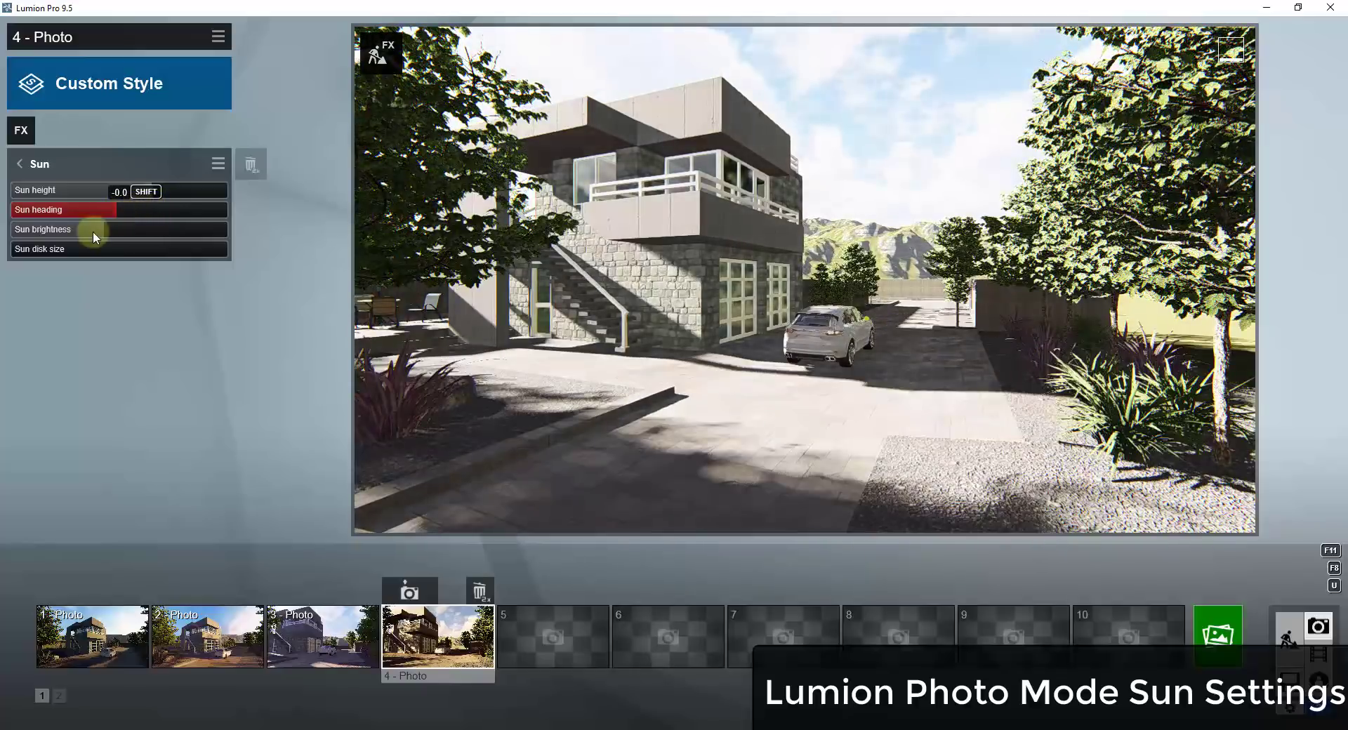
pyautogui.moveTo(92, 230); pyautogui.dragTo(52, 229)
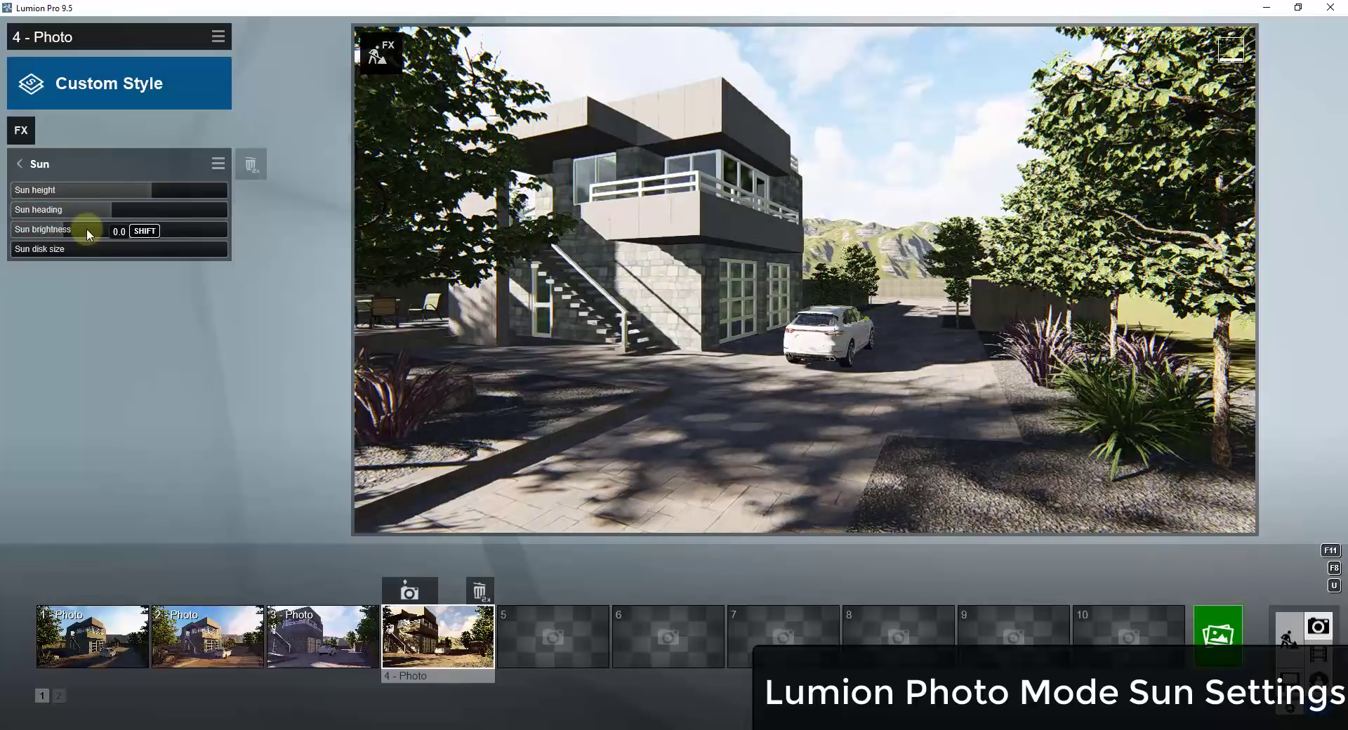
pyautogui.moveTo(86, 229); pyautogui.dragTo(111, 230)
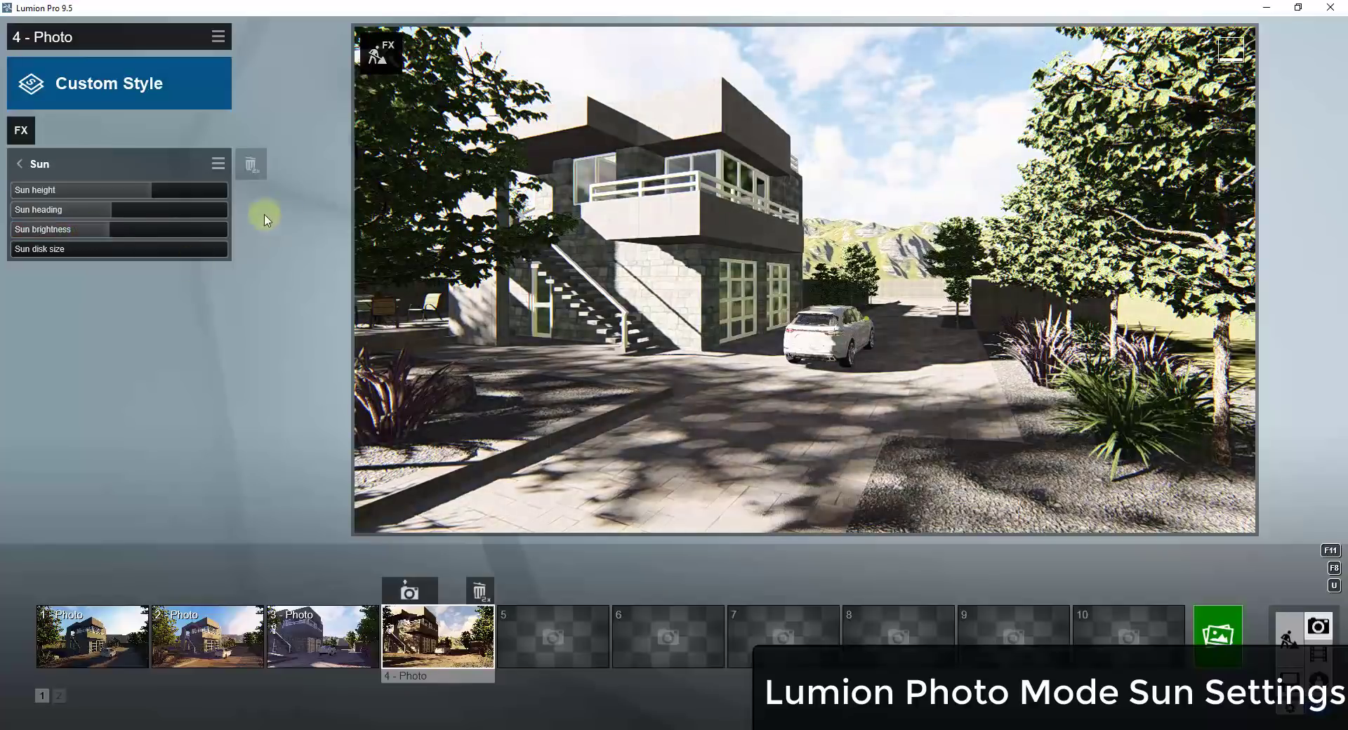
pyautogui.moveTo(153, 191); pyautogui.dragTo(111, 193)
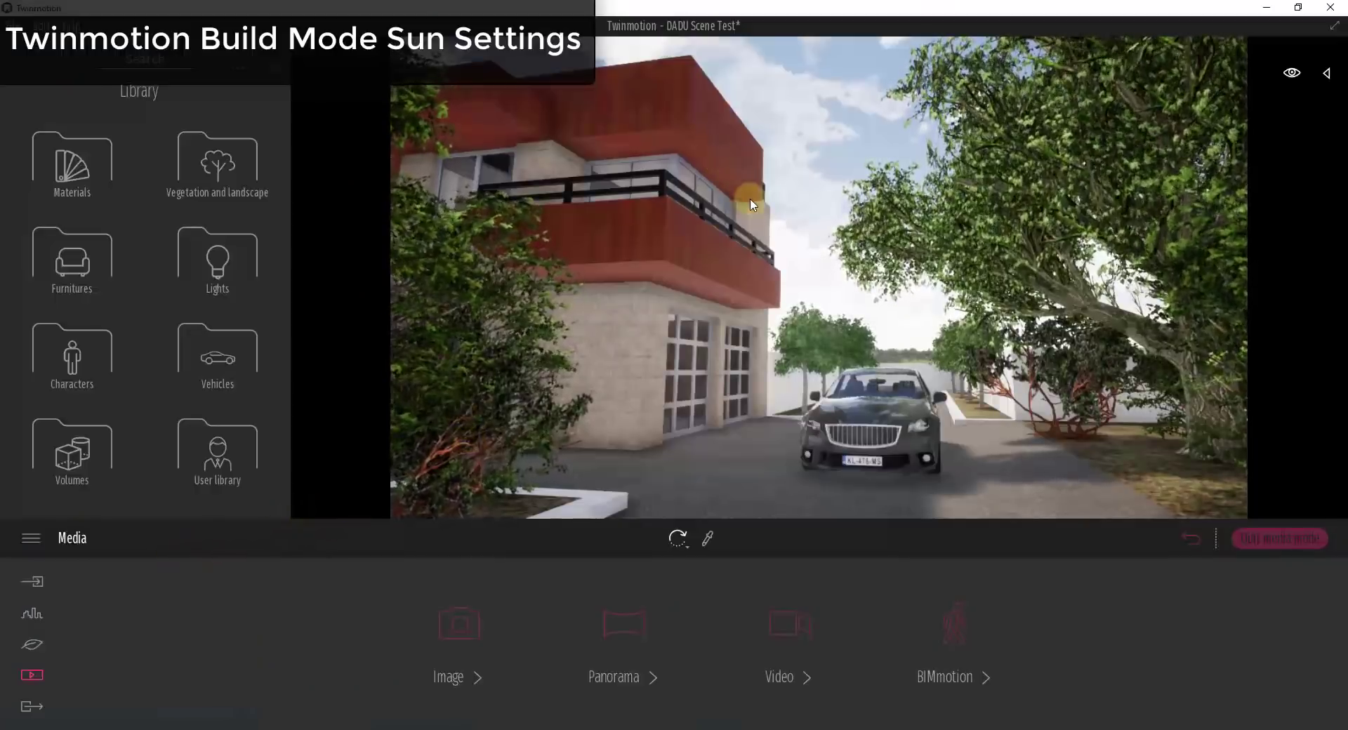
# Switch to the Twinmotion scene, go to the Nature settings and quit media mode
pyautogui.scroll(3, 802, 336)
pyautogui.scroll(-3, 802, 336)
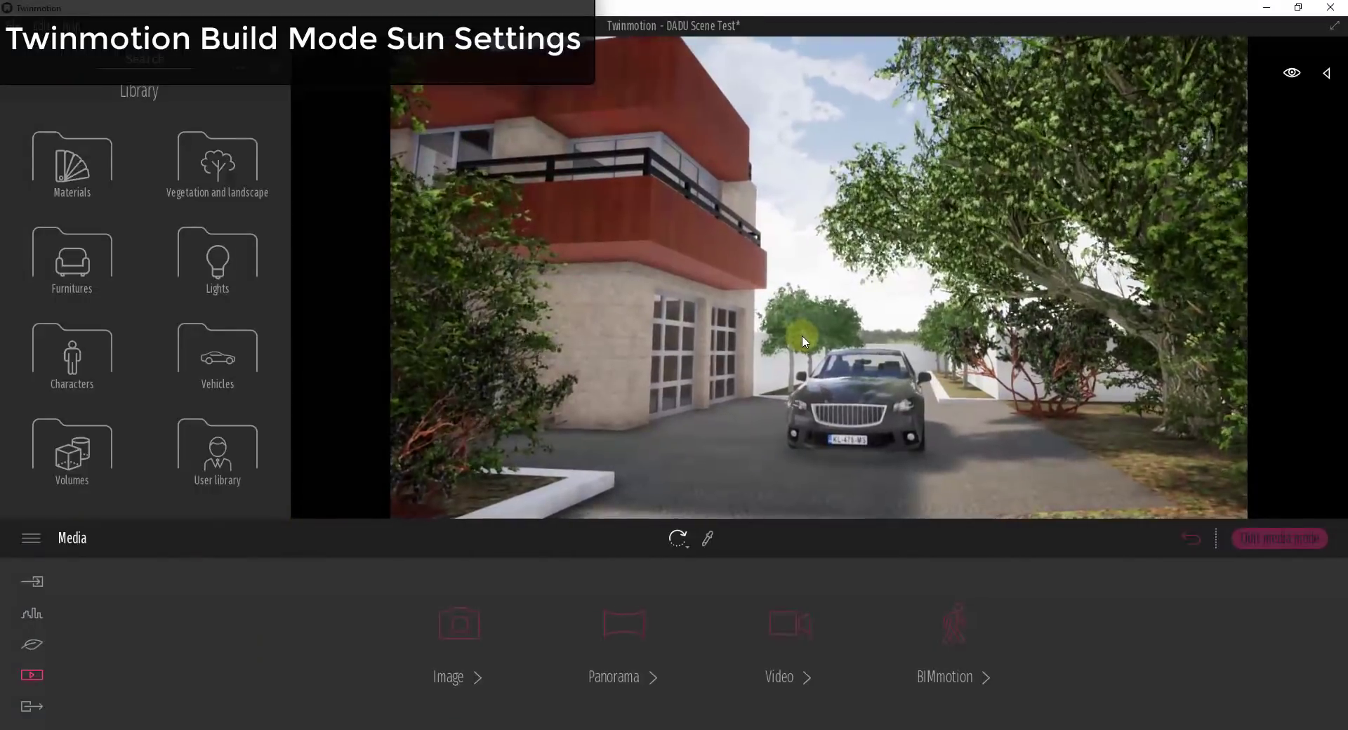
pyautogui.scroll(3, 802, 341)
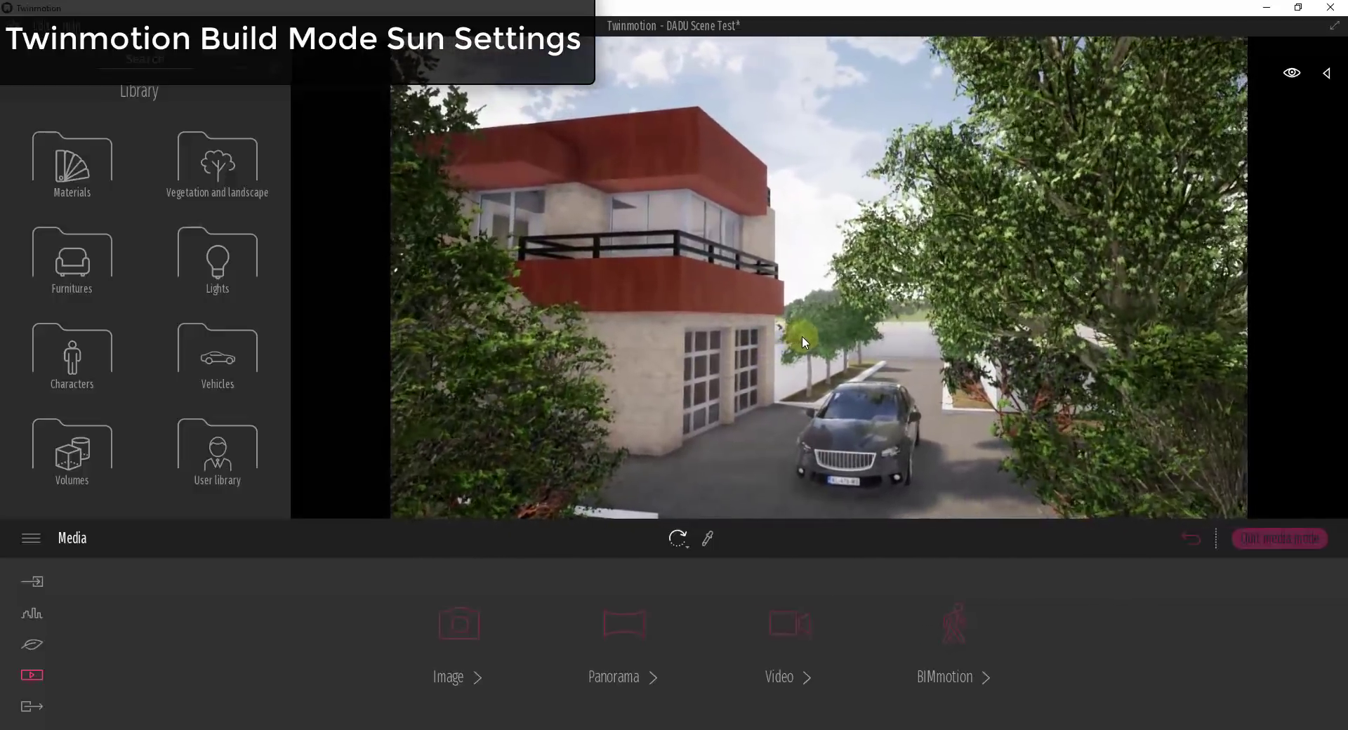
pyautogui.scroll(3, 802, 335)
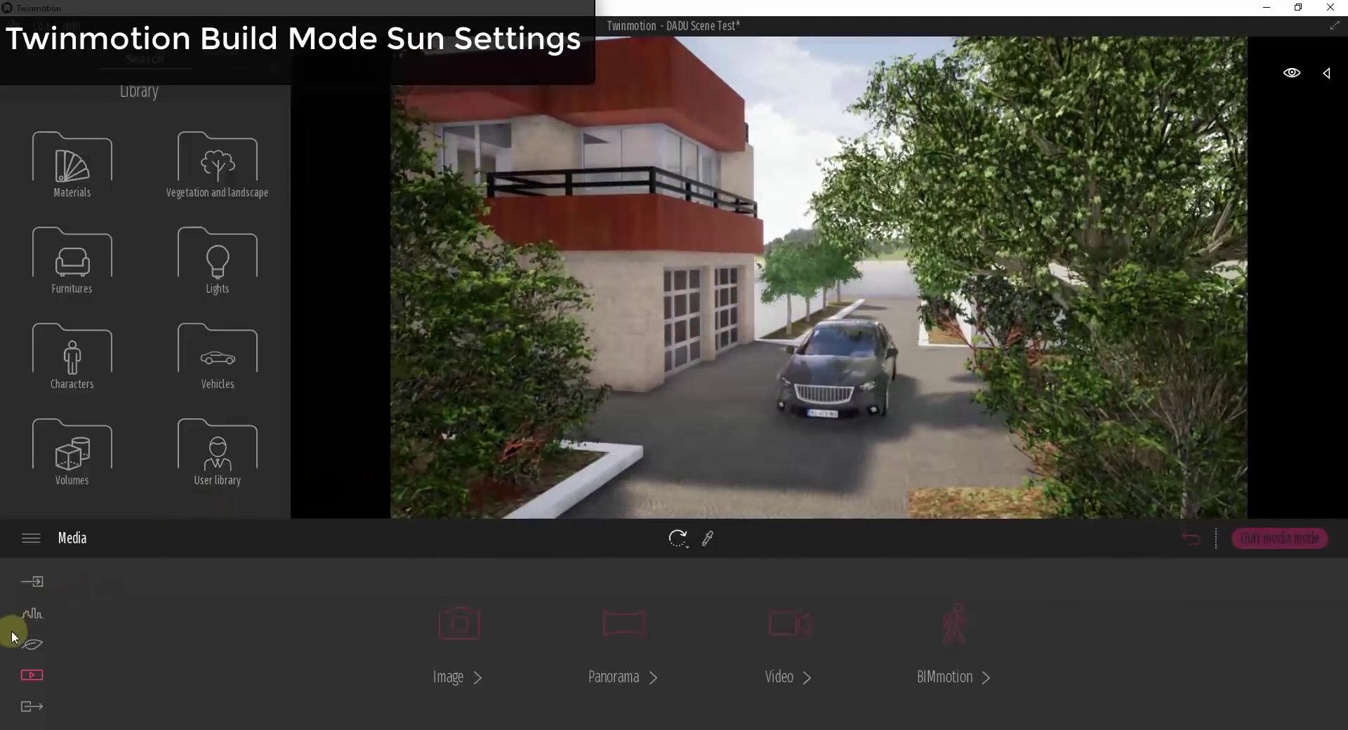
pyautogui.click(33, 646)
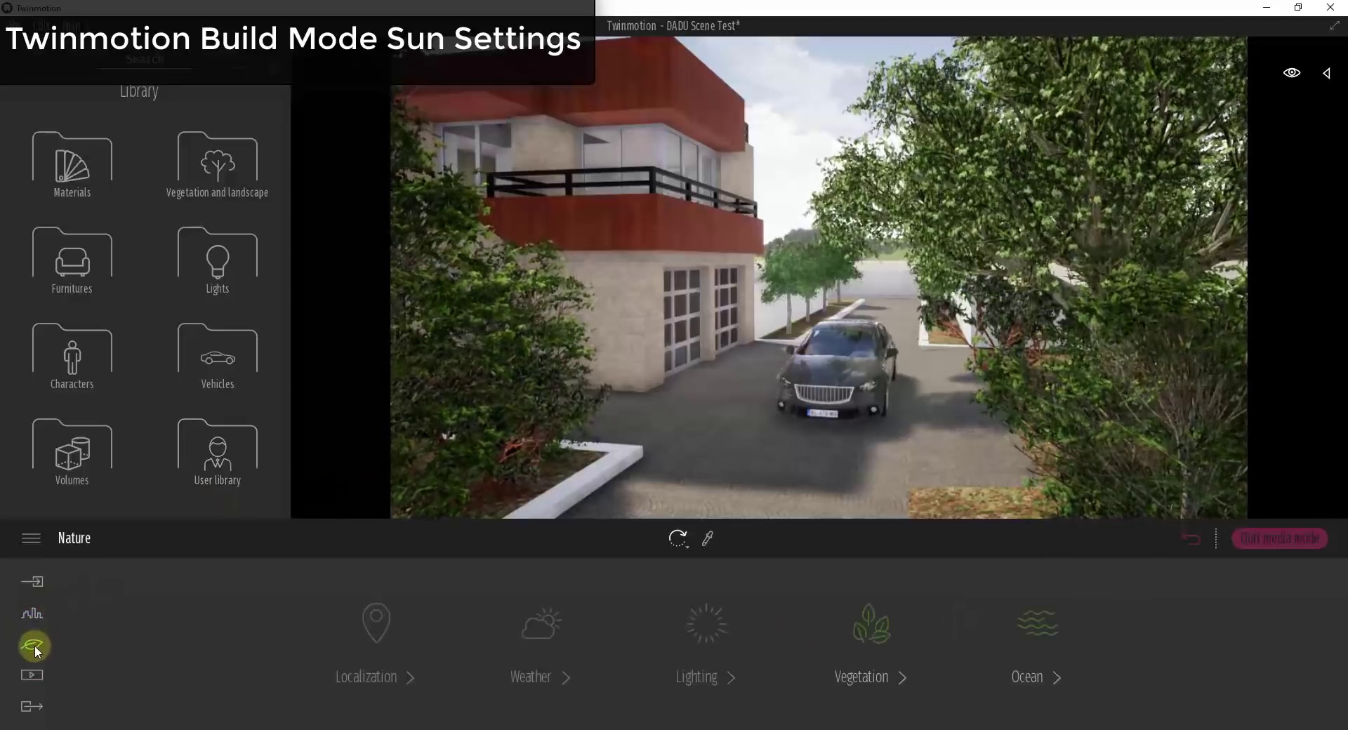
pyautogui.click(1285, 542)
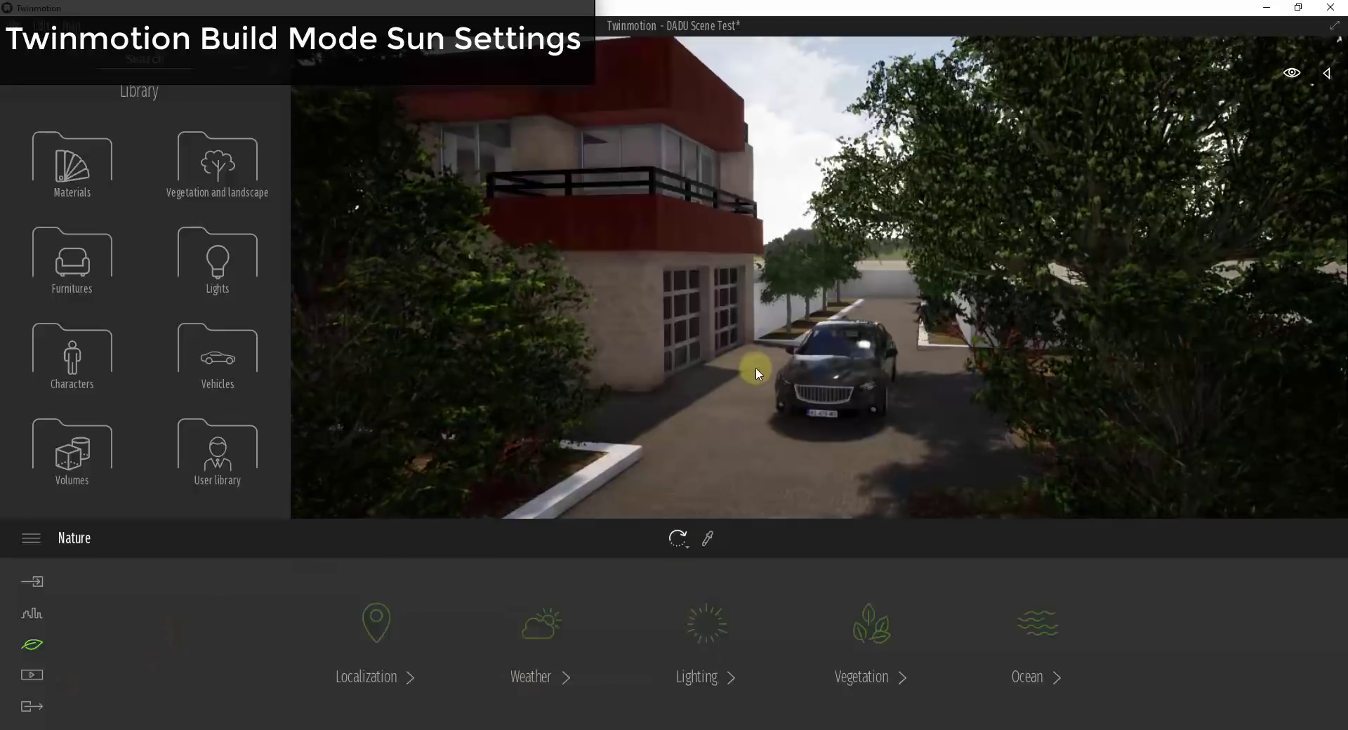
pyautogui.scroll(5, 755, 368)
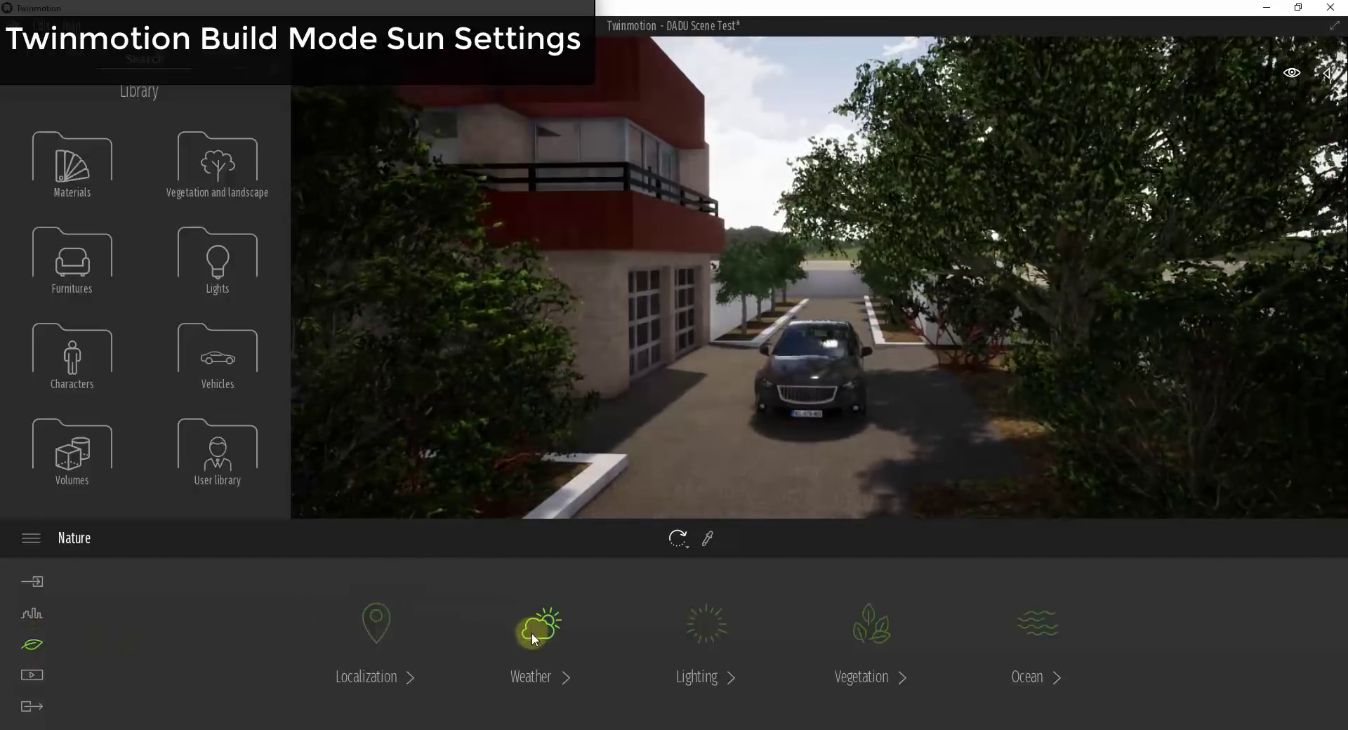
# Look through the Lighting settings and adjust the scene's time of day
pyautogui.click(699, 623)
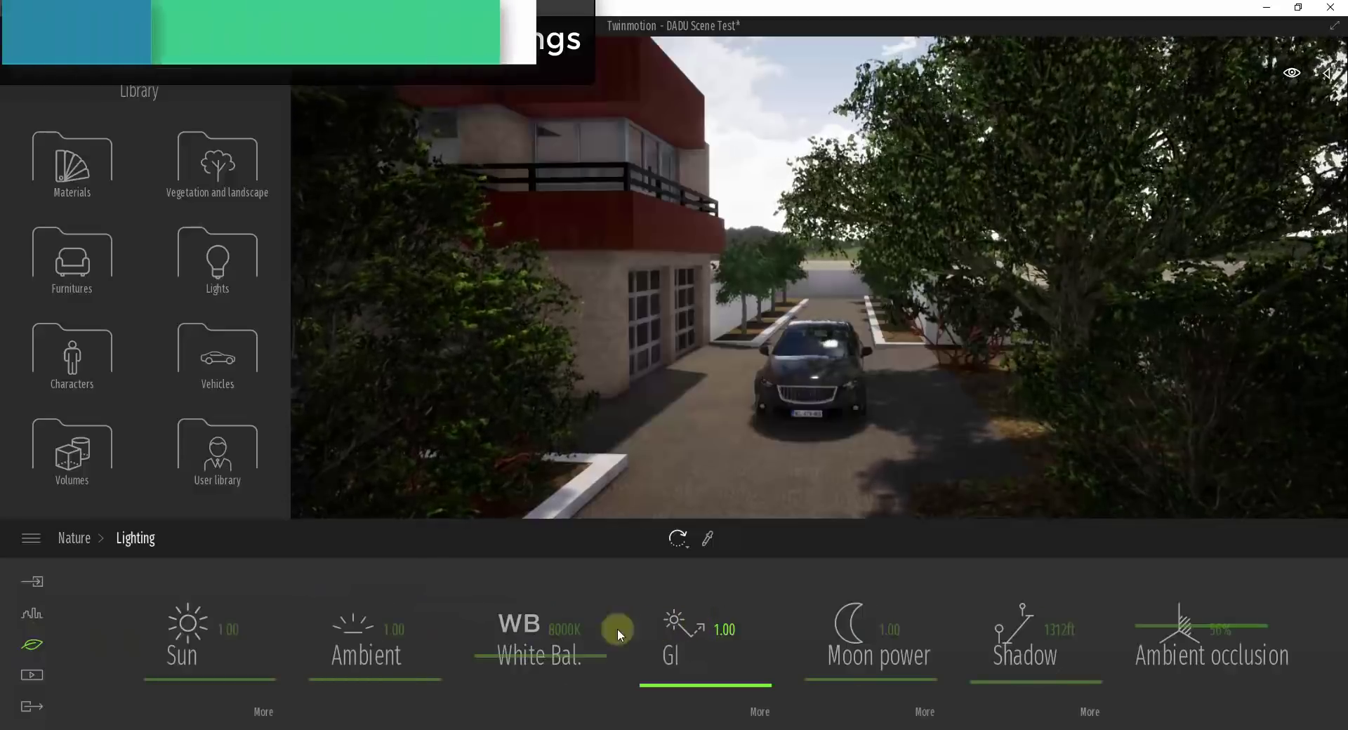
pyautogui.click(83, 541)
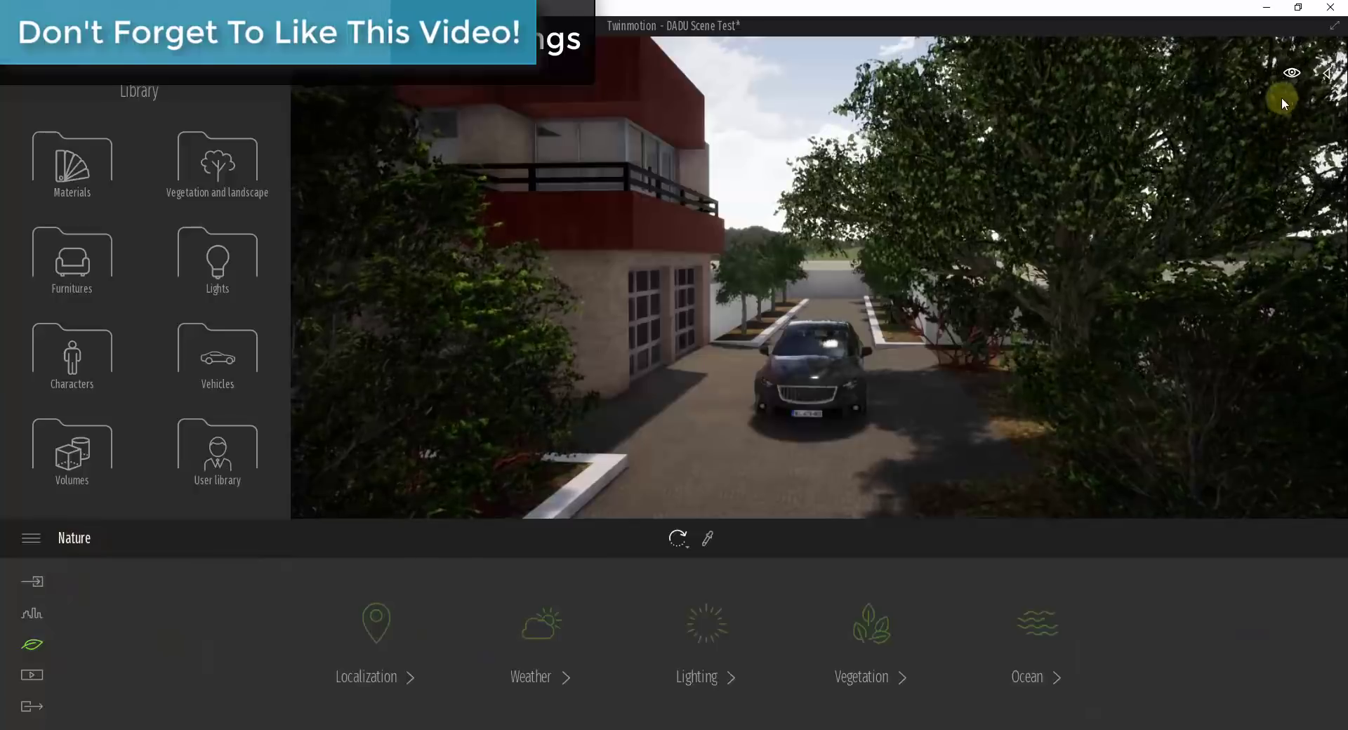
pyautogui.click(1292, 72)
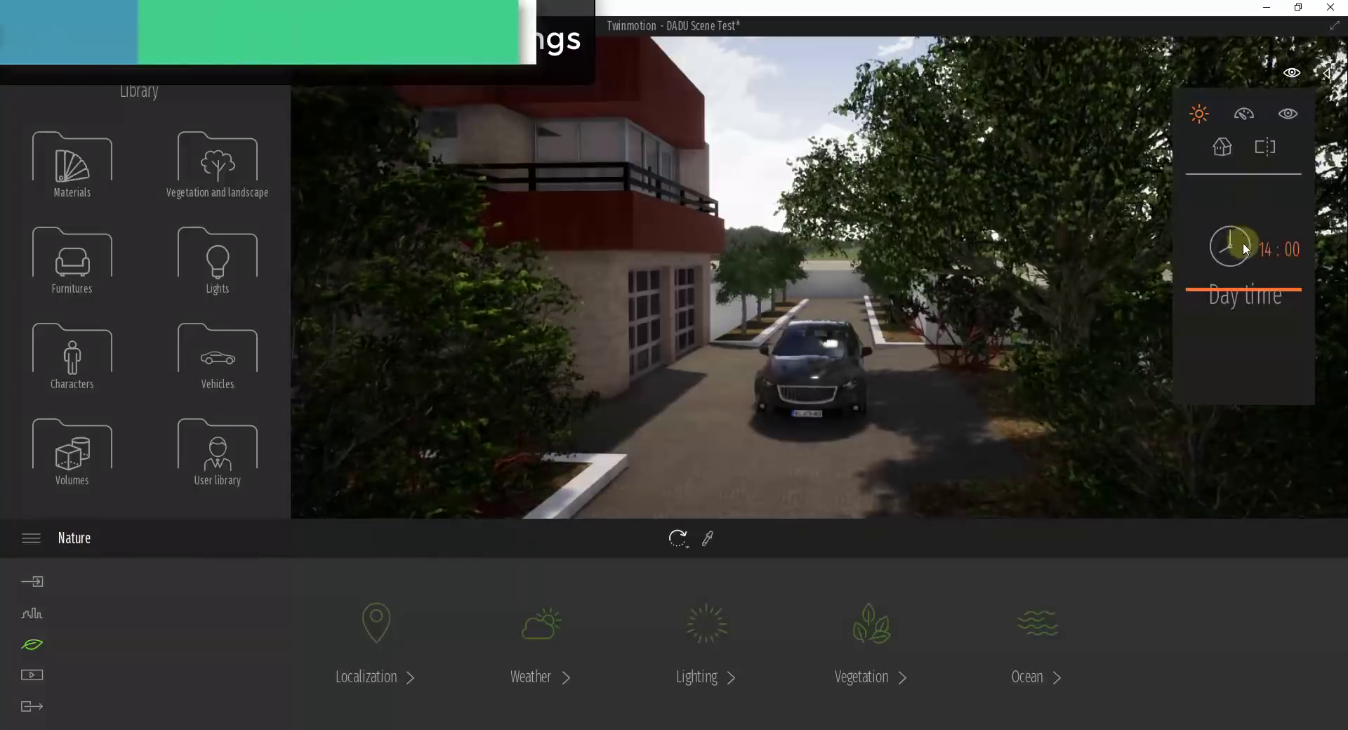
pyautogui.moveTo(1237, 292); pyautogui.dragTo(1238, 283)
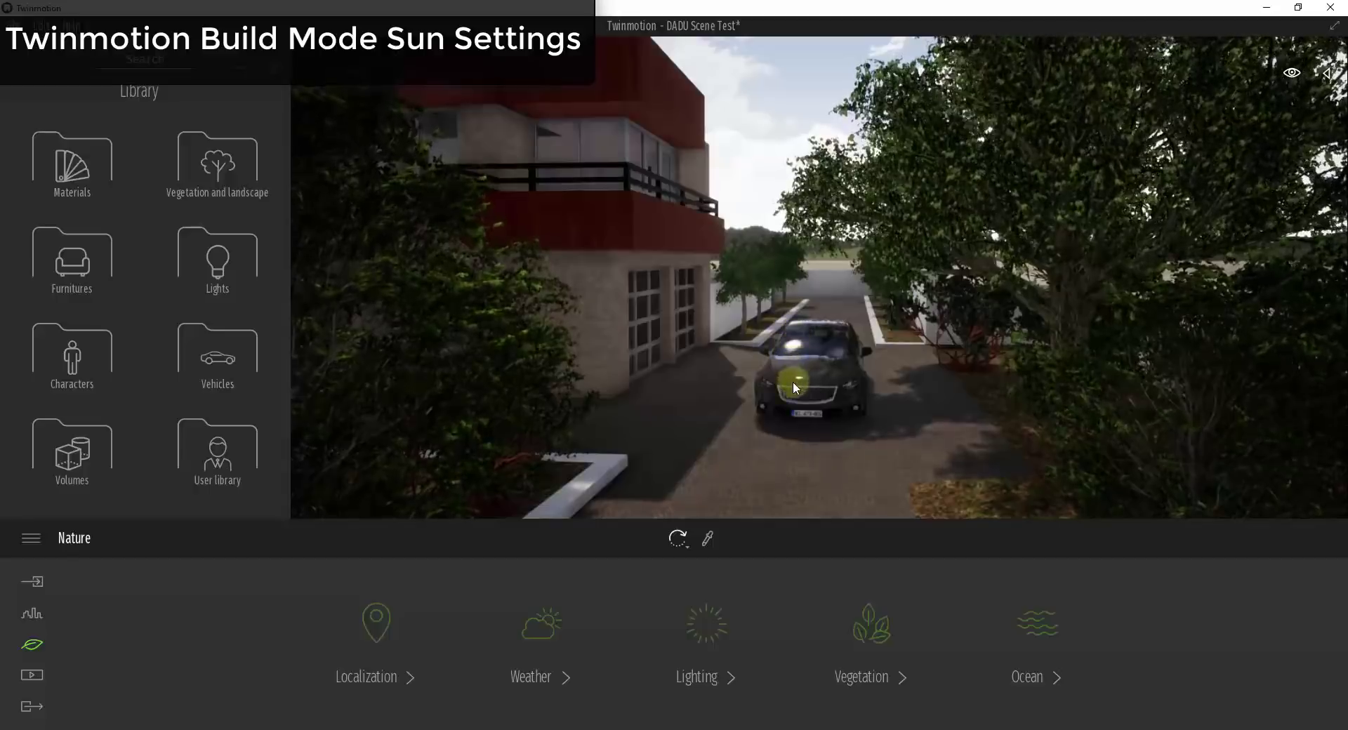
# Set the scene location to the western United States, with a 133° north offset and June as the month
pyautogui.click(379, 622)
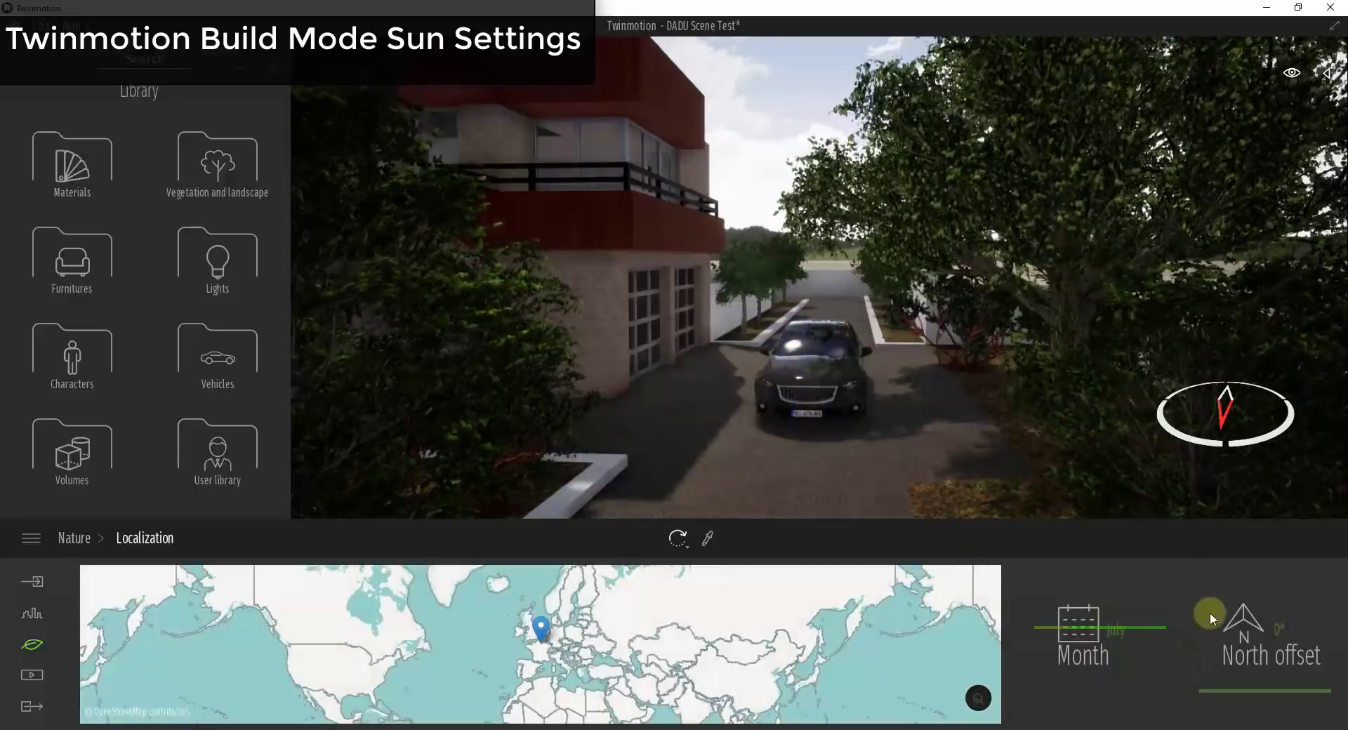
pyautogui.moveTo(1229, 691); pyautogui.dragTo(1248, 643)
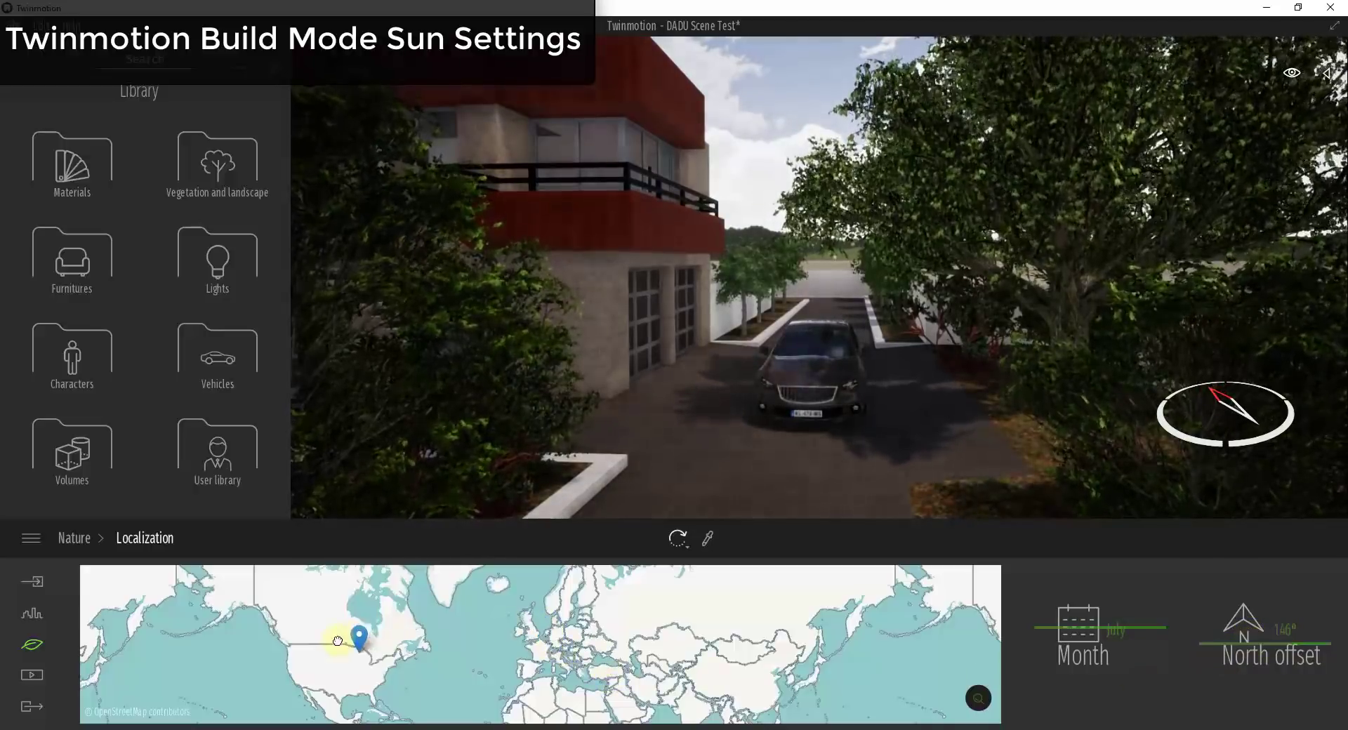
pyautogui.moveTo(327, 649); pyautogui.dragTo(323, 651)
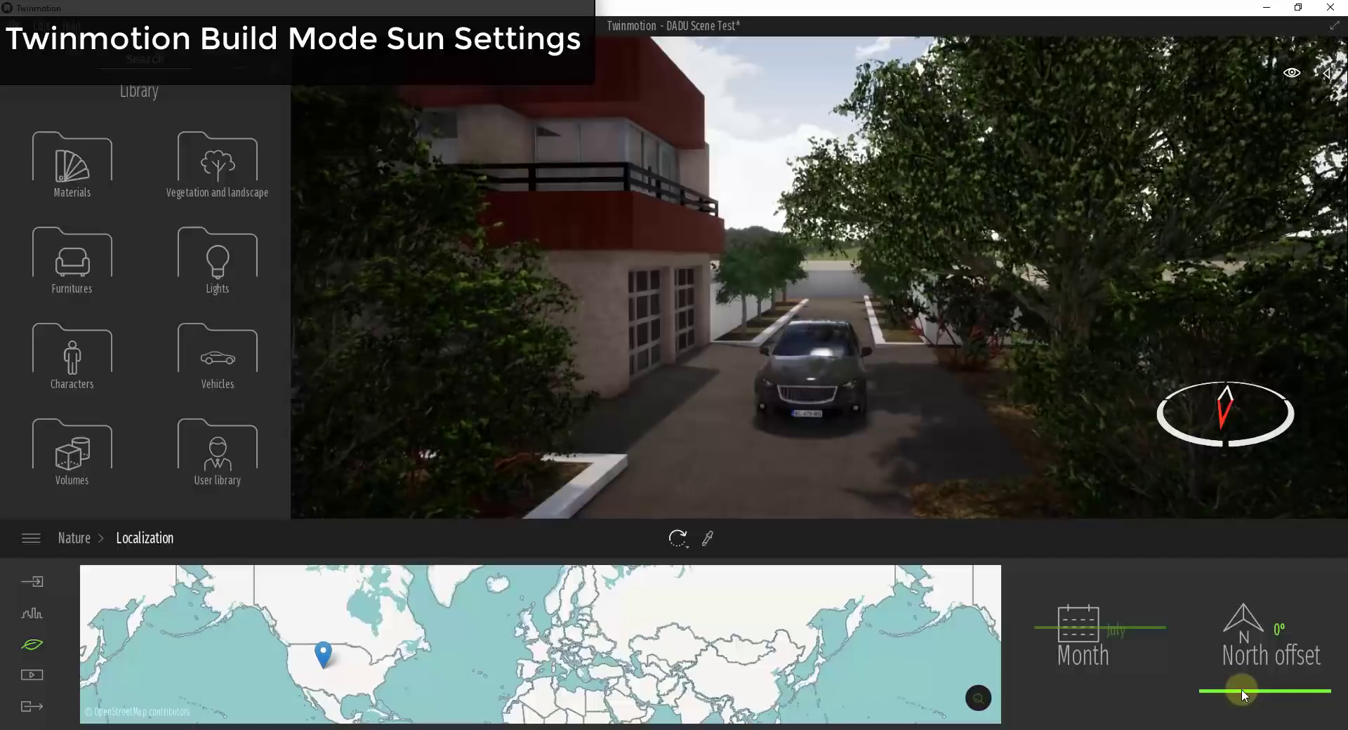
pyautogui.moveTo(1241, 693); pyautogui.dragTo(1247, 640)
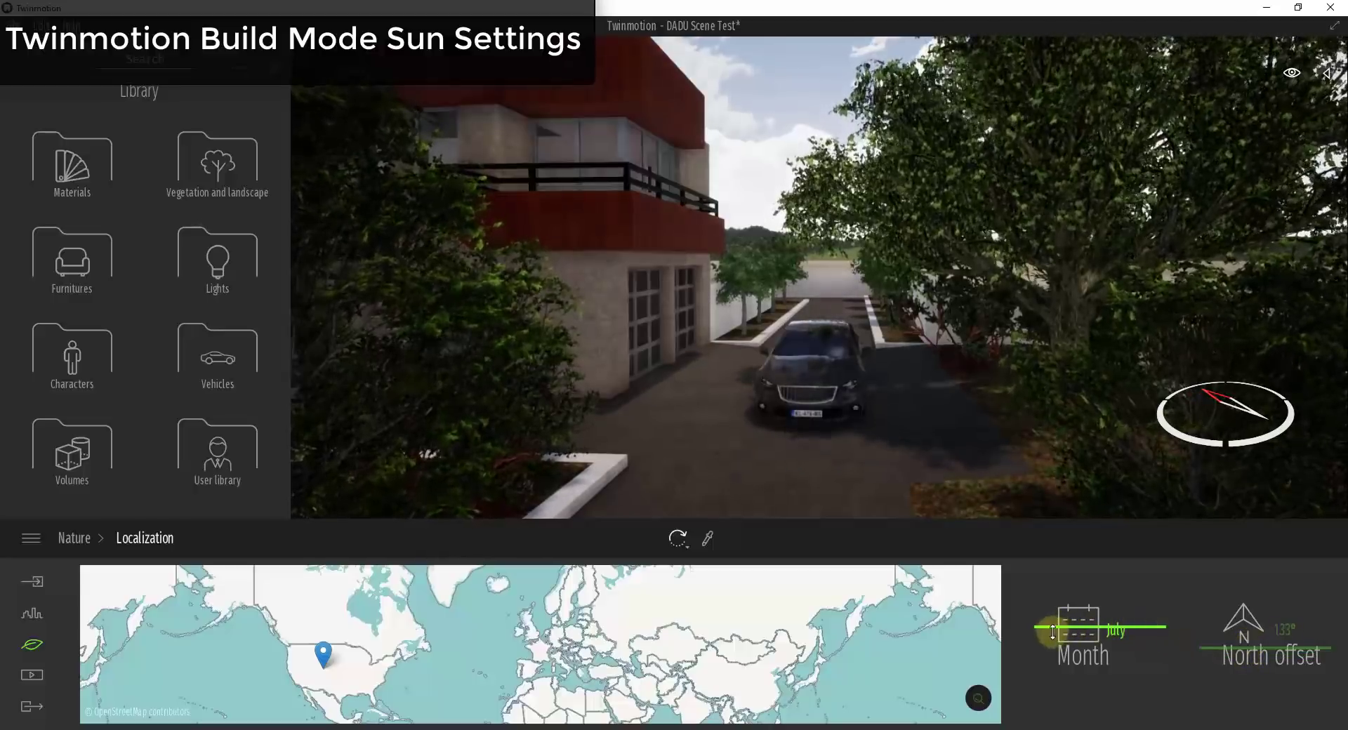
pyautogui.moveTo(1052, 632)
pyautogui.mouseDown()
pyautogui.moveTo(1053, 644)
pyautogui.moveTo(1047, 581)
pyautogui.moveTo(1047, 637)
pyautogui.mouseUp()
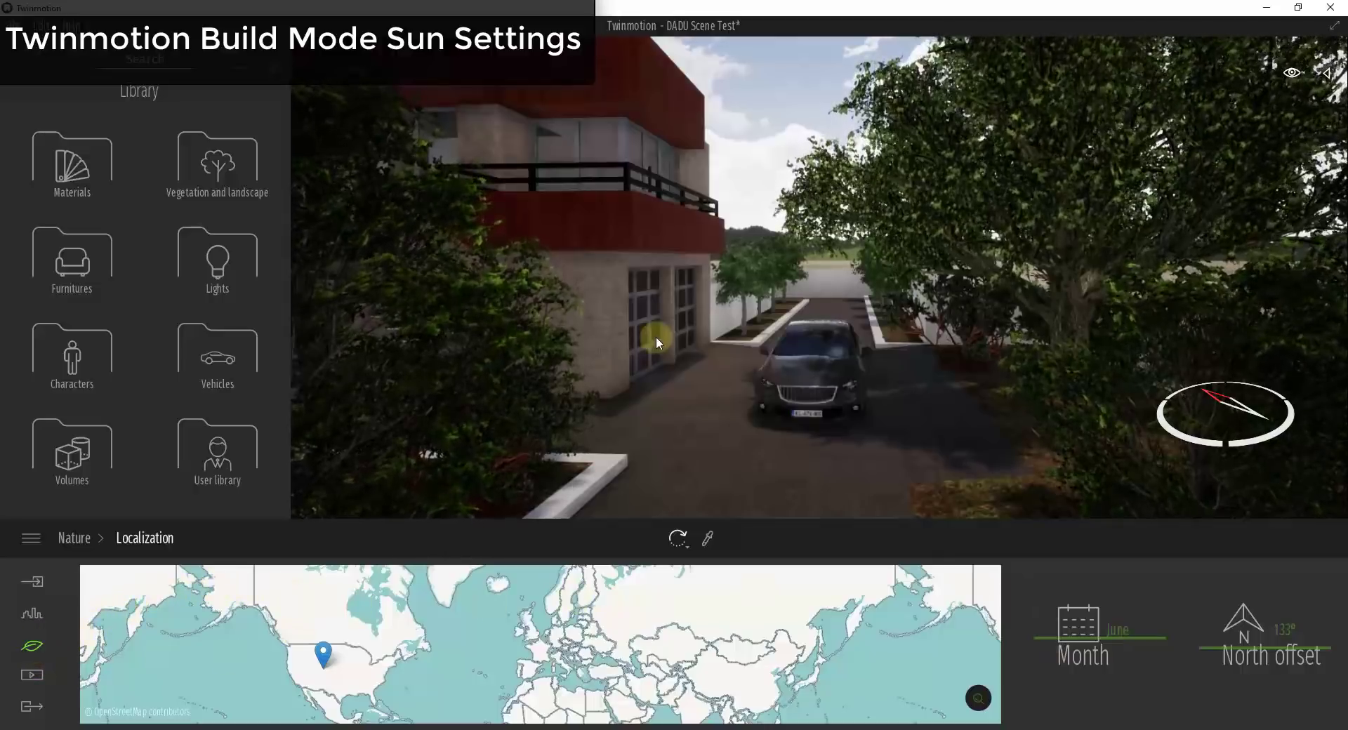
pyautogui.press('Escape')
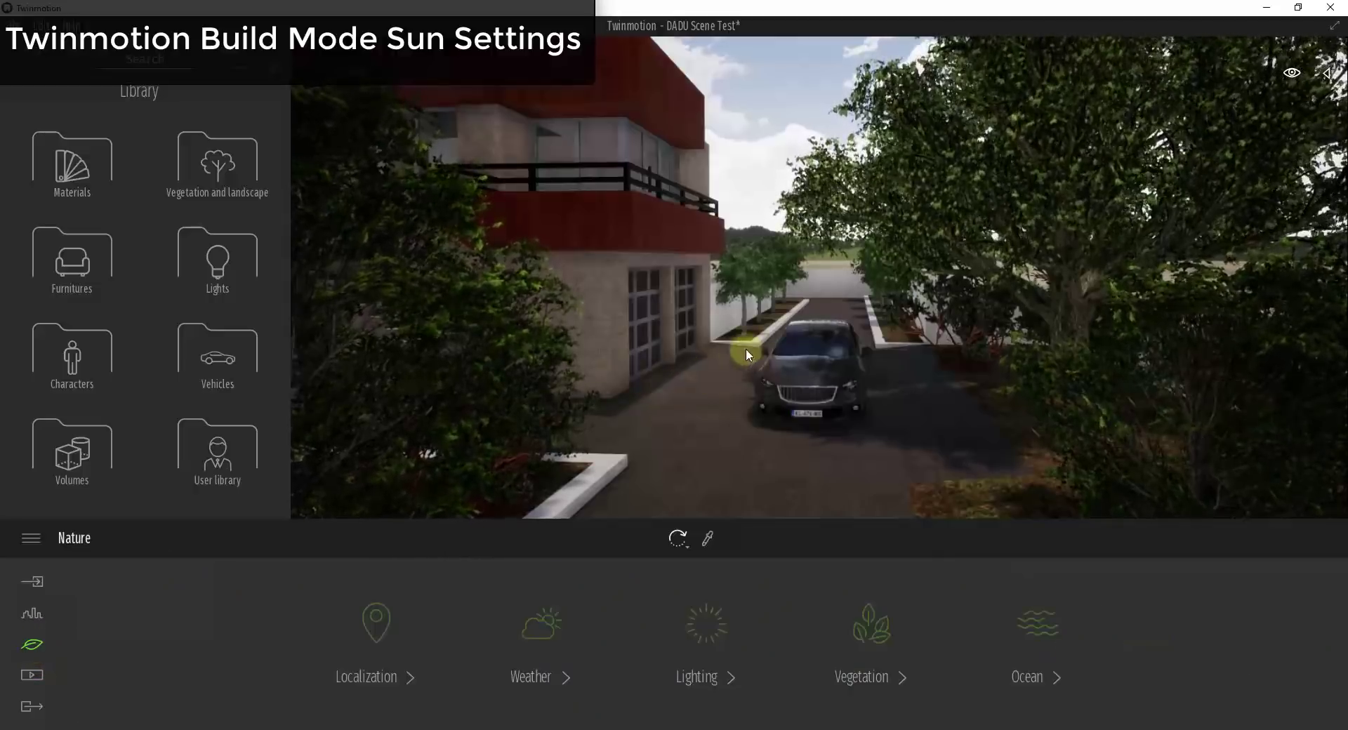
# Create a new image of the current view in media mode and set its time of day to 13:15
pyautogui.click(33, 677)
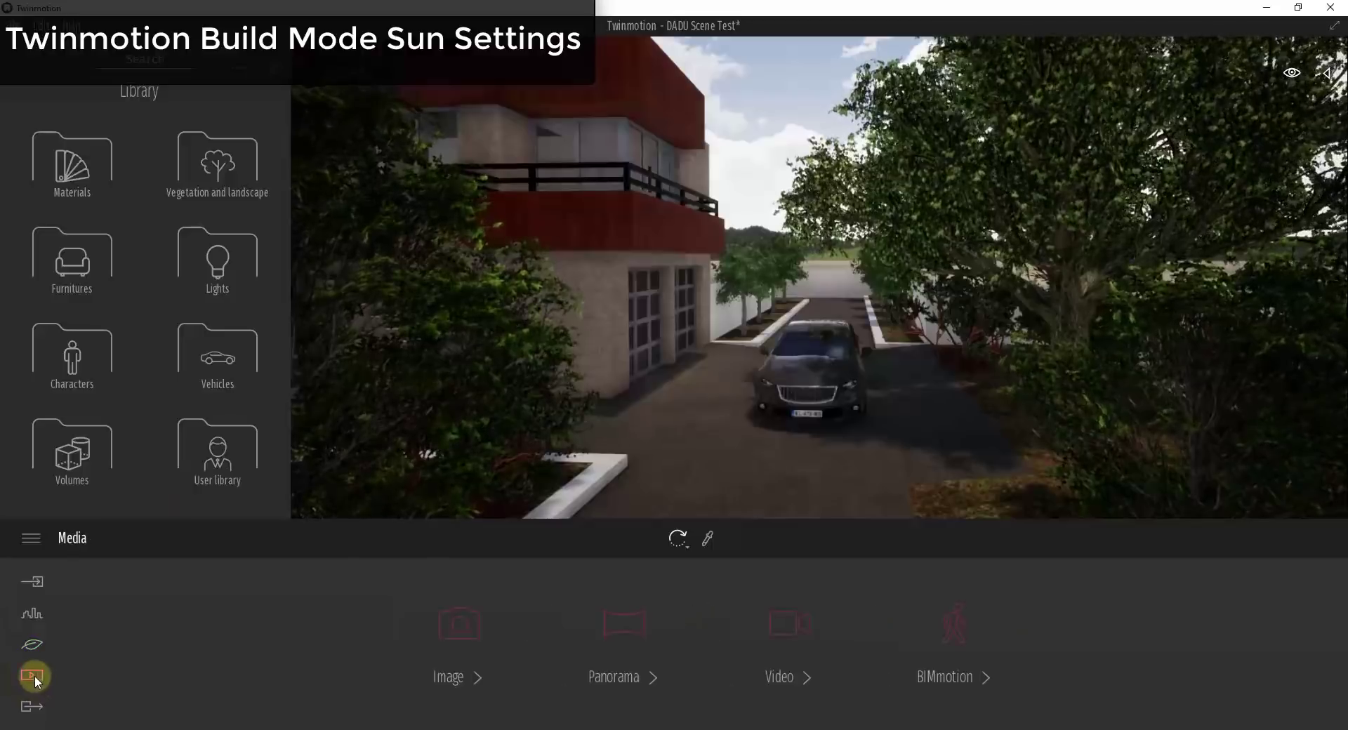
pyautogui.click(460, 623)
pyautogui.click(143, 632)
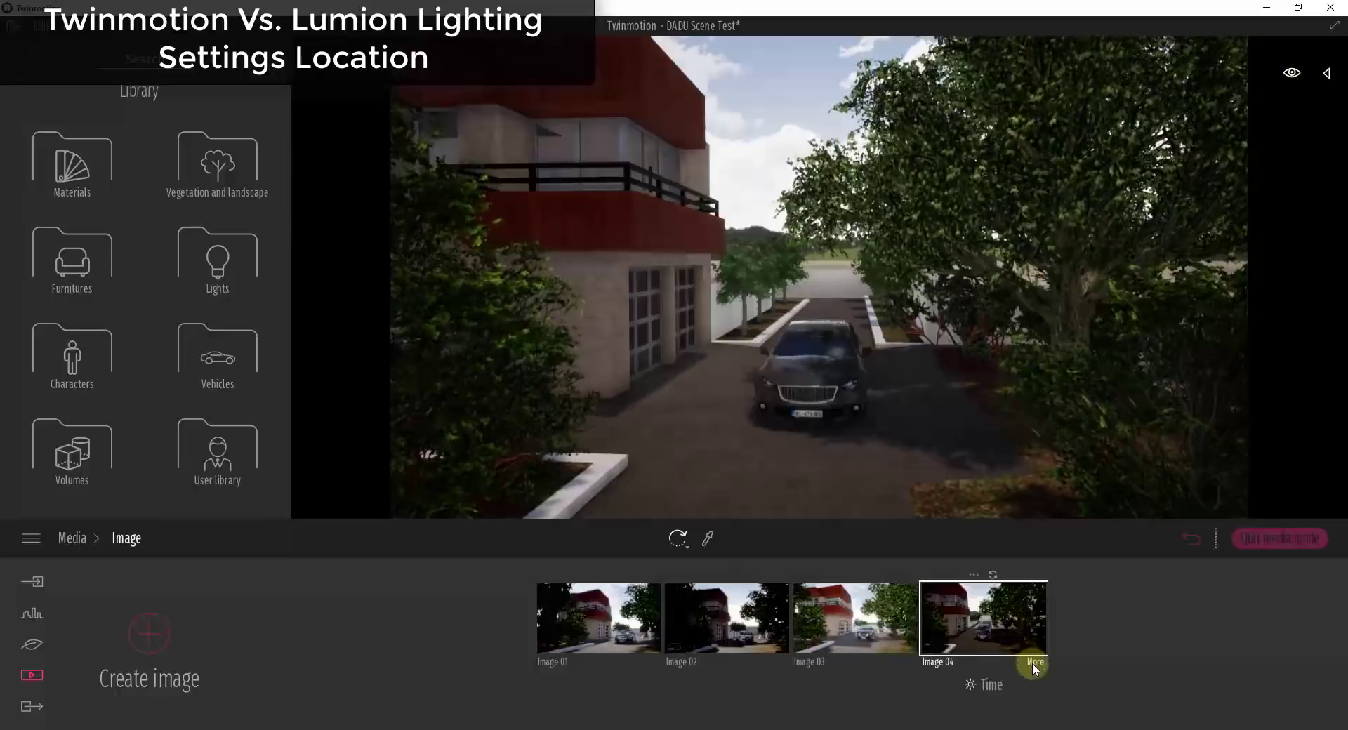
pyautogui.click(992, 685)
pyautogui.moveTo(983, 572); pyautogui.dragTo(986, 568)
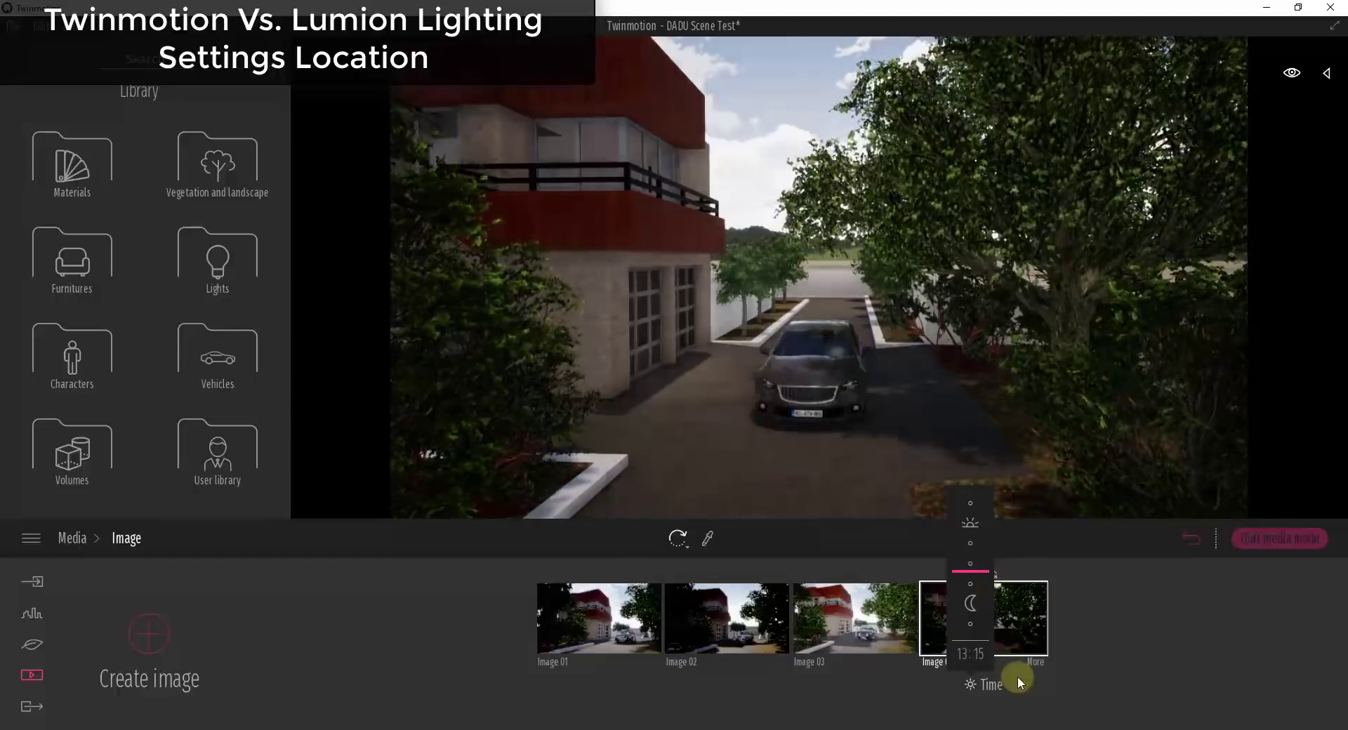
# Set Image 04's sun intensity to 2.38 and increase its ambient light in the Lighting settings
pyautogui.click(1034, 660)
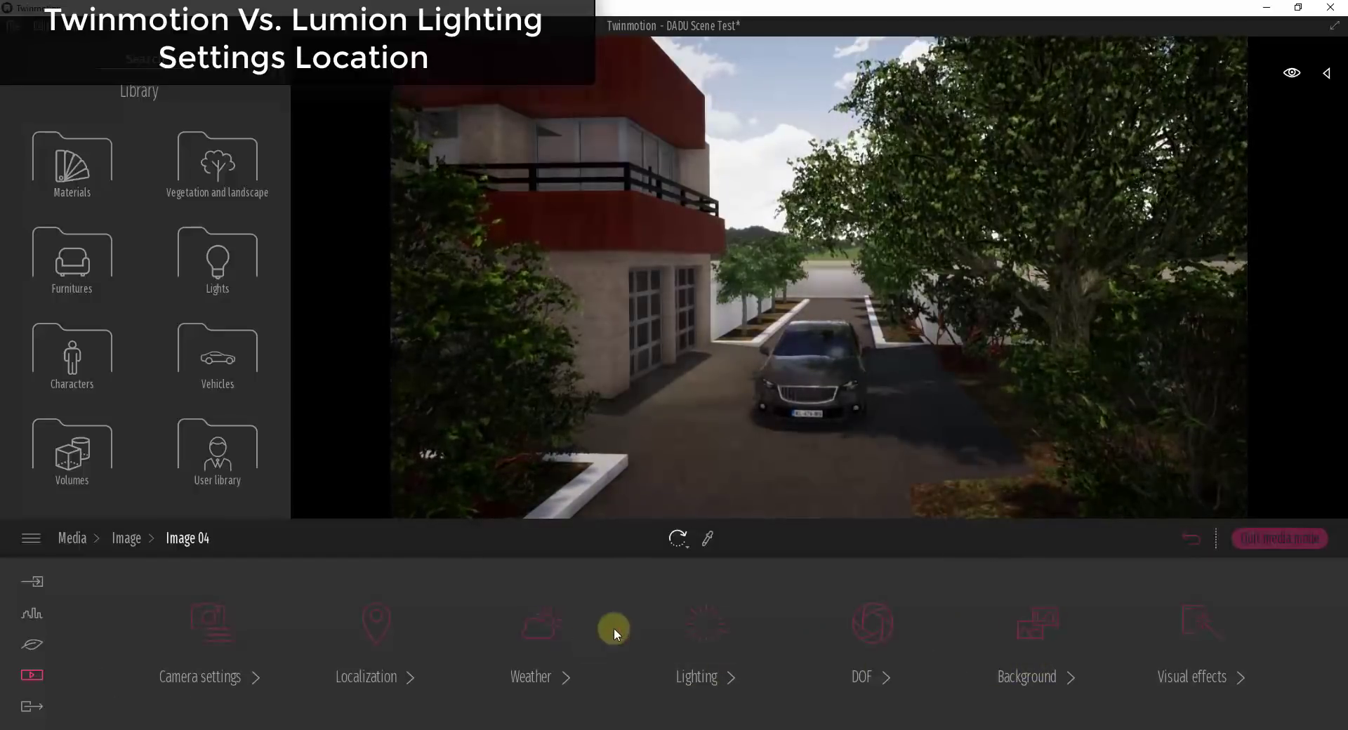
pyautogui.click(711, 625)
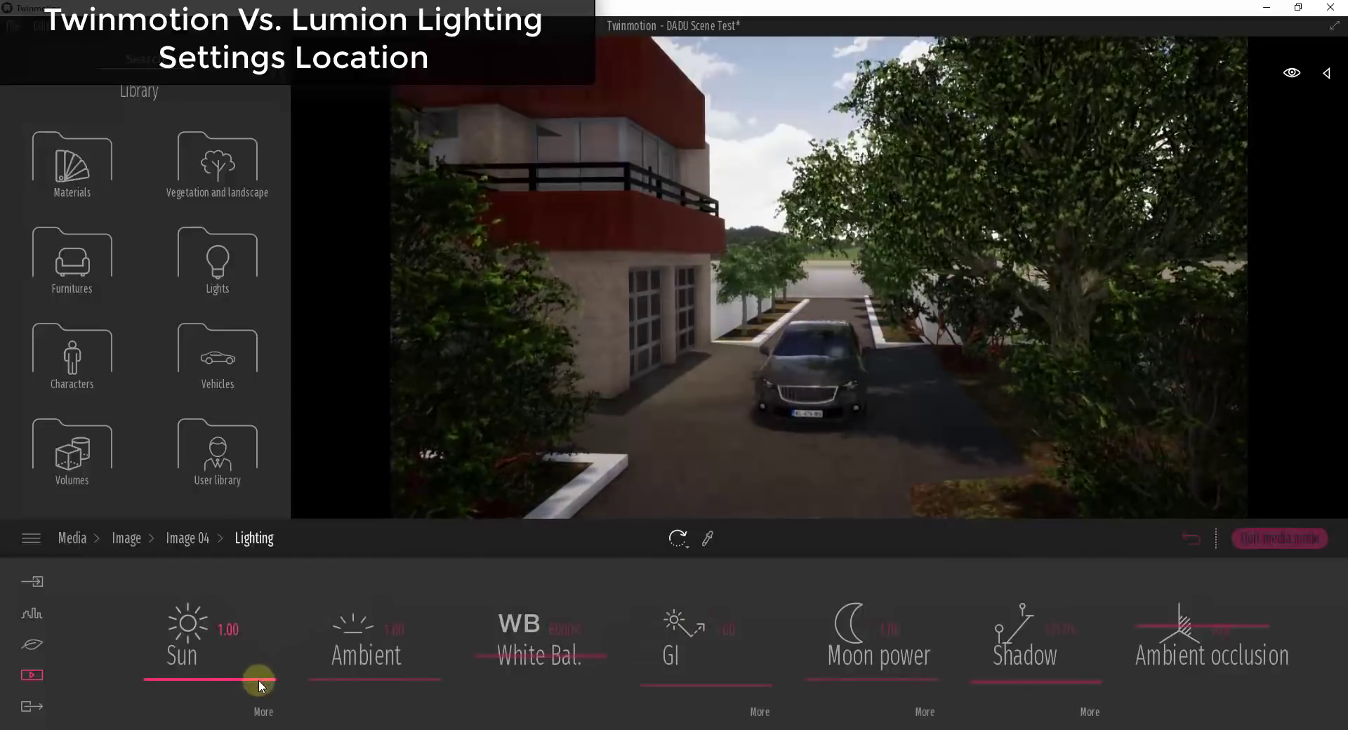
pyautogui.moveTo(259, 680)
pyautogui.mouseDown()
pyautogui.moveTo(262, 642)
pyautogui.moveTo(264, 667)
pyautogui.mouseUp()
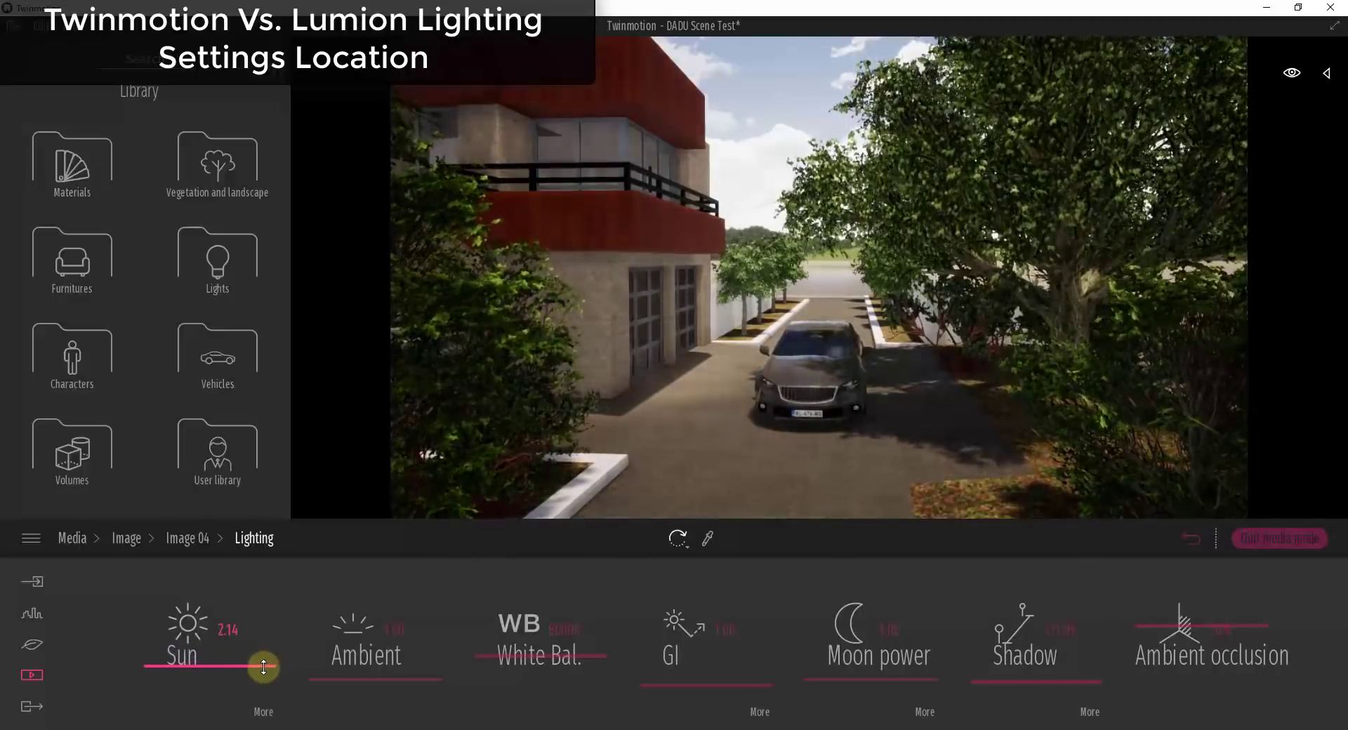
pyautogui.moveTo(350, 678)
pyautogui.mouseDown()
pyautogui.moveTo(364, 635)
pyautogui.moveTo(371, 672)
pyautogui.mouseUp()
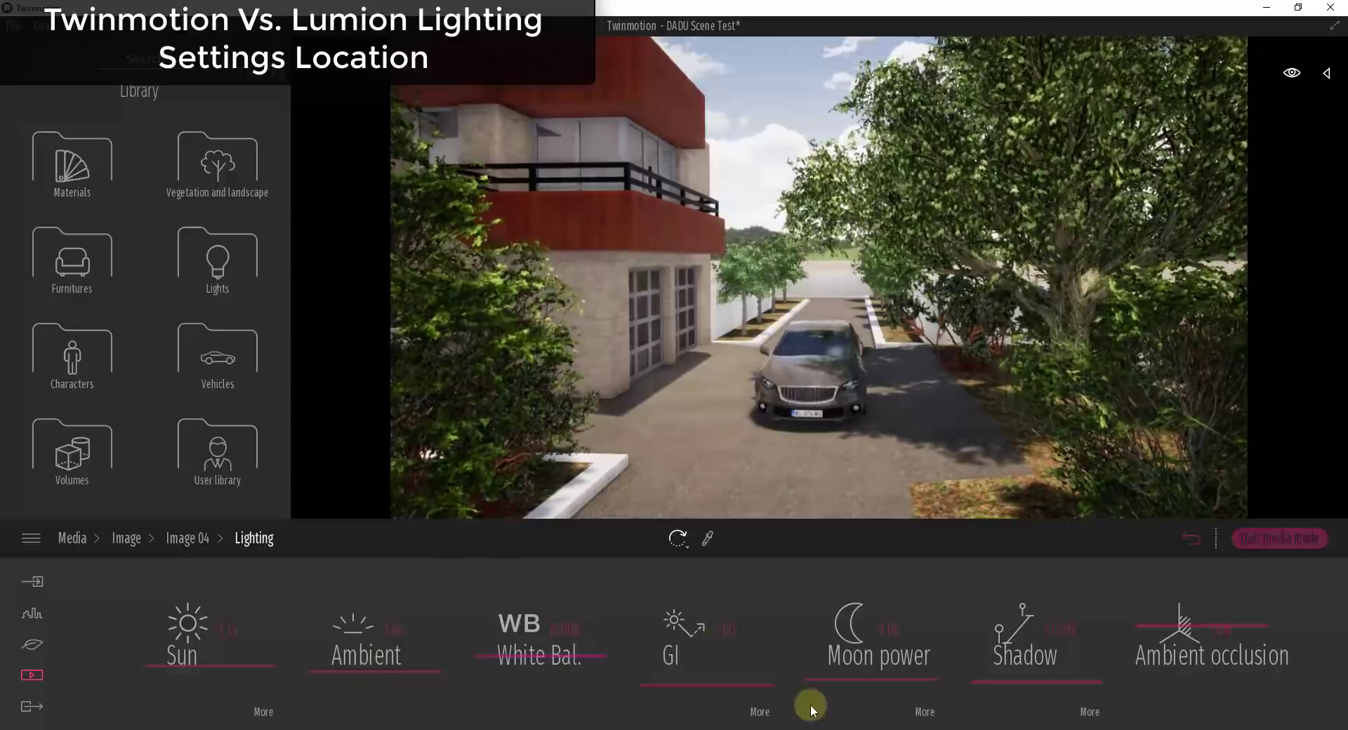
pyautogui.scroll(3, 952, 396)
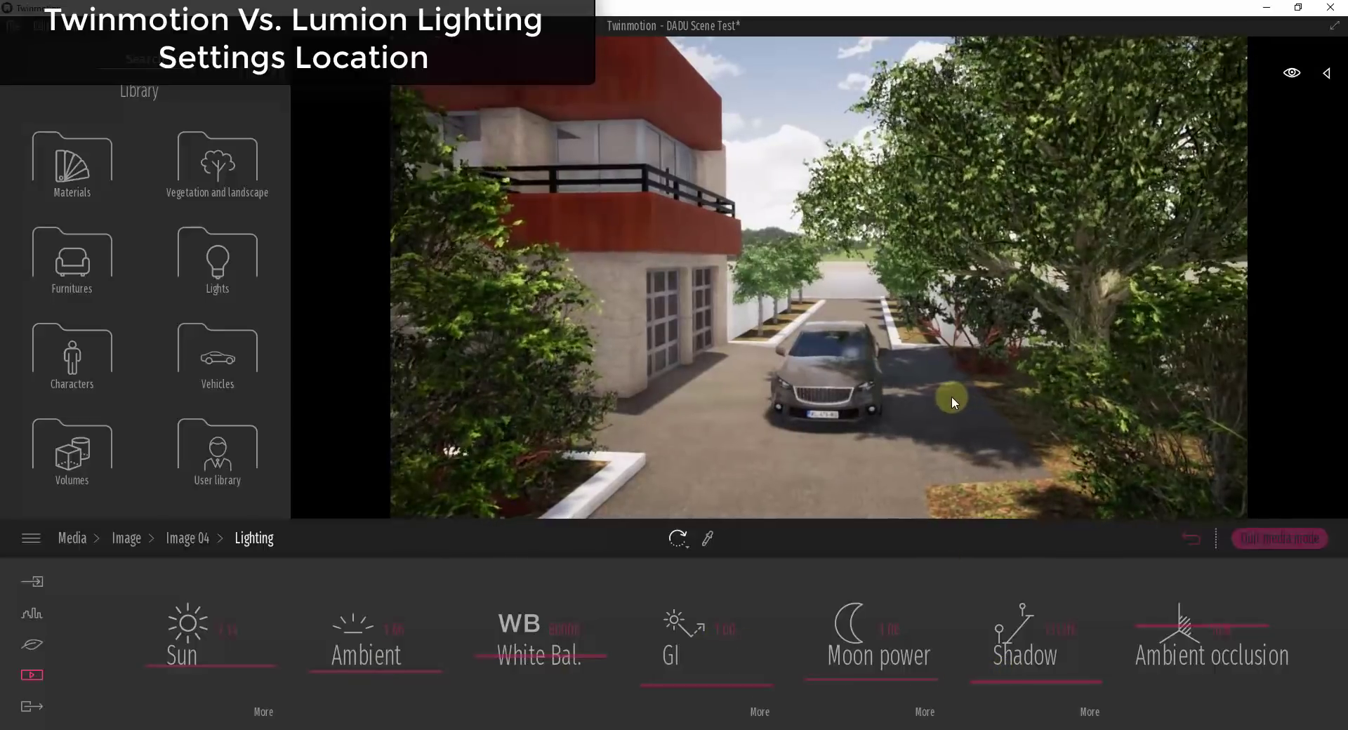
pyautogui.scroll(5, 951, 396)
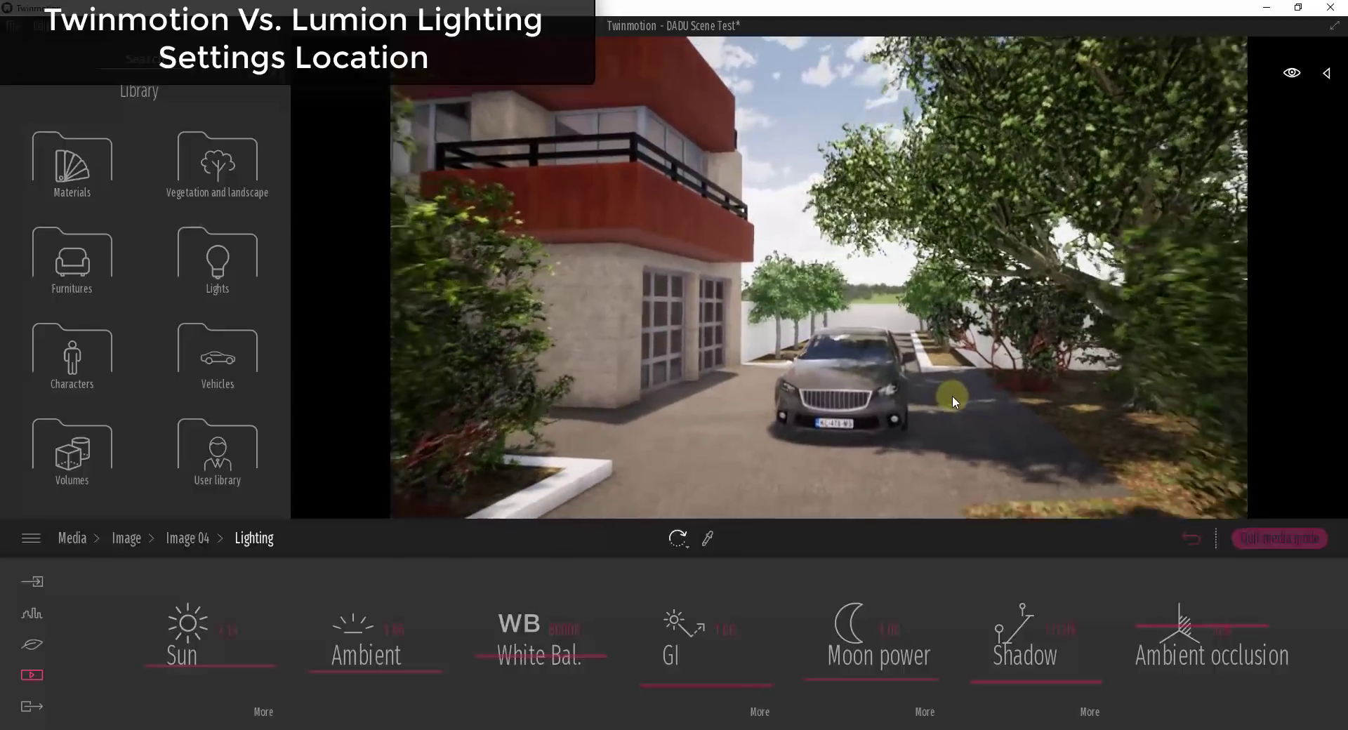
pyautogui.moveTo(181, 623); pyautogui.dragTo(221, 662)
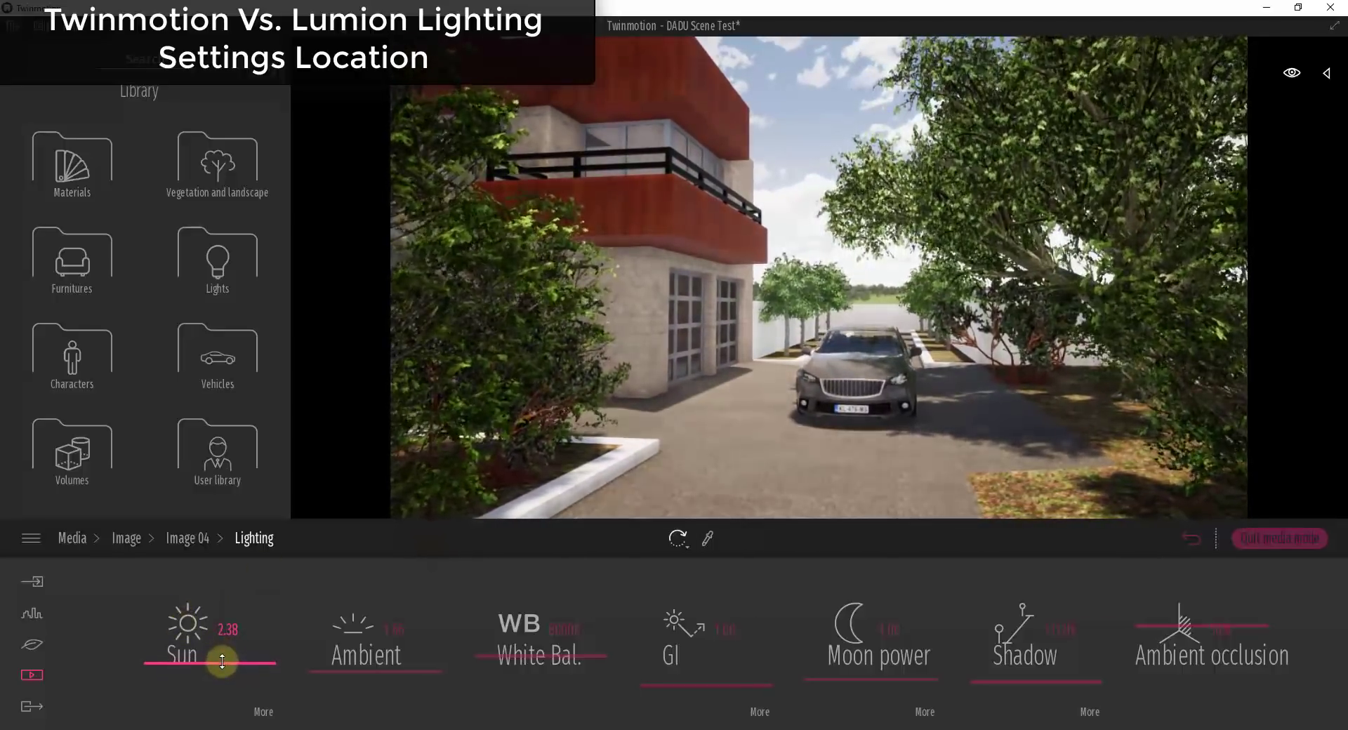
pyautogui.moveTo(394, 672); pyautogui.dragTo(395, 665)
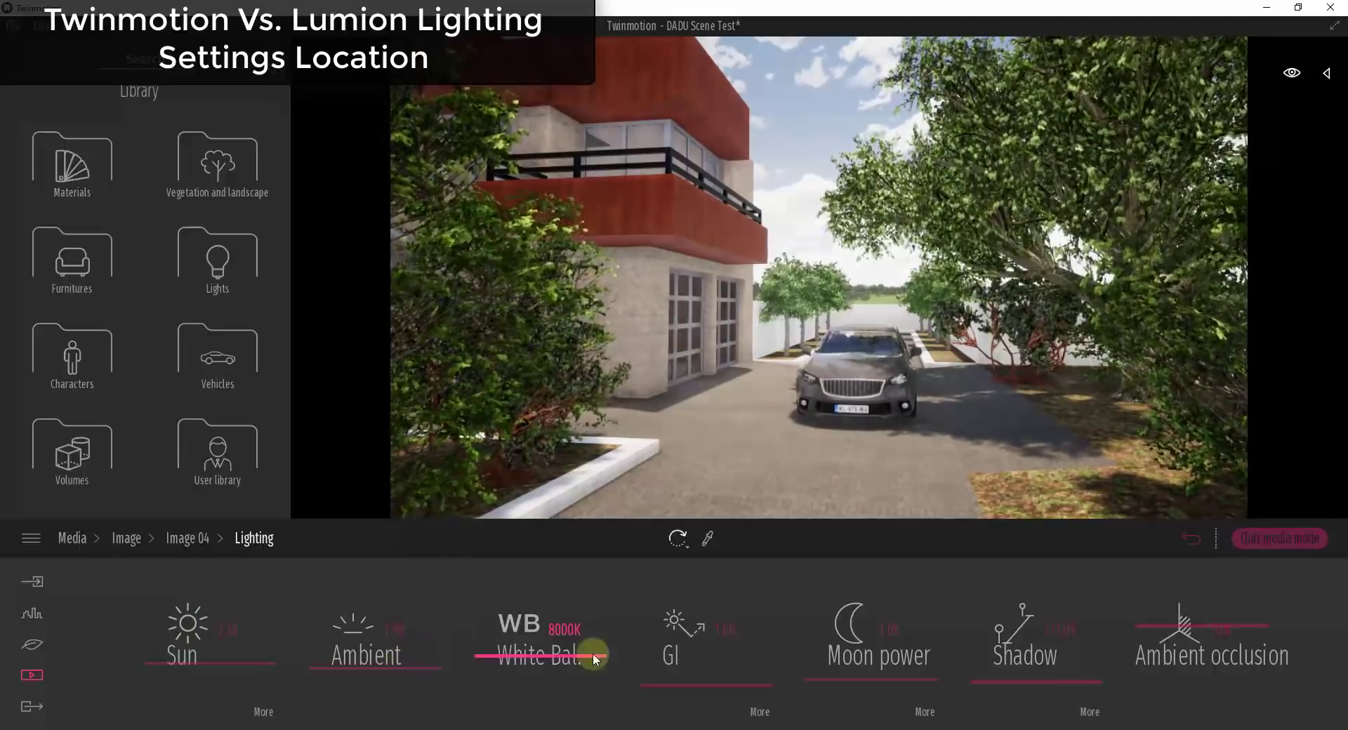
# Adjust Image 04's shadow setting and increase its ambient occlusion, and return to the image's settings overview
pyautogui.moveTo(1026, 681); pyautogui.dragTo(1030, 671)
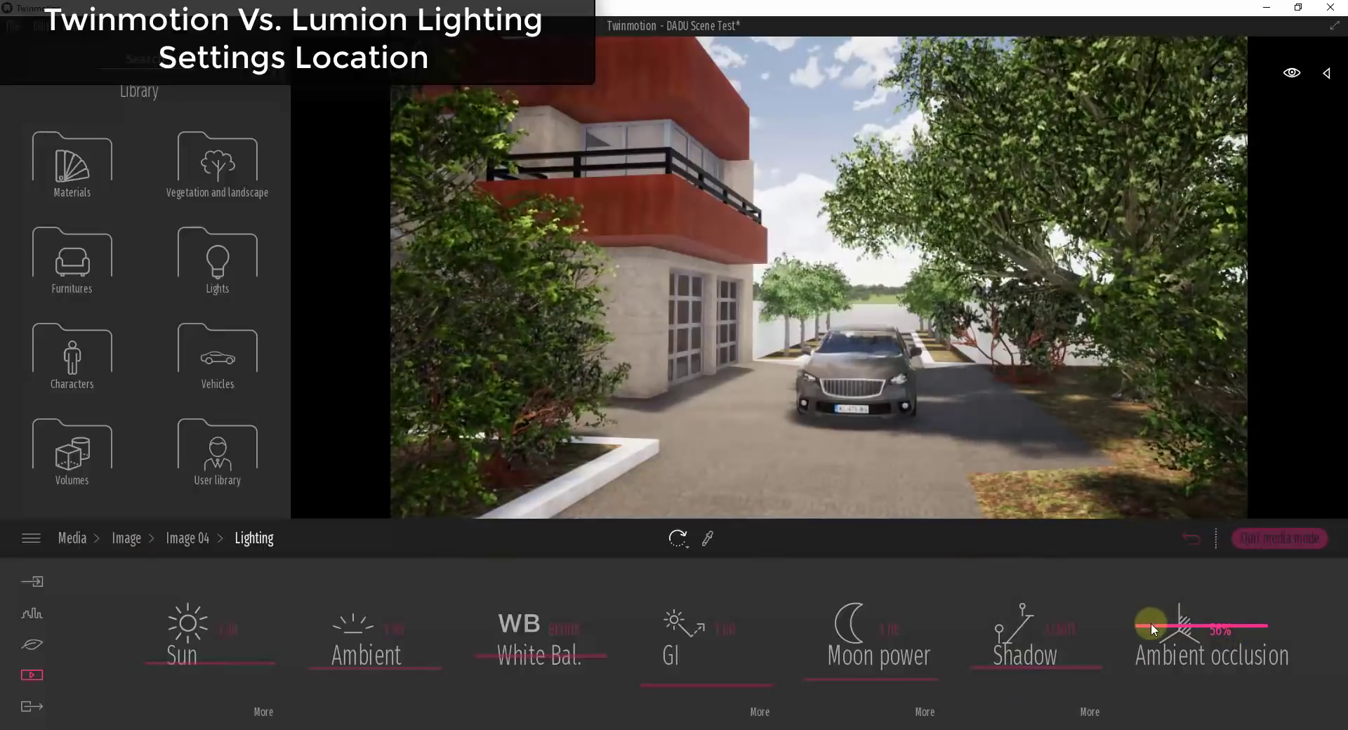
pyautogui.moveTo(1150, 613); pyautogui.dragTo(1147, 597)
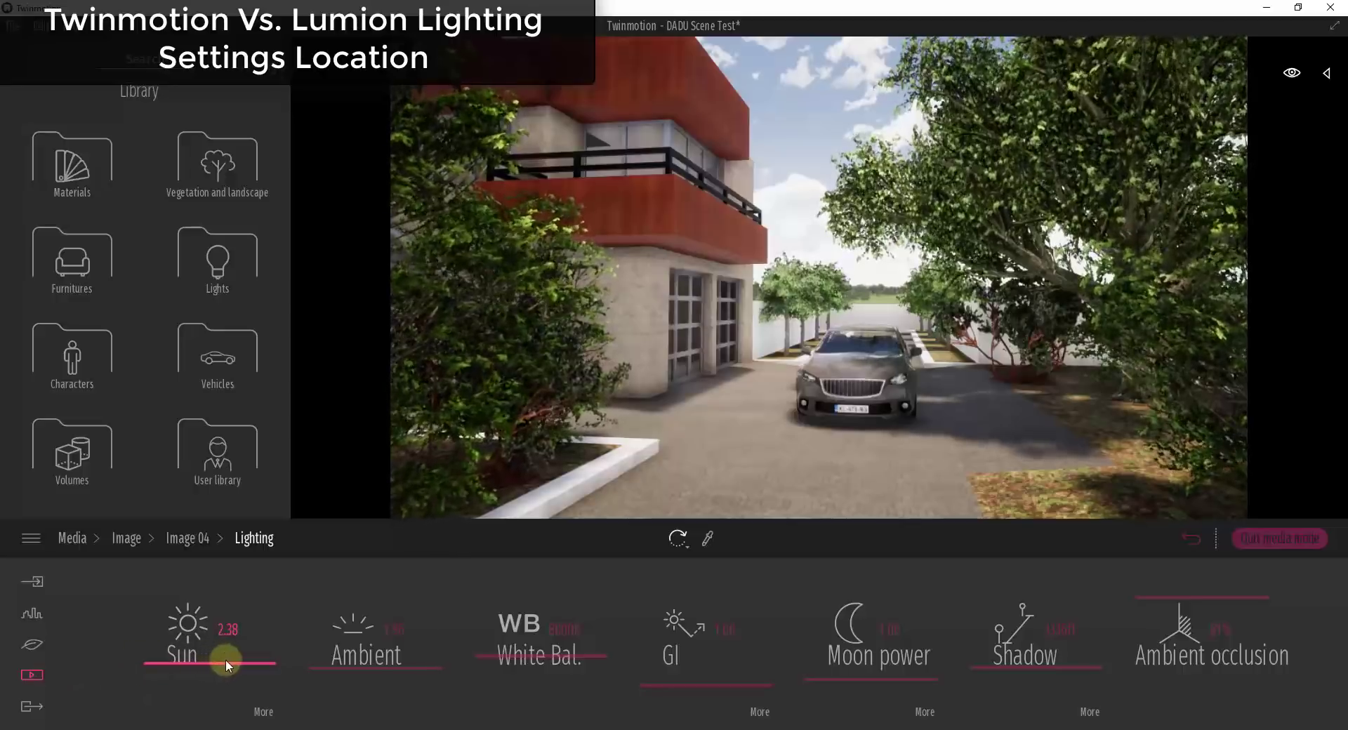
pyautogui.click(180, 540)
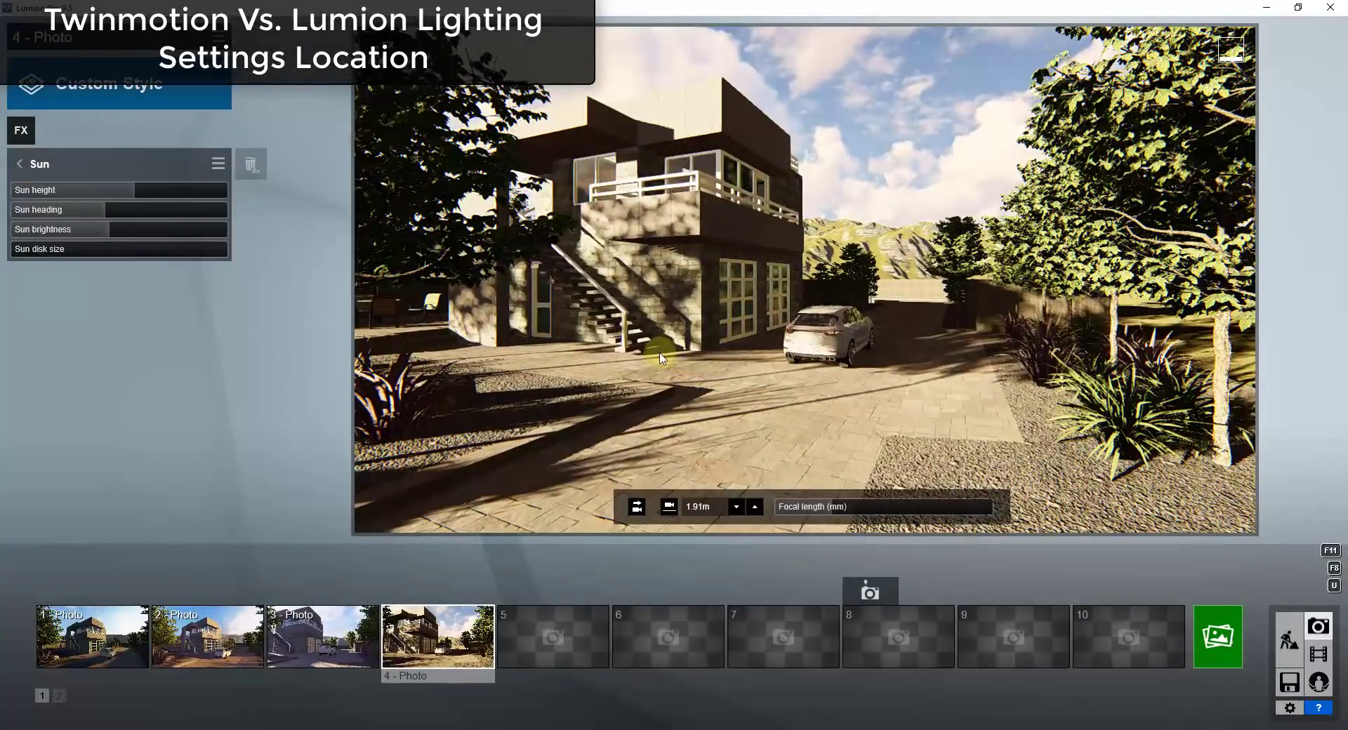
# Switch to the Lumion scene and slightly raise the brightness in photo 4's Shadow effect
pyautogui.press('w')
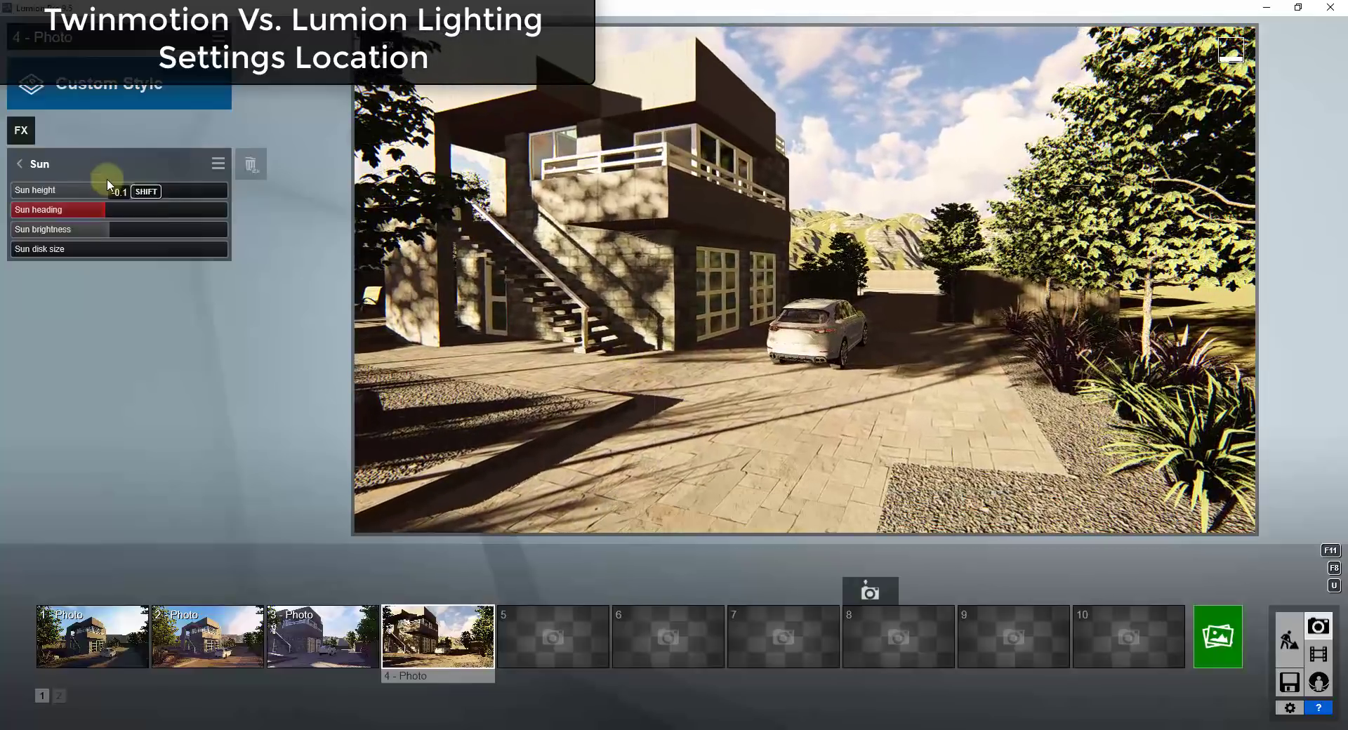
pyautogui.click(38, 169)
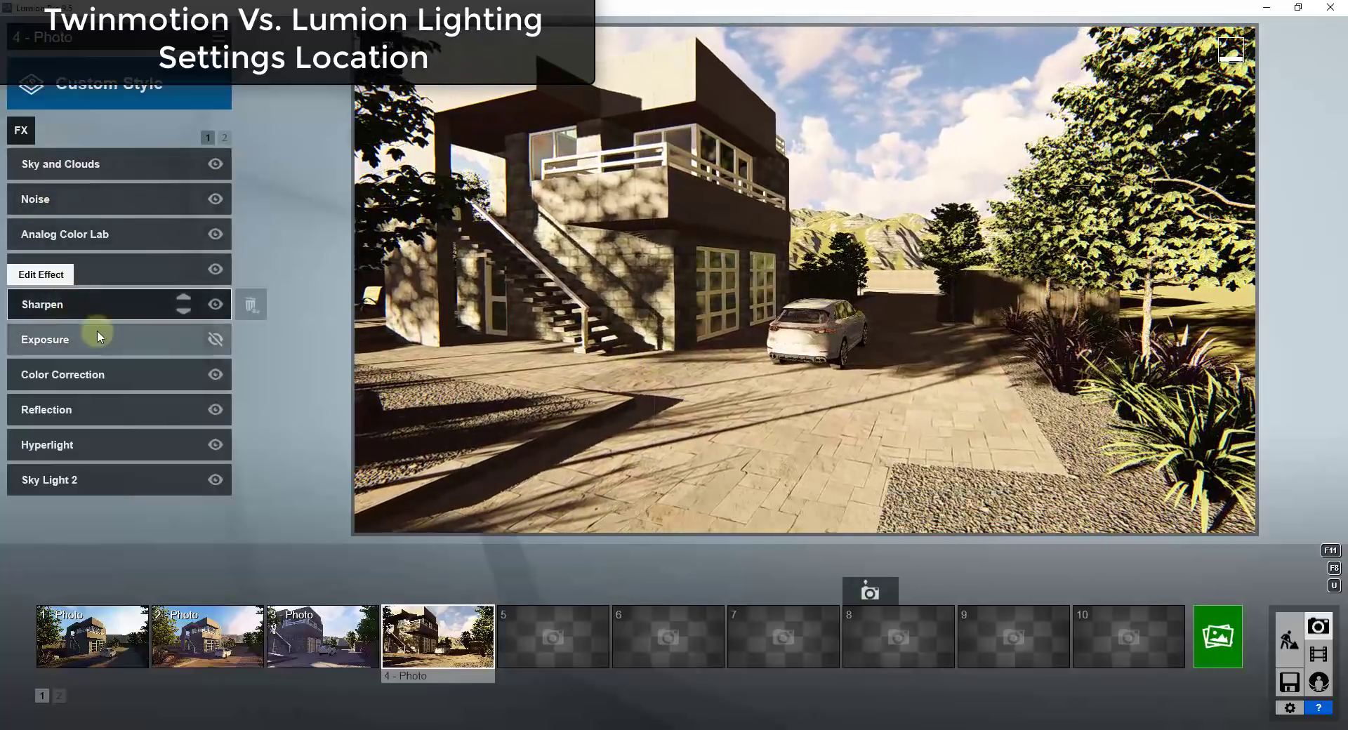
pyautogui.click(225, 138)
pyautogui.click(107, 173)
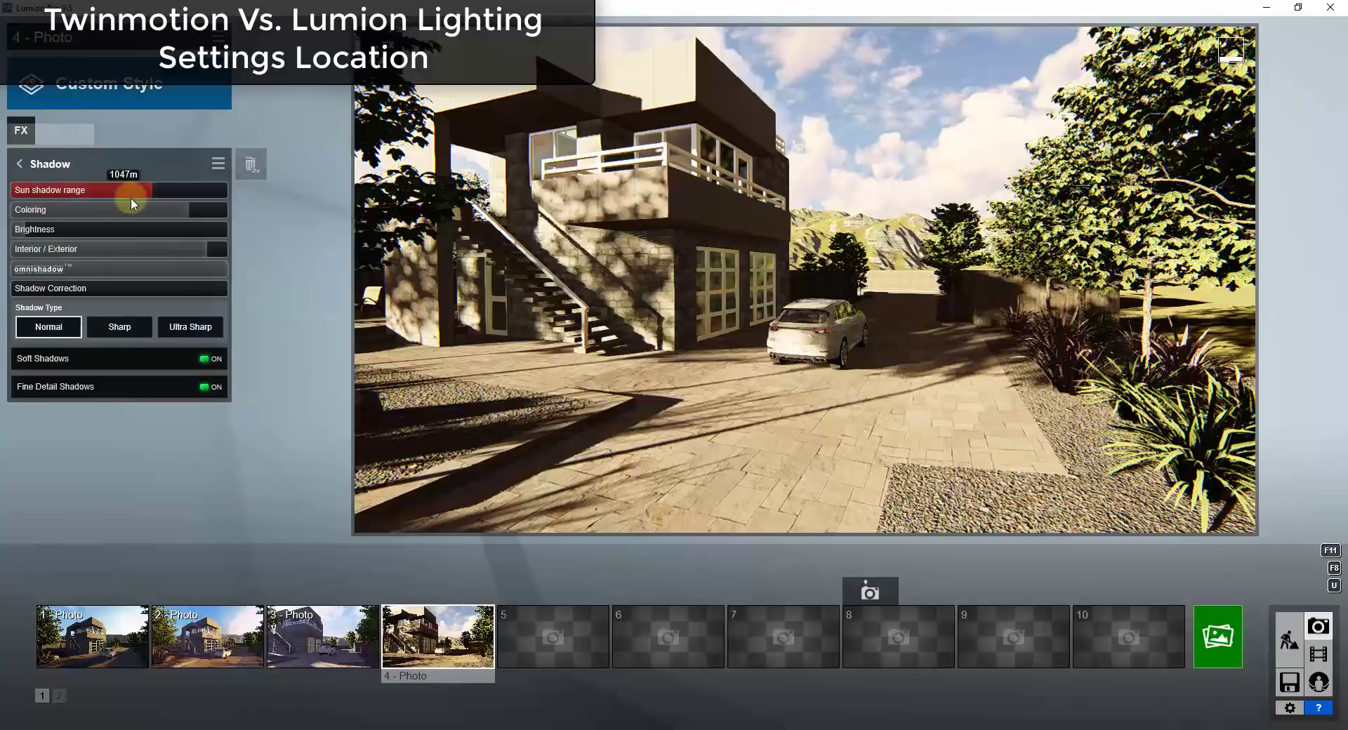
pyautogui.moveTo(50, 229)
pyautogui.mouseDown()
pyautogui.moveTo(70, 228)
pyautogui.moveTo(49, 228)
pyautogui.mouseUp()
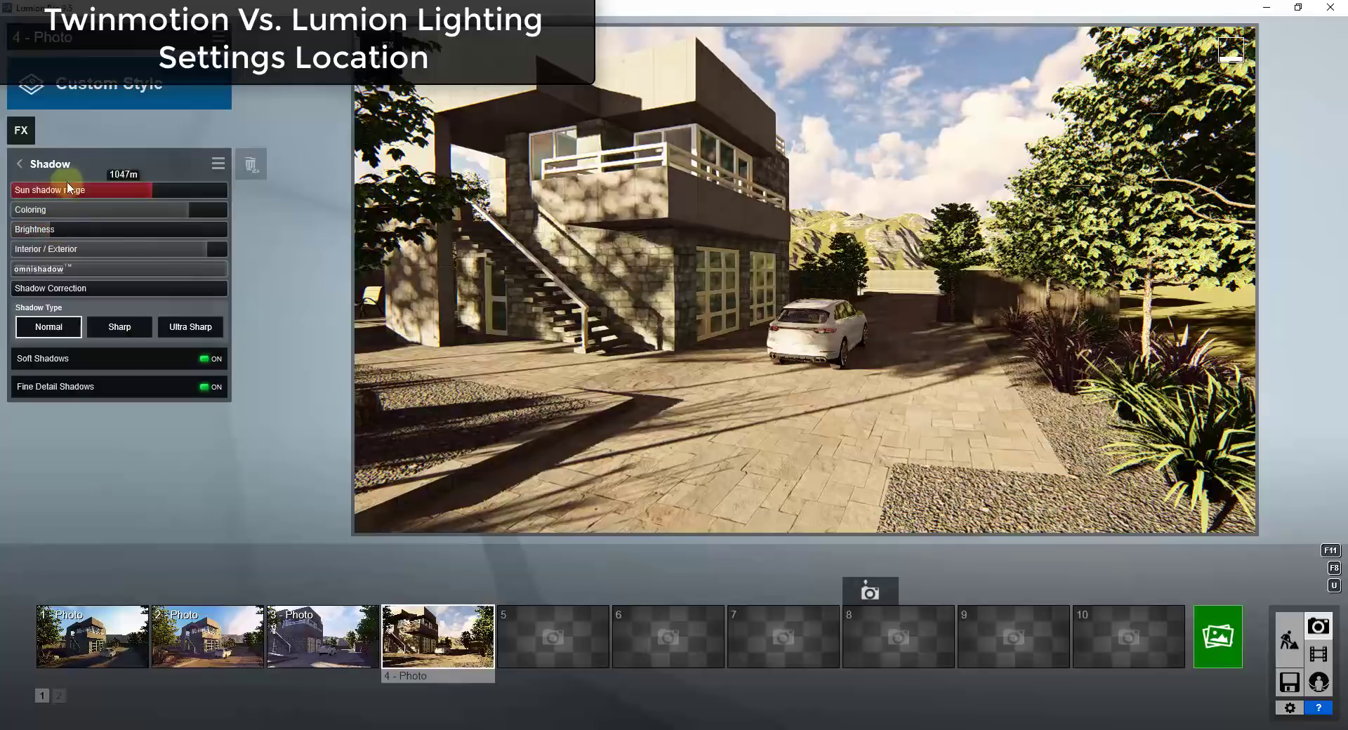
pyautogui.click(19, 164)
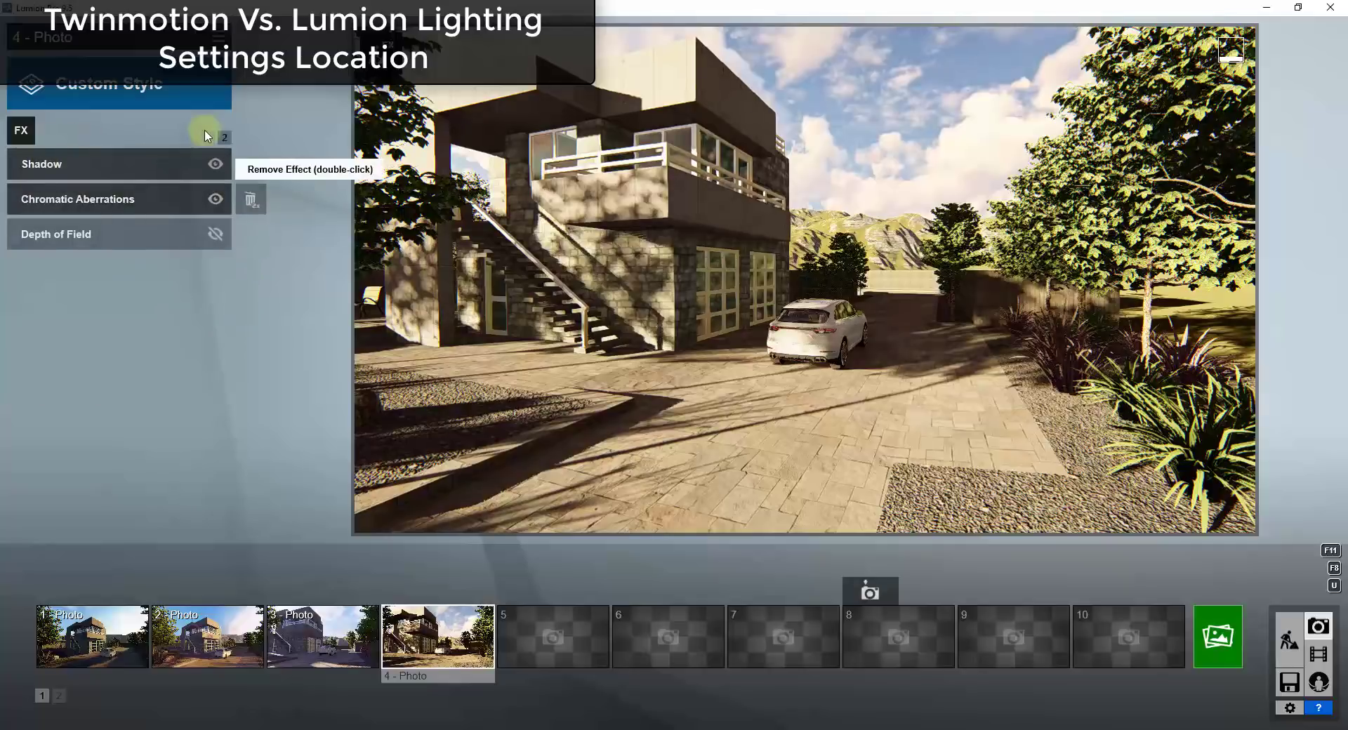
# Enable photo 4's Exposure effect and adjust its exposure amount
pyautogui.click(208, 137)
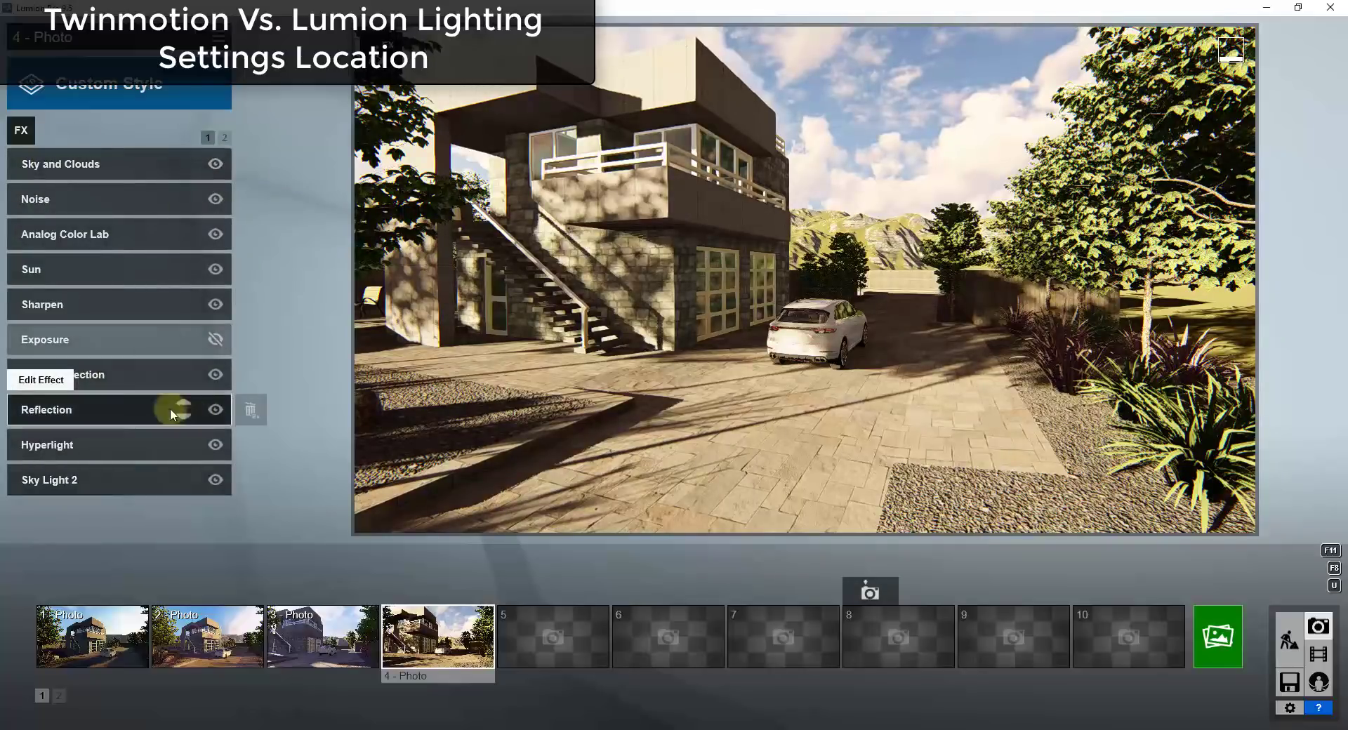
pyautogui.click(215, 339)
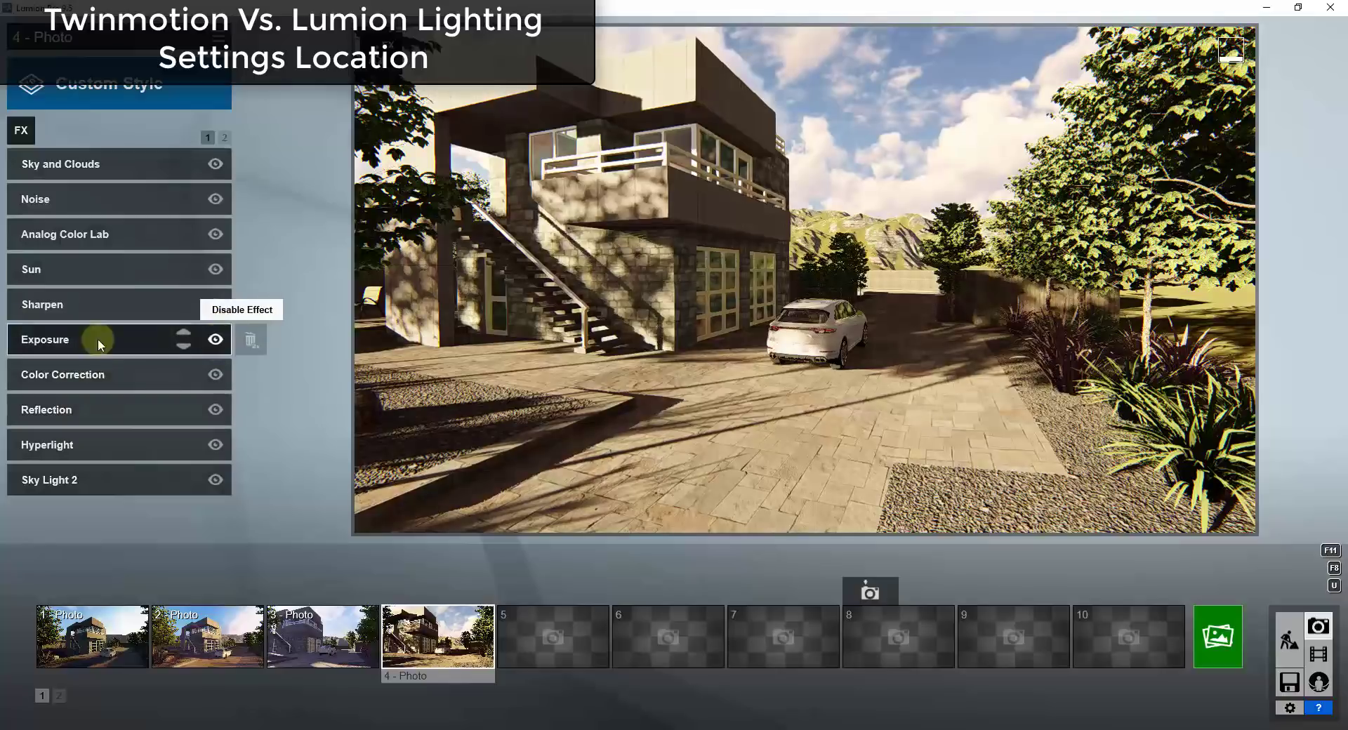
pyautogui.click(59, 340)
pyautogui.moveTo(119, 188)
pyautogui.mouseDown()
pyautogui.moveTo(145, 189)
pyautogui.moveTo(104, 193)
pyautogui.moveTo(135, 192)
pyautogui.moveTo(116, 197)
pyautogui.mouseUp()
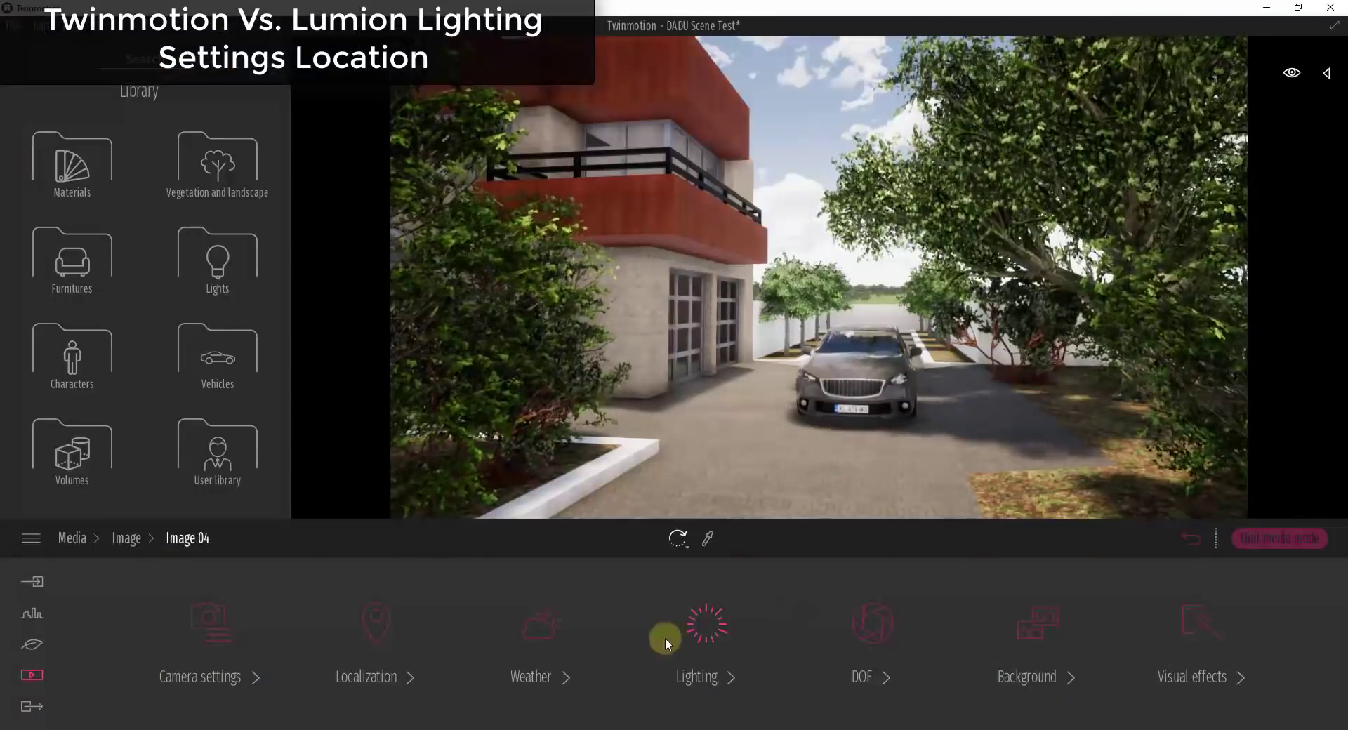
# Switch to the Twinmotion scene and look through Image 04's camera settings
pyautogui.moveTo(852, 420); pyautogui.dragTo(852, 429)
pyautogui.scroll(5, 852, 424)
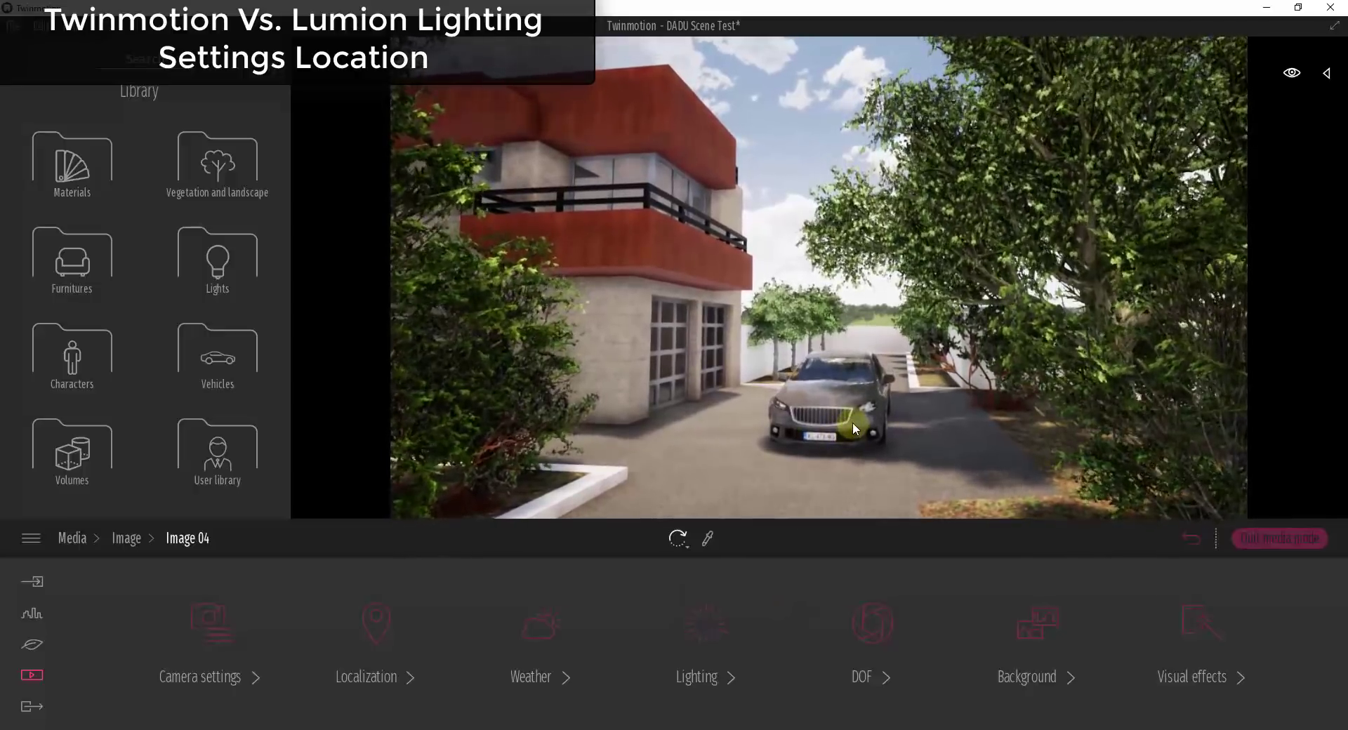
pyautogui.click(210, 625)
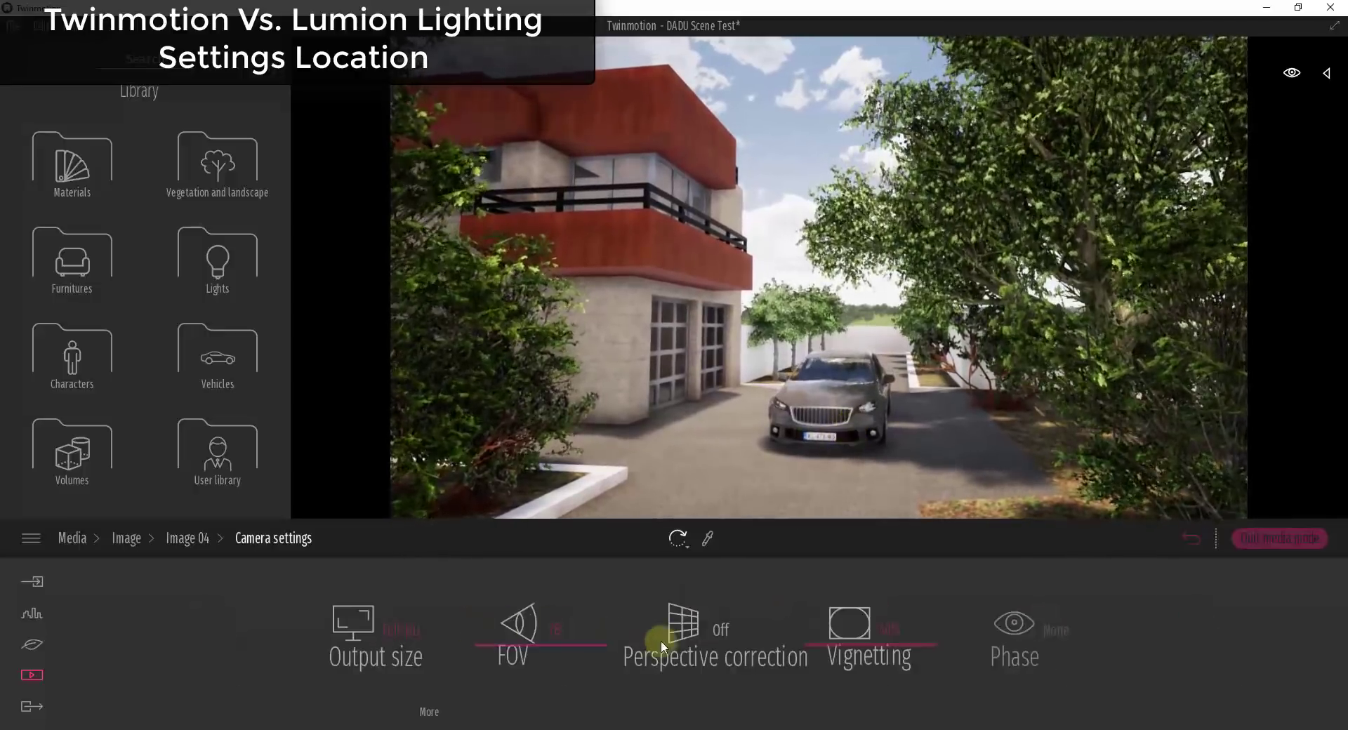
pyautogui.click(199, 542)
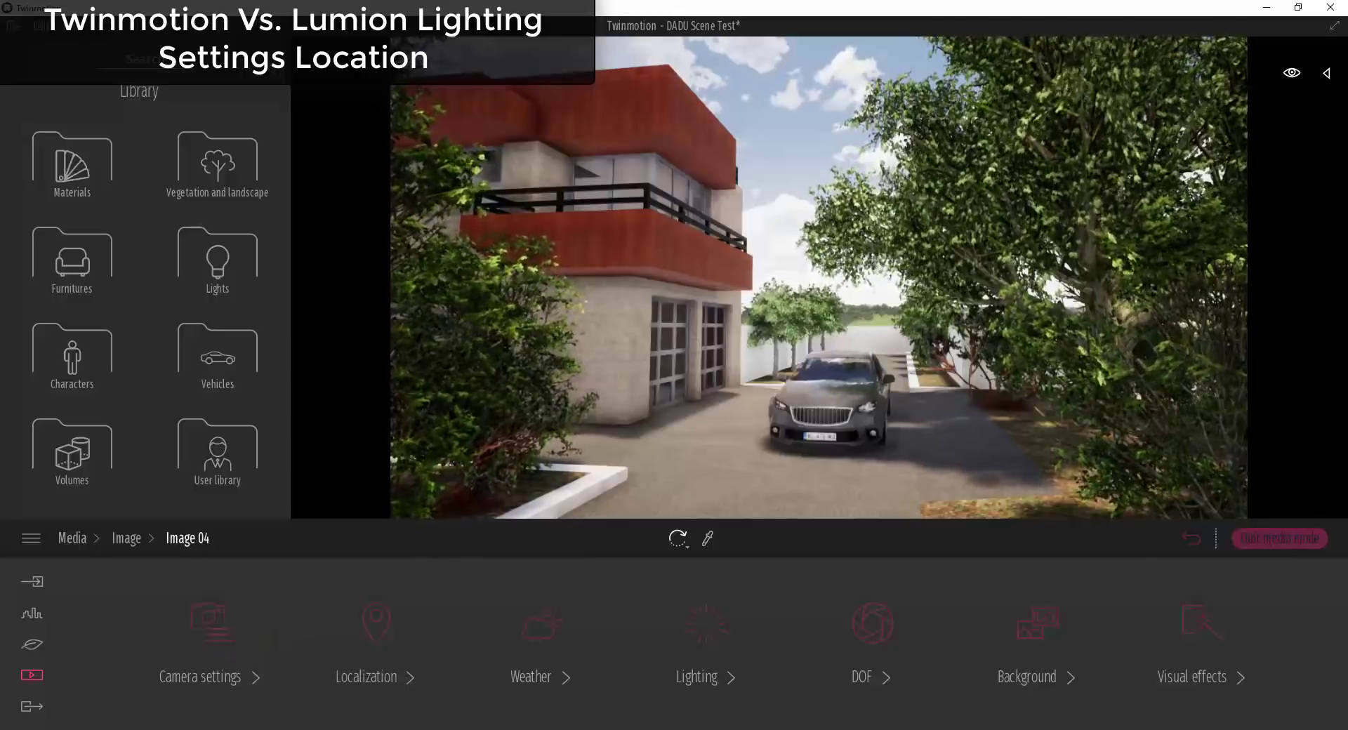
pyautogui.press('Left')
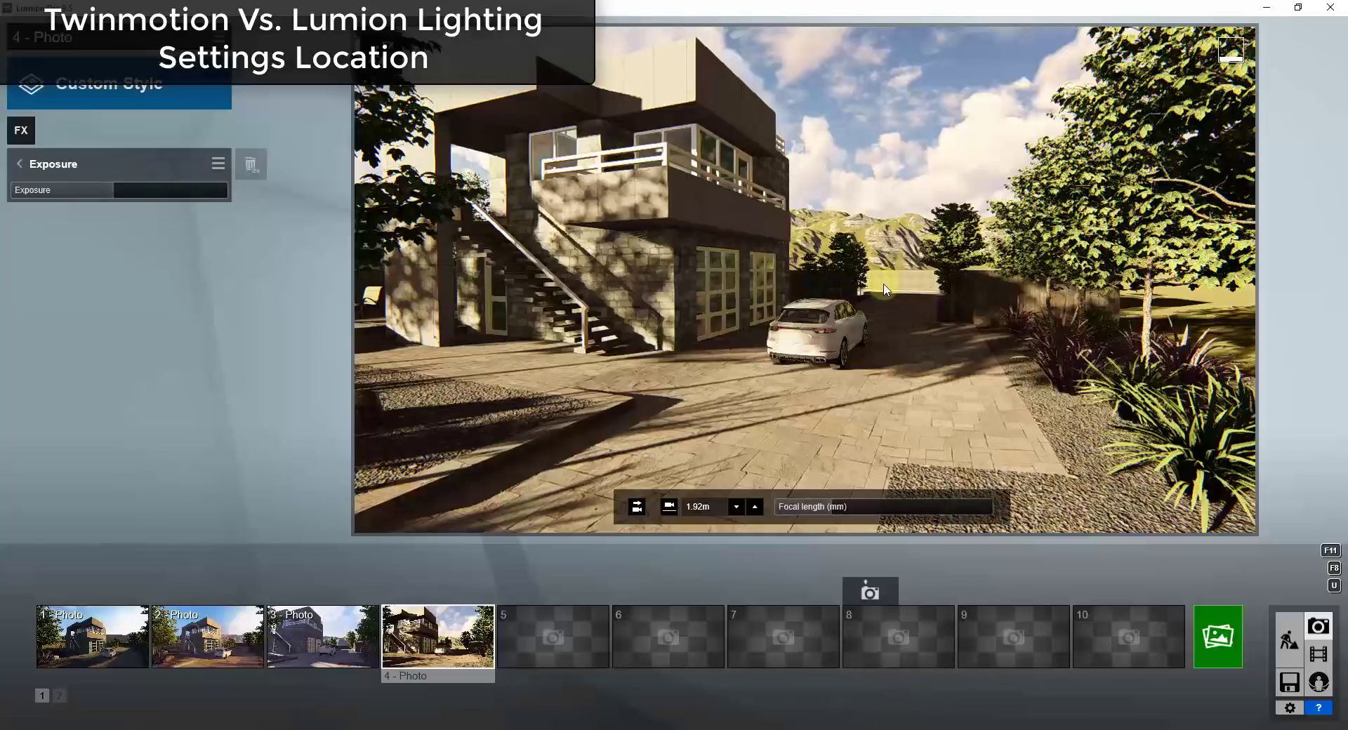
# Switch to the Lumion scene and adjust the position, low clouds and high clouds in photo 4's Sky and Clouds effect
pyautogui.moveTo(884, 289); pyautogui.dragTo(913, 277, button='right')
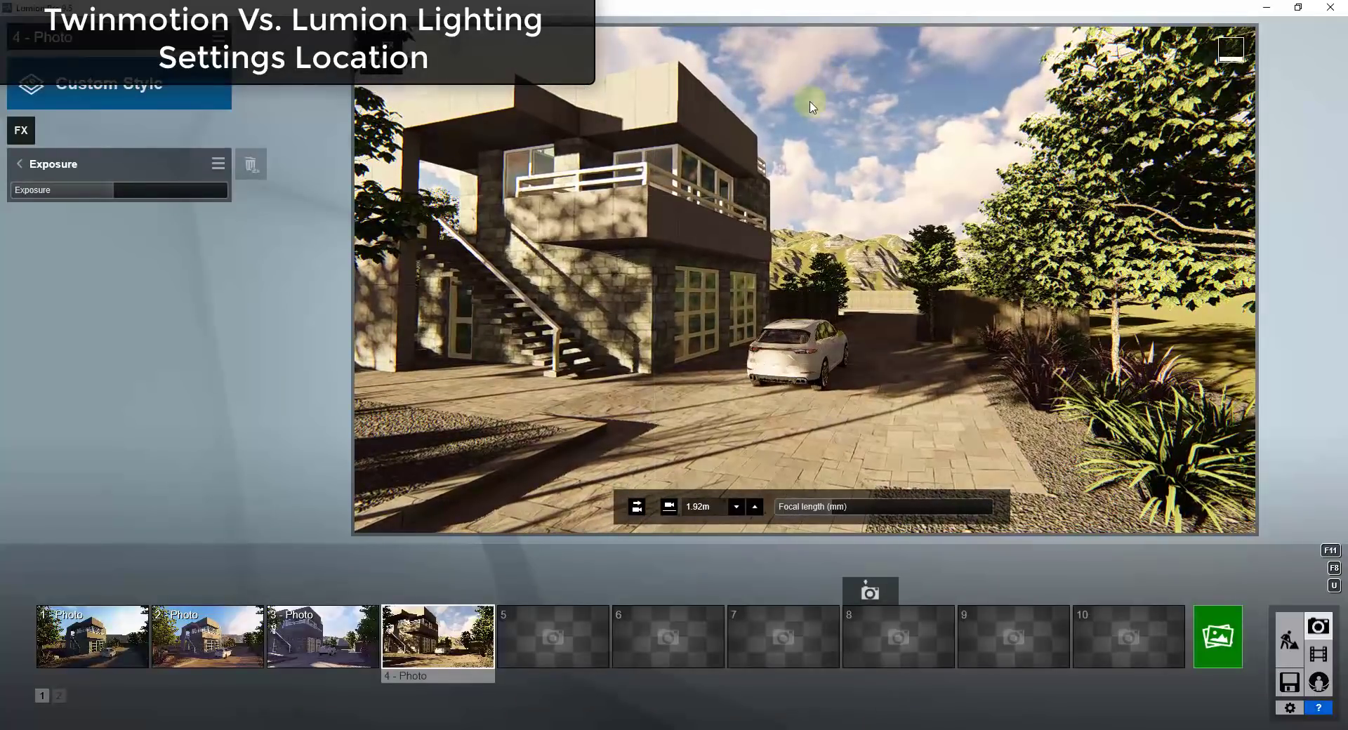
pyautogui.moveTo(811, 107); pyautogui.dragTo(891, 284, button='right')
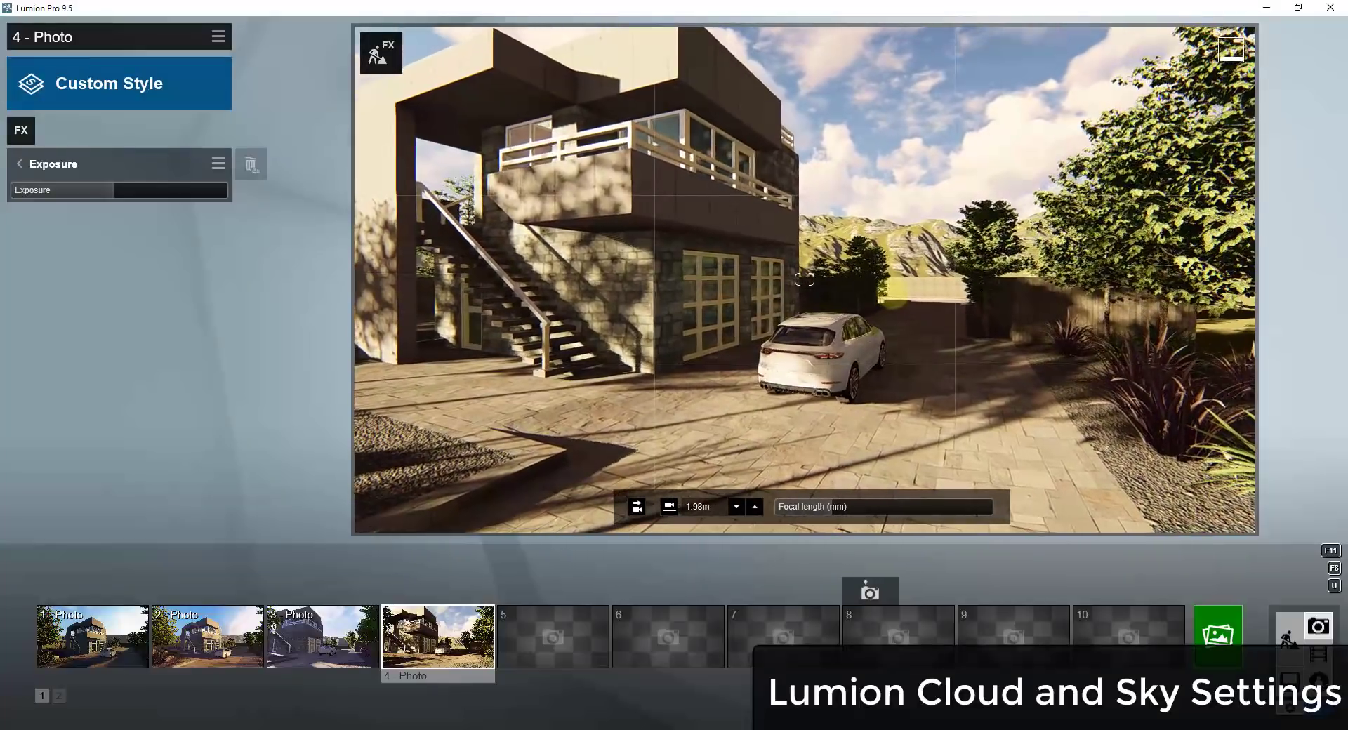
pyautogui.moveTo(805, 279); pyautogui.dragTo(913, 226, button='right')
pyautogui.click(27, 165)
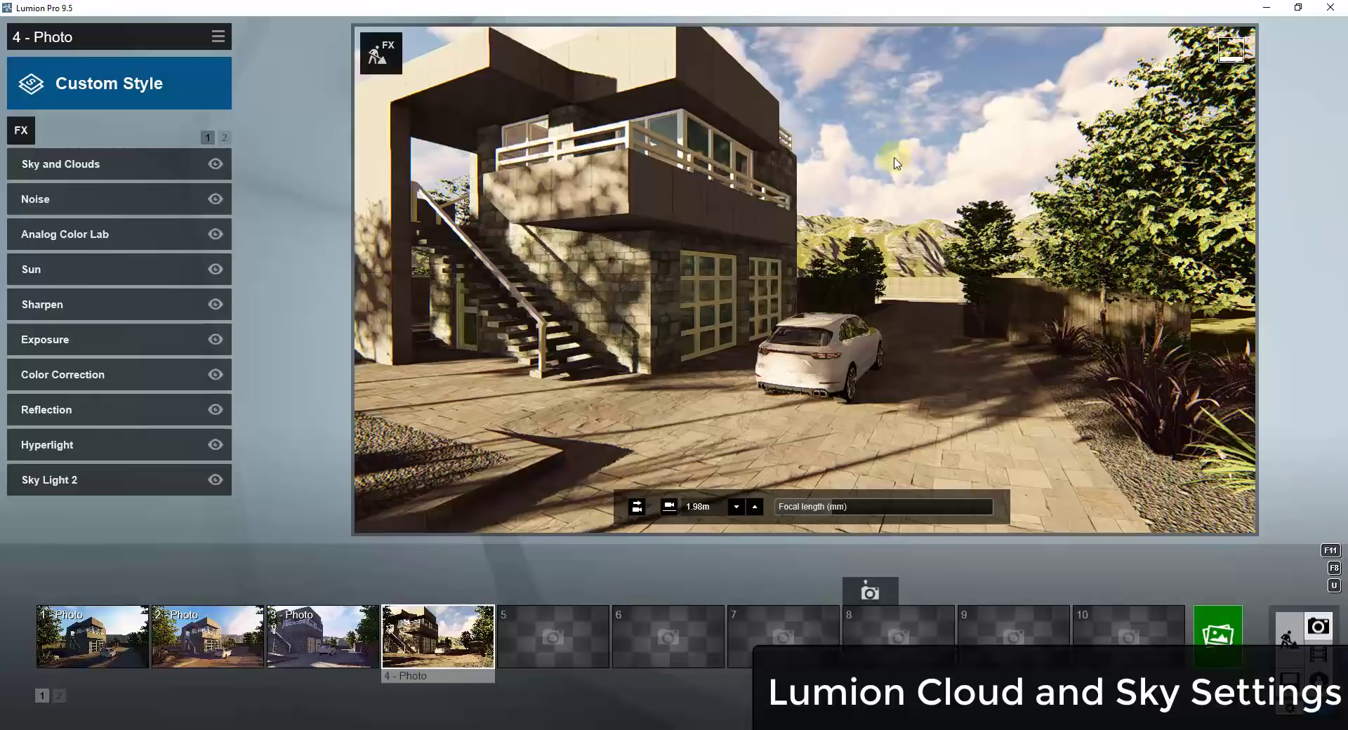
pyautogui.click(92, 166)
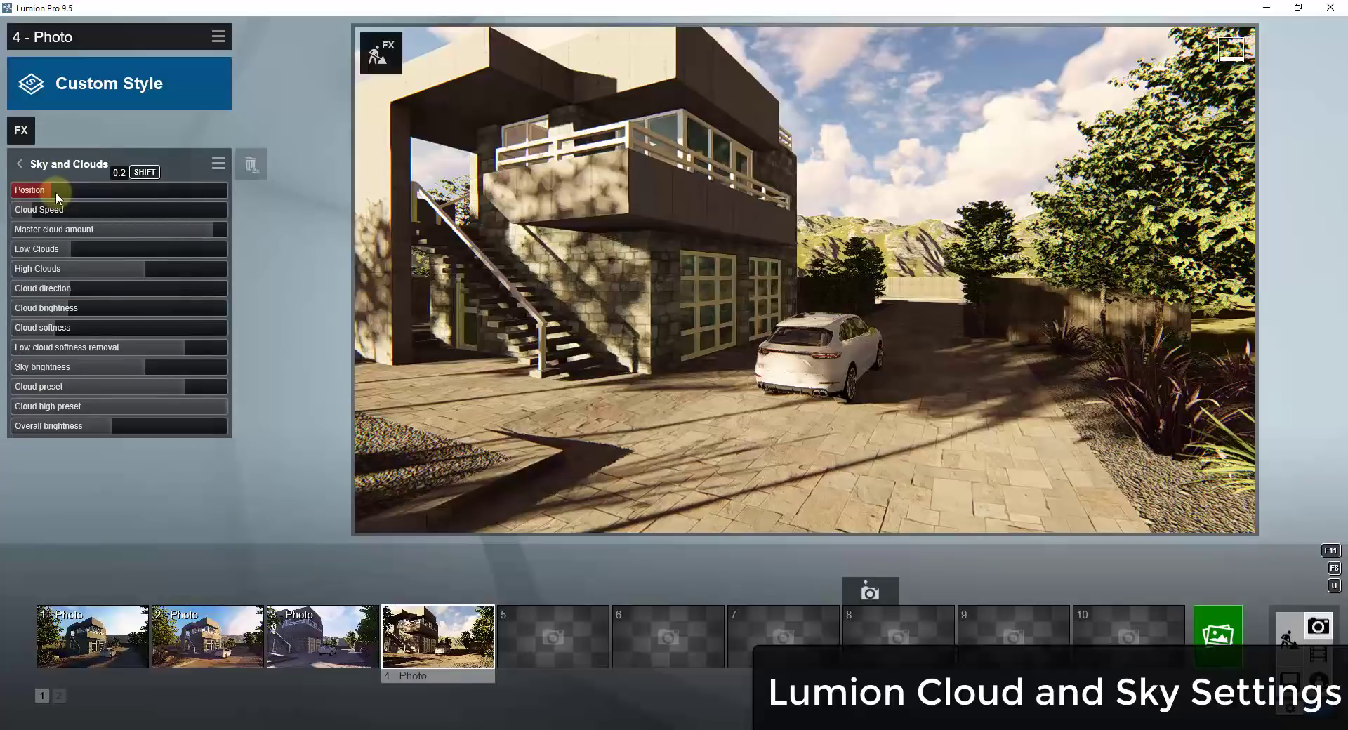
pyautogui.moveTo(57, 192)
pyautogui.mouseDown()
pyautogui.moveTo(73, 188)
pyautogui.moveTo(57, 192)
pyautogui.mouseUp()
pyautogui.moveTo(57, 254); pyautogui.dragTo(161, 271)
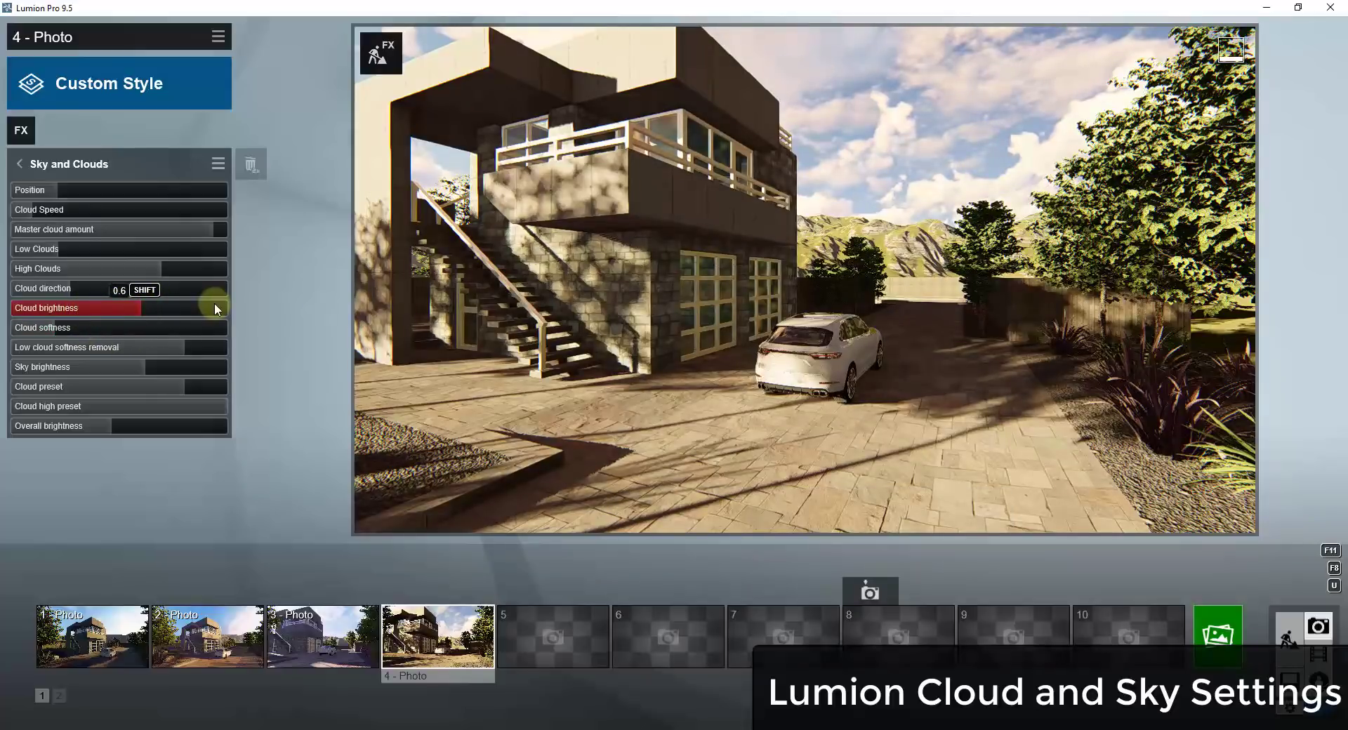
# Set the cloud brightness and sky brightness to about 0.6, and fine-tune low clouds, high clouds, cloud direction and cloud softness
pyautogui.moveTo(215, 306); pyautogui.dragTo(145, 307)
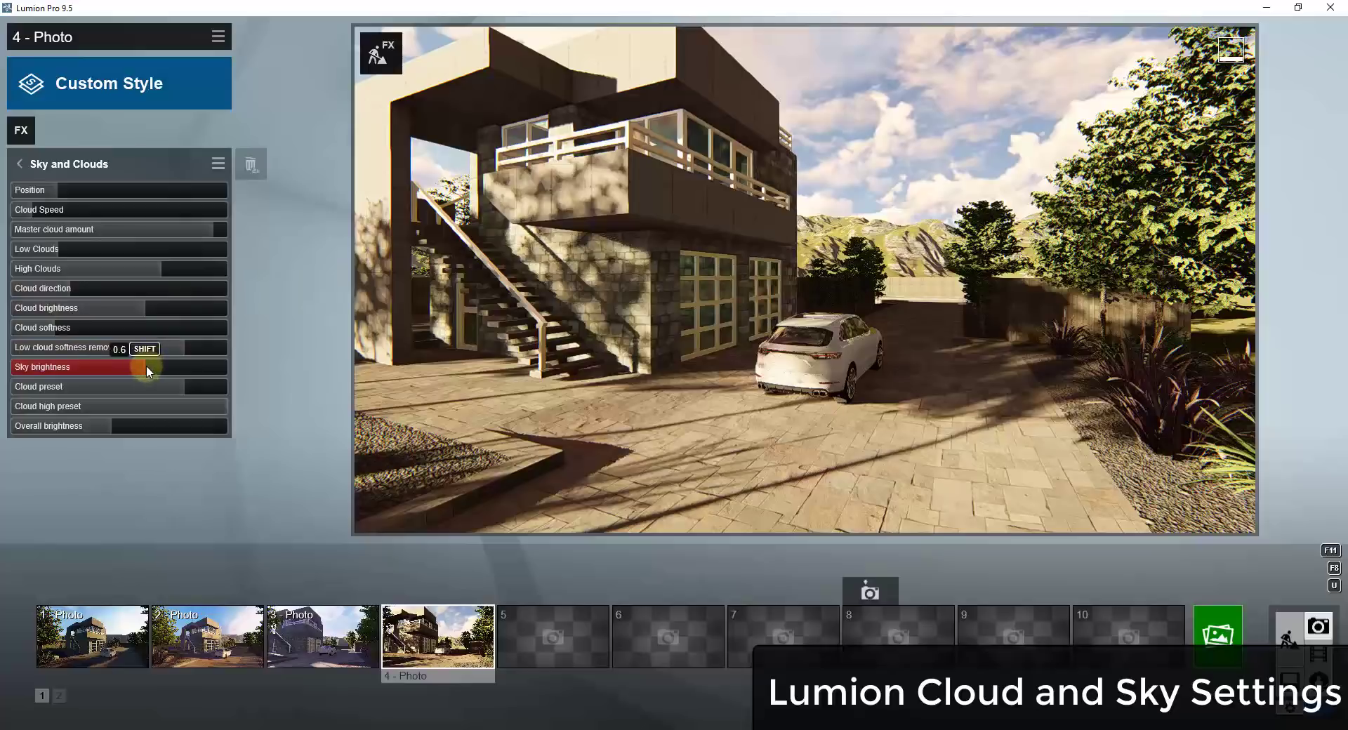
pyautogui.moveTo(142, 365)
pyautogui.mouseDown()
pyautogui.moveTo(68, 367)
pyautogui.moveTo(165, 372)
pyautogui.moveTo(151, 376)
pyautogui.mouseUp()
pyautogui.click(75, 247)
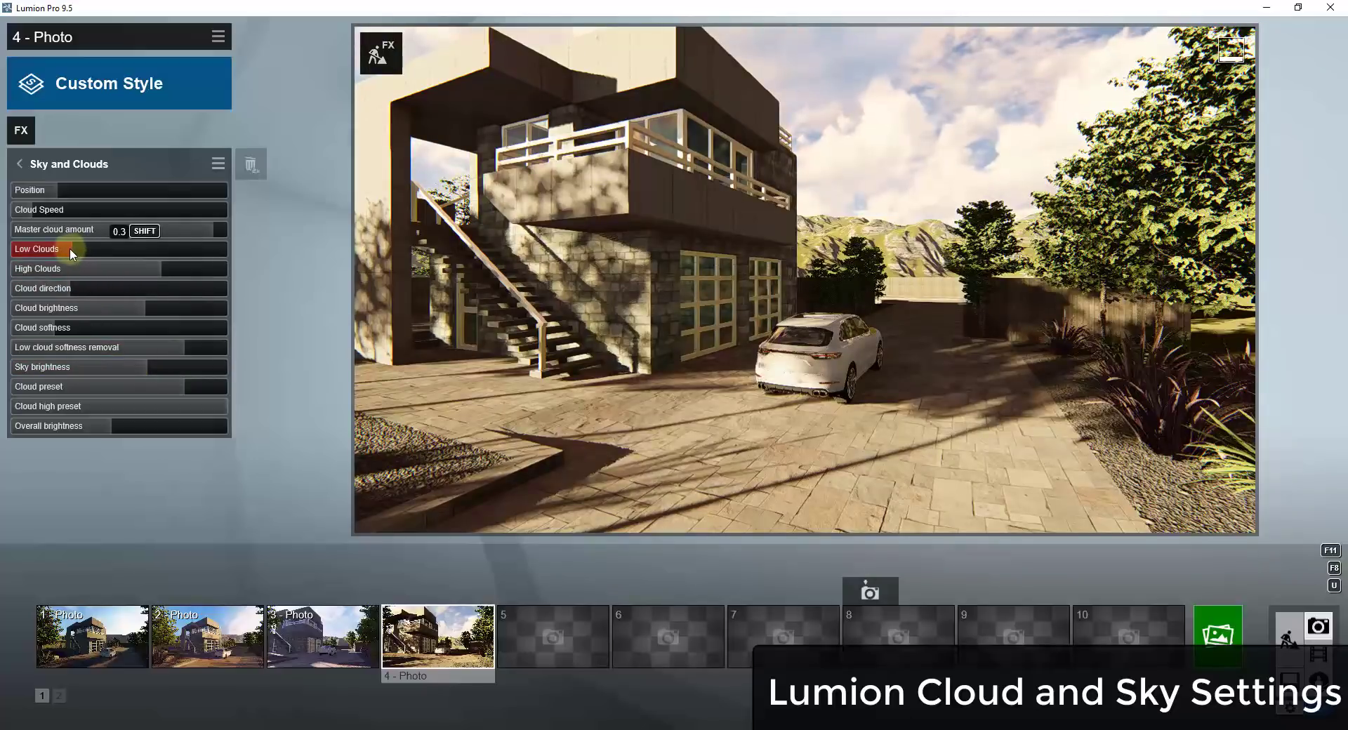
pyautogui.moveTo(147, 268); pyautogui.dragTo(140, 267)
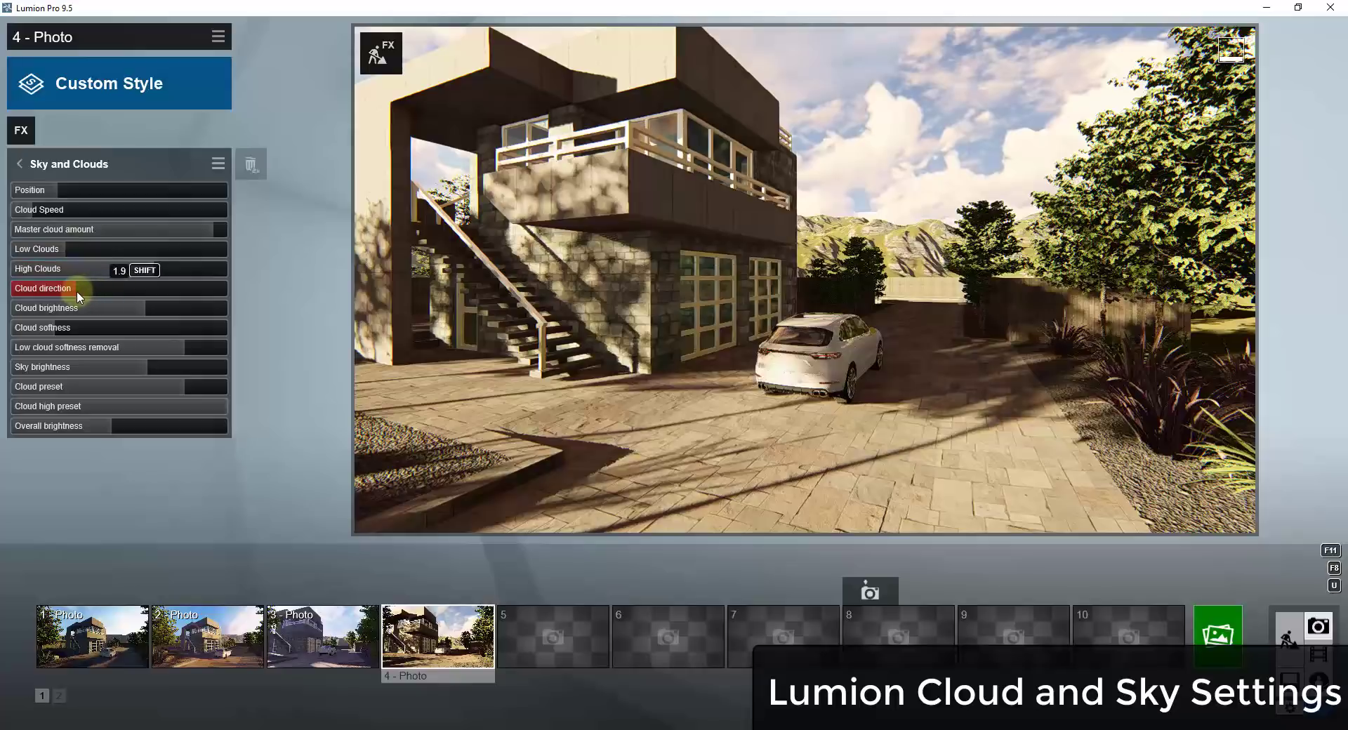
pyautogui.moveTo(74, 324); pyautogui.dragTo(84, 328)
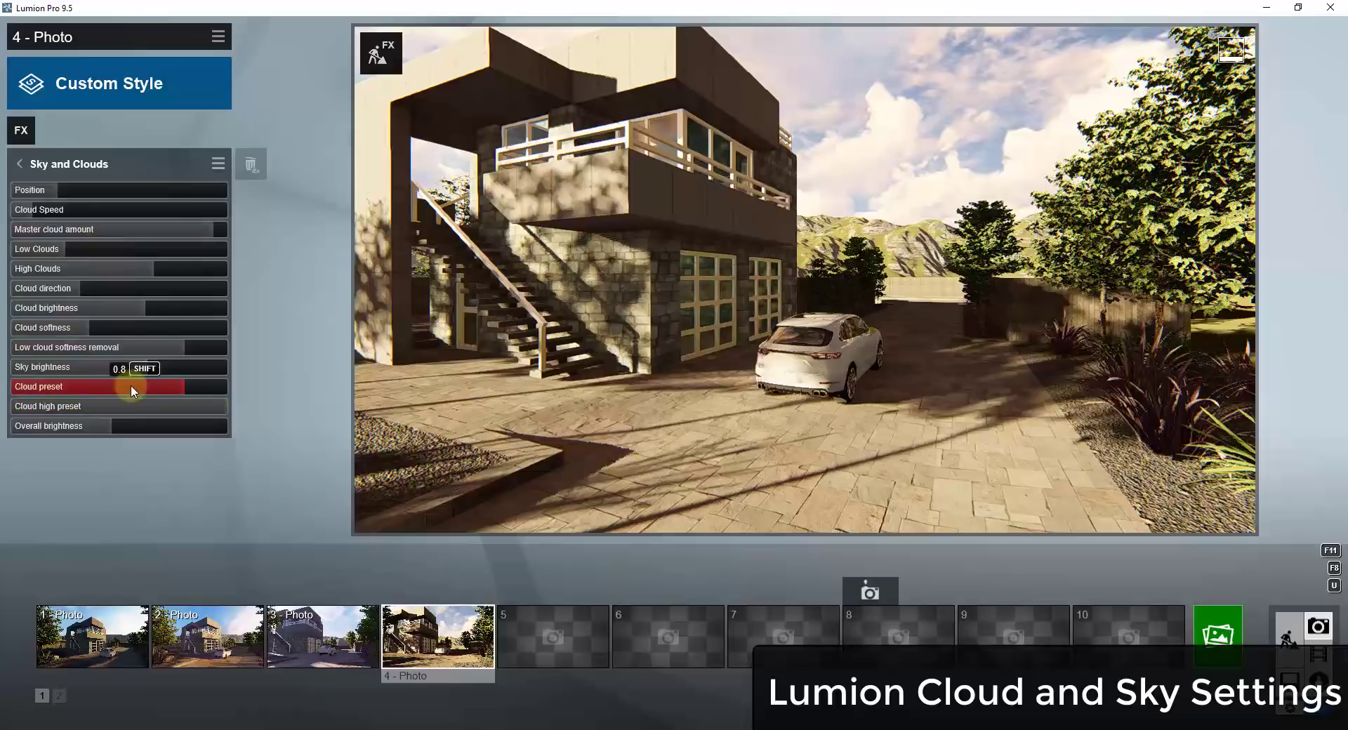
# Lower the cloud preset in photo 4's Sky and Clouds effect
pyautogui.moveTo(145, 385)
pyautogui.mouseDown()
pyautogui.moveTo(53, 386)
pyautogui.moveTo(262, 390)
pyautogui.moveTo(120, 385)
pyautogui.mouseUp()
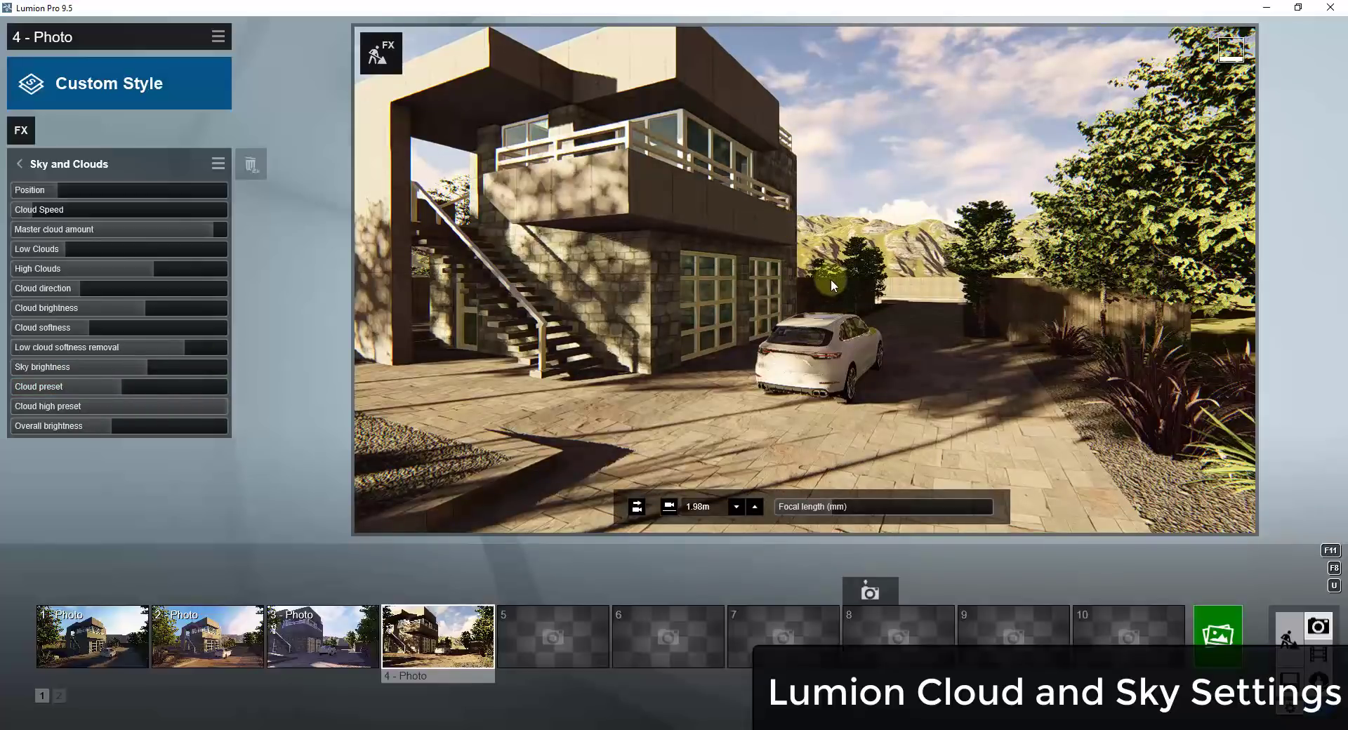
# Switch to the Twinmotion scene and open Image 04's weather settings
pyautogui.click(1265, 8)
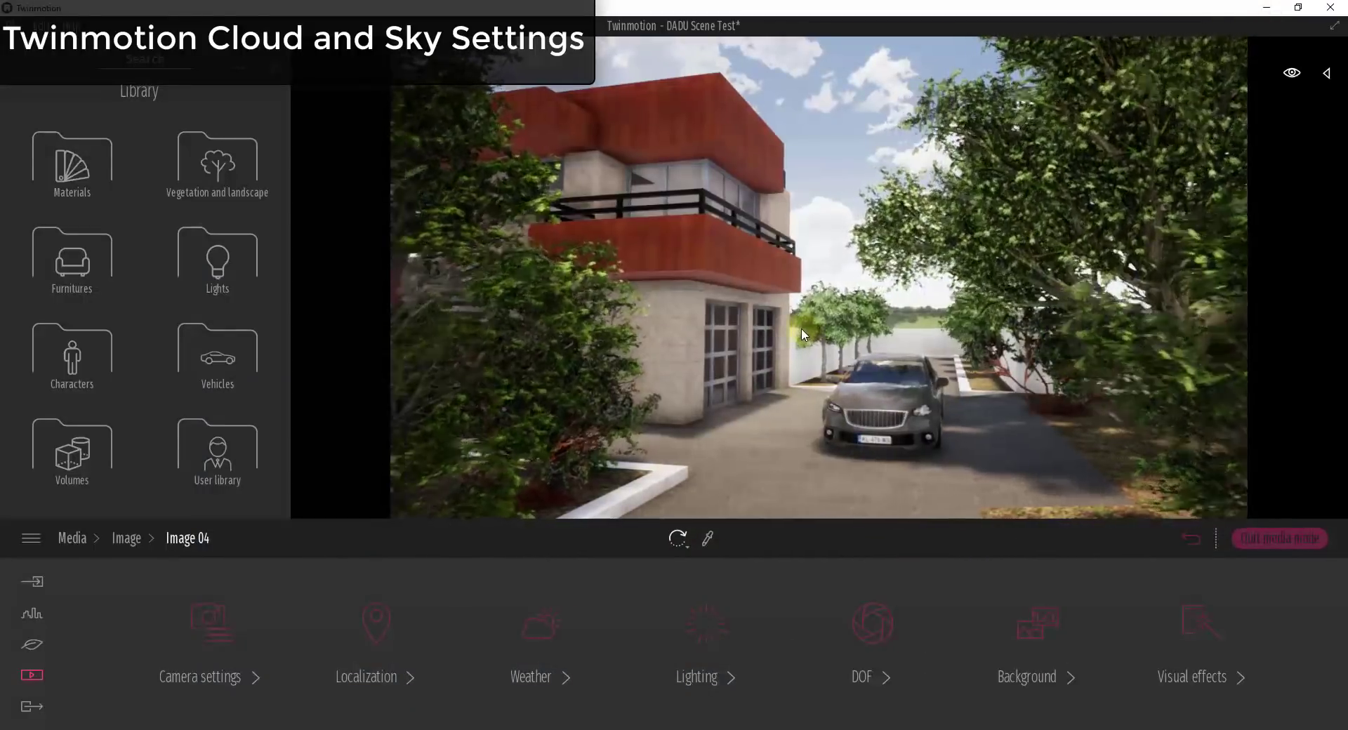
pyautogui.press('Left')
pyautogui.press('Right')
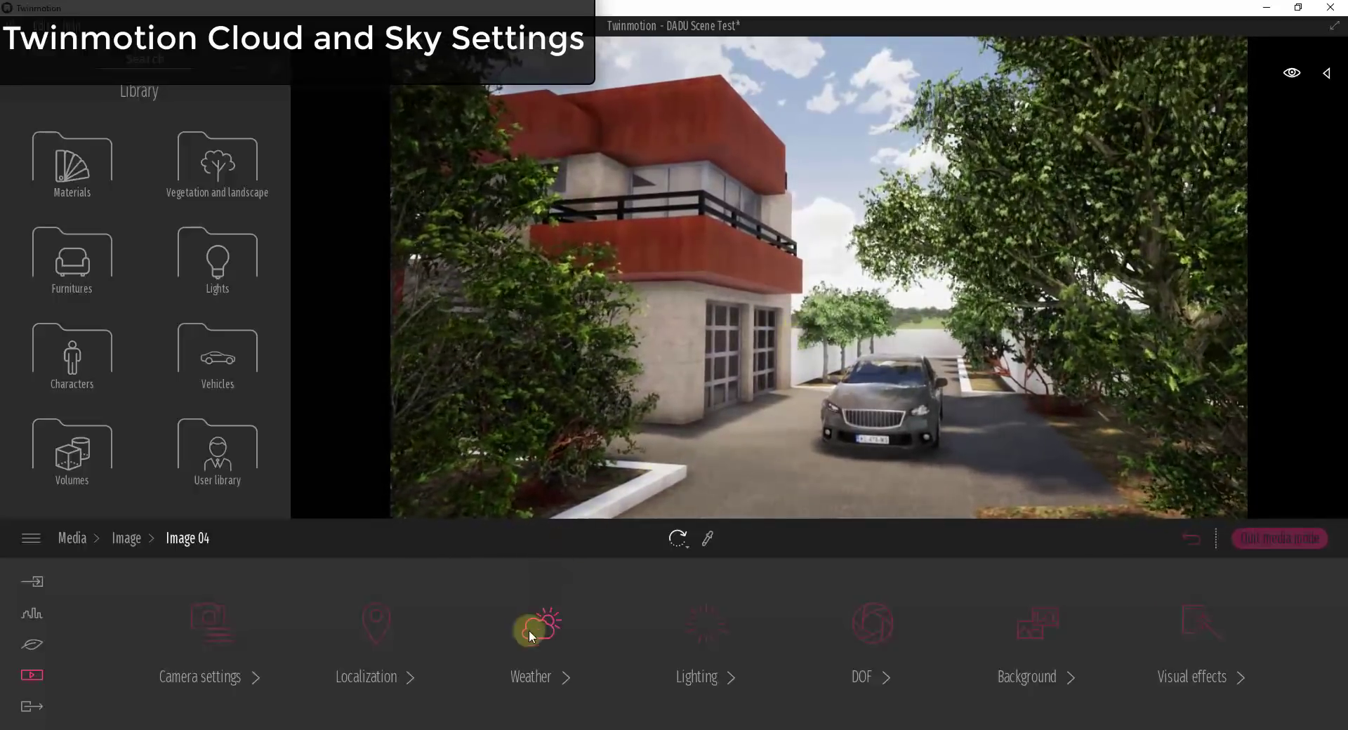
pyautogui.click(545, 633)
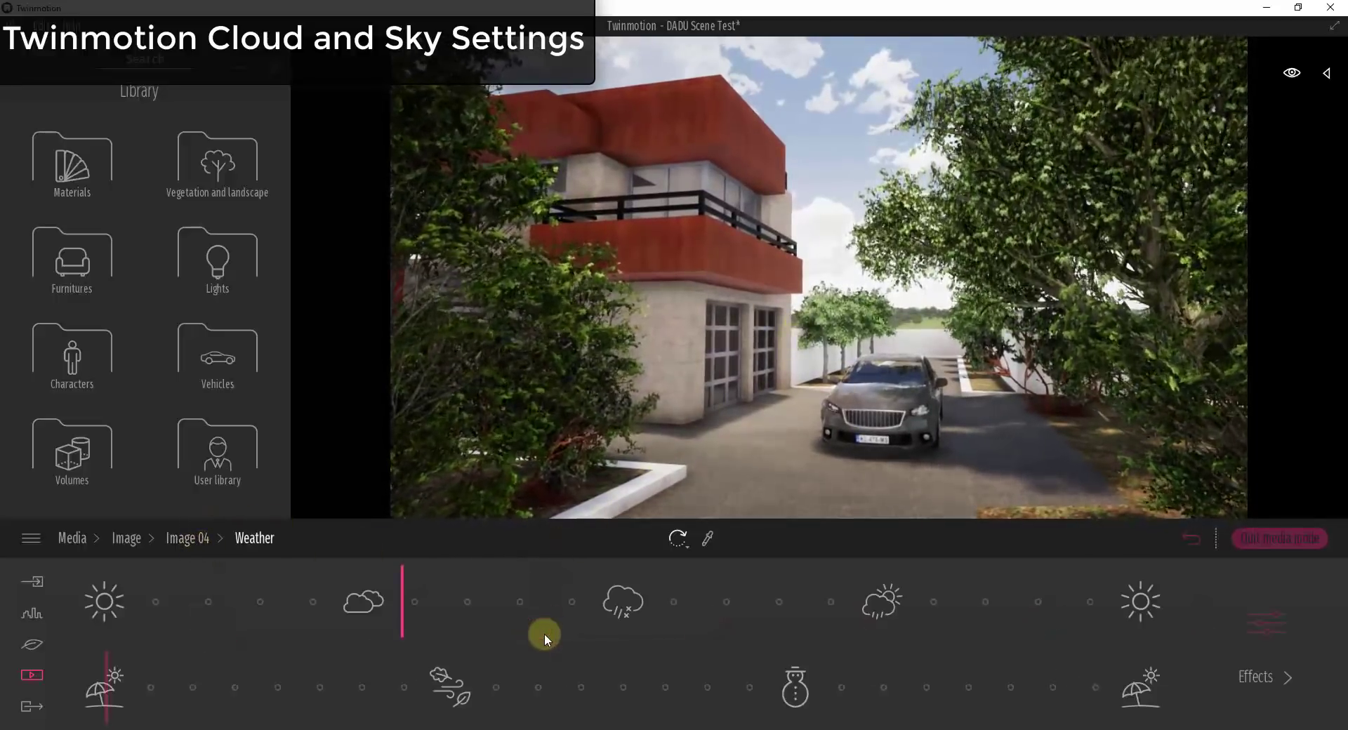
# Try Image 04's weather at several levels, from nearly clear to midway between cloudy and rainy
pyautogui.moveTo(406, 600); pyautogui.dragTo(181, 621)
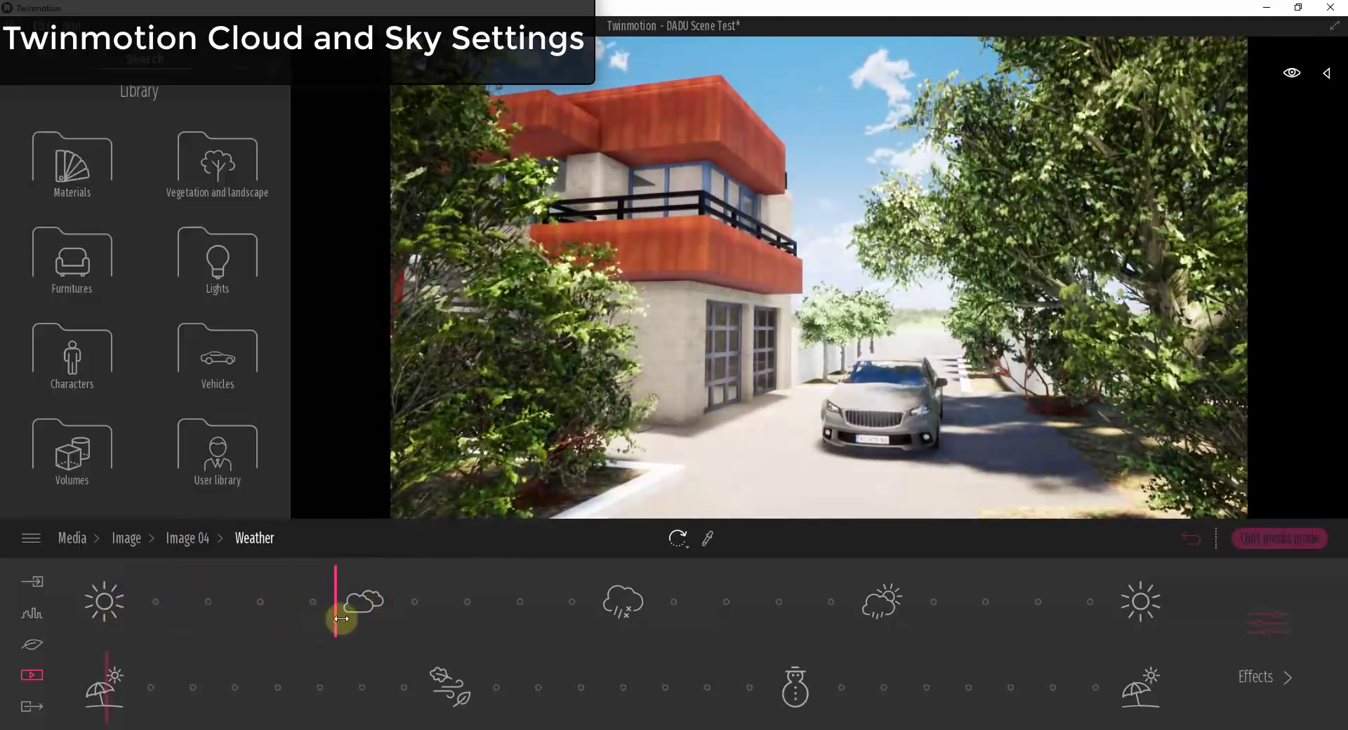
pyautogui.moveTo(341, 618); pyautogui.dragTo(409, 638)
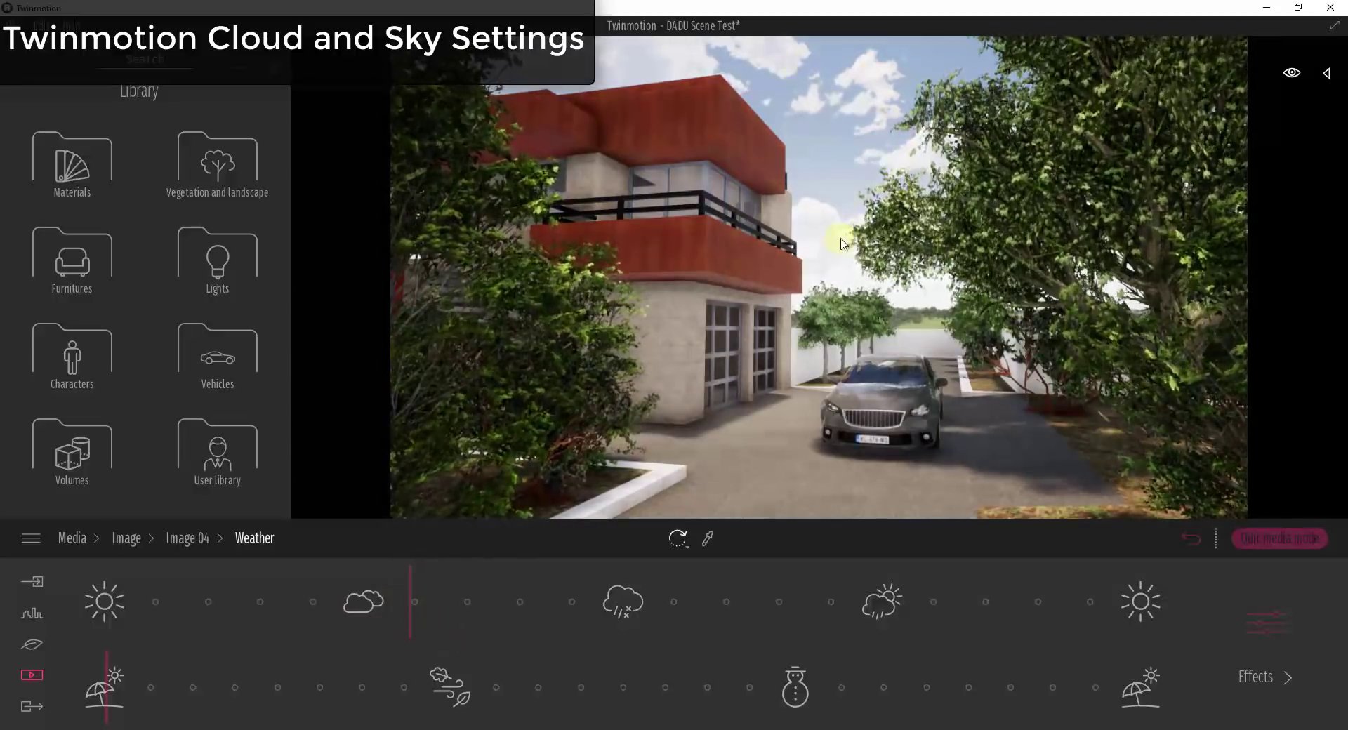
pyautogui.moveTo(420, 600); pyautogui.dragTo(484, 603)
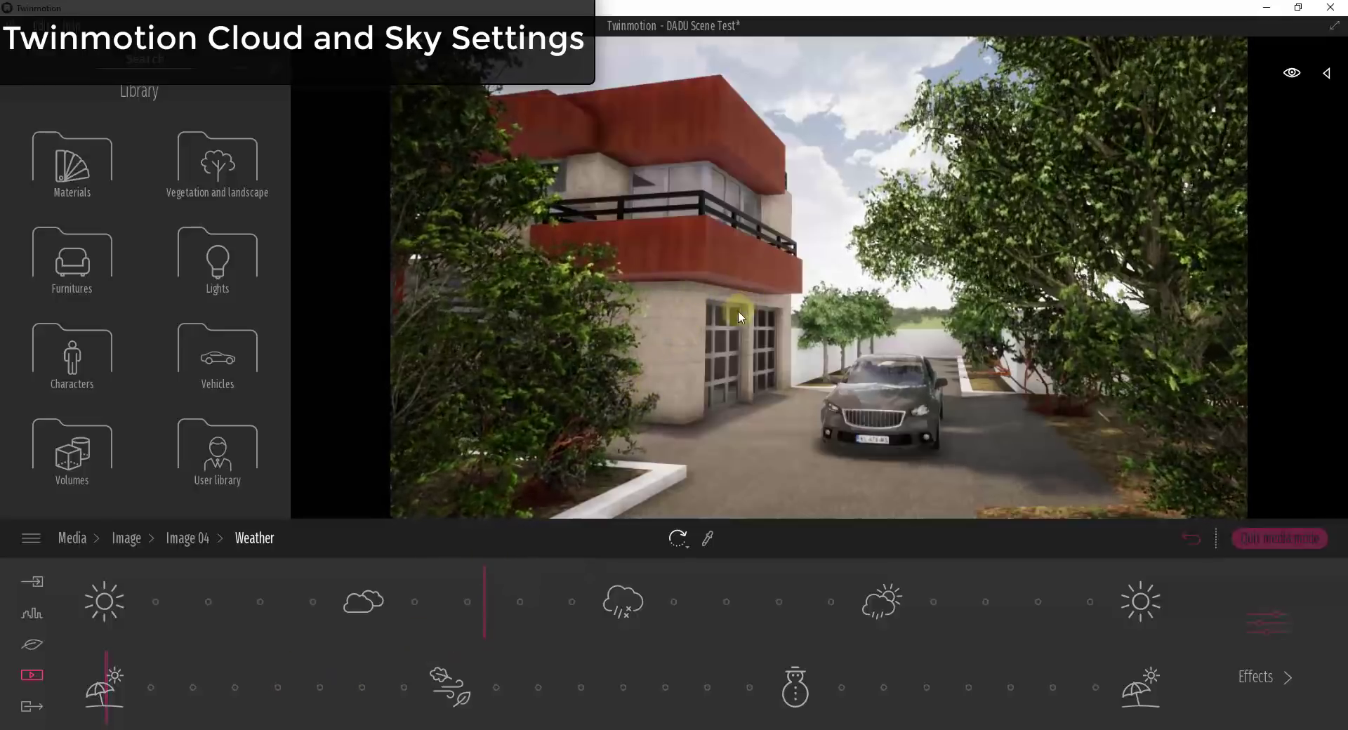
pyautogui.moveTo(486, 599)
pyautogui.mouseDown()
pyautogui.moveTo(550, 599)
pyautogui.moveTo(512, 607)
pyautogui.mouseUp()
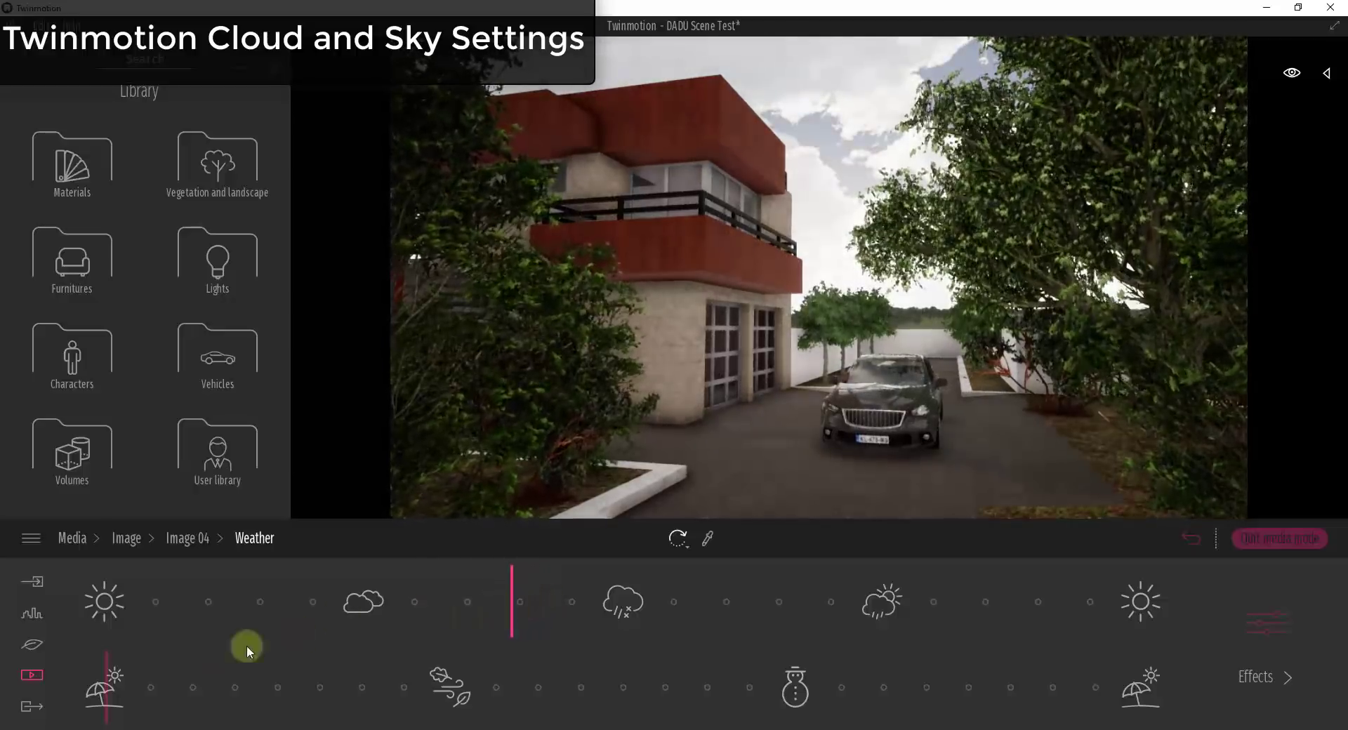
# Open Image 04's lighting settings and adjust the sun and ambient light intensities
pyautogui.click(32, 675)
pyautogui.click(457, 622)
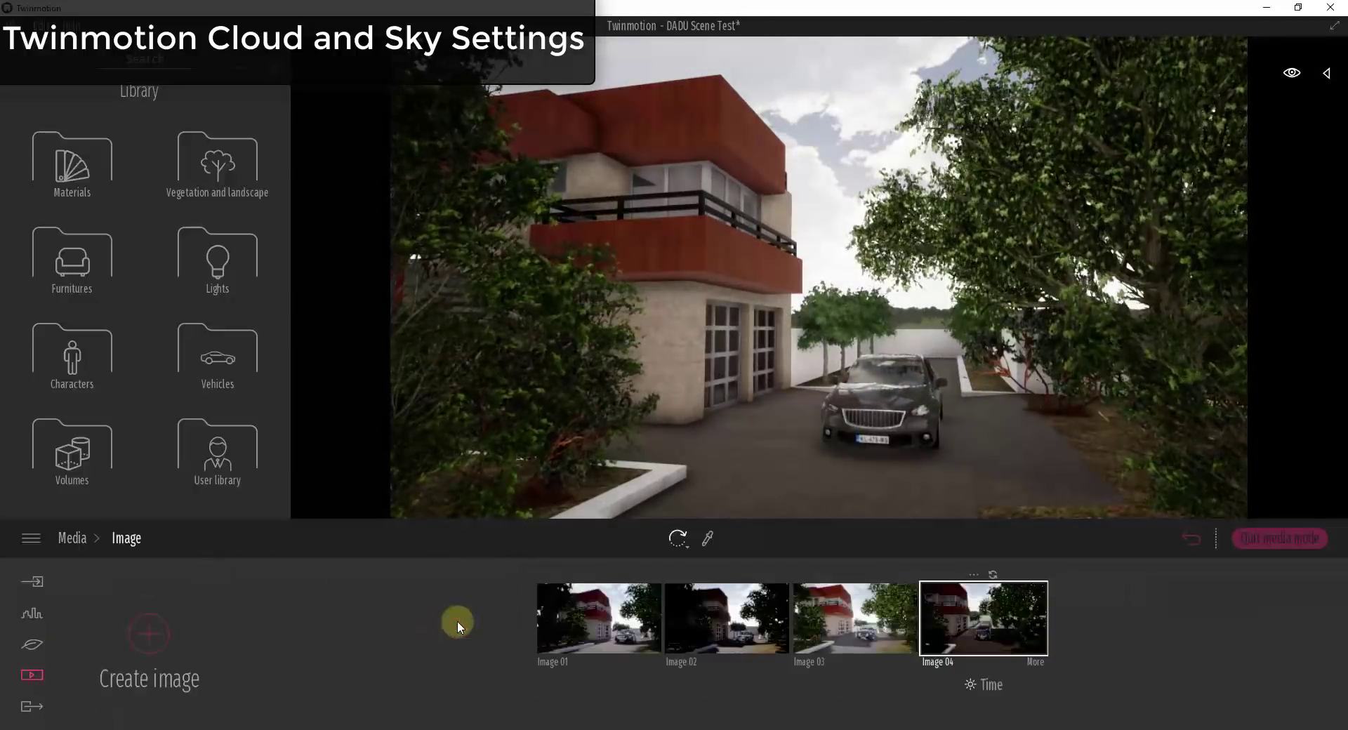
pyautogui.click(1034, 660)
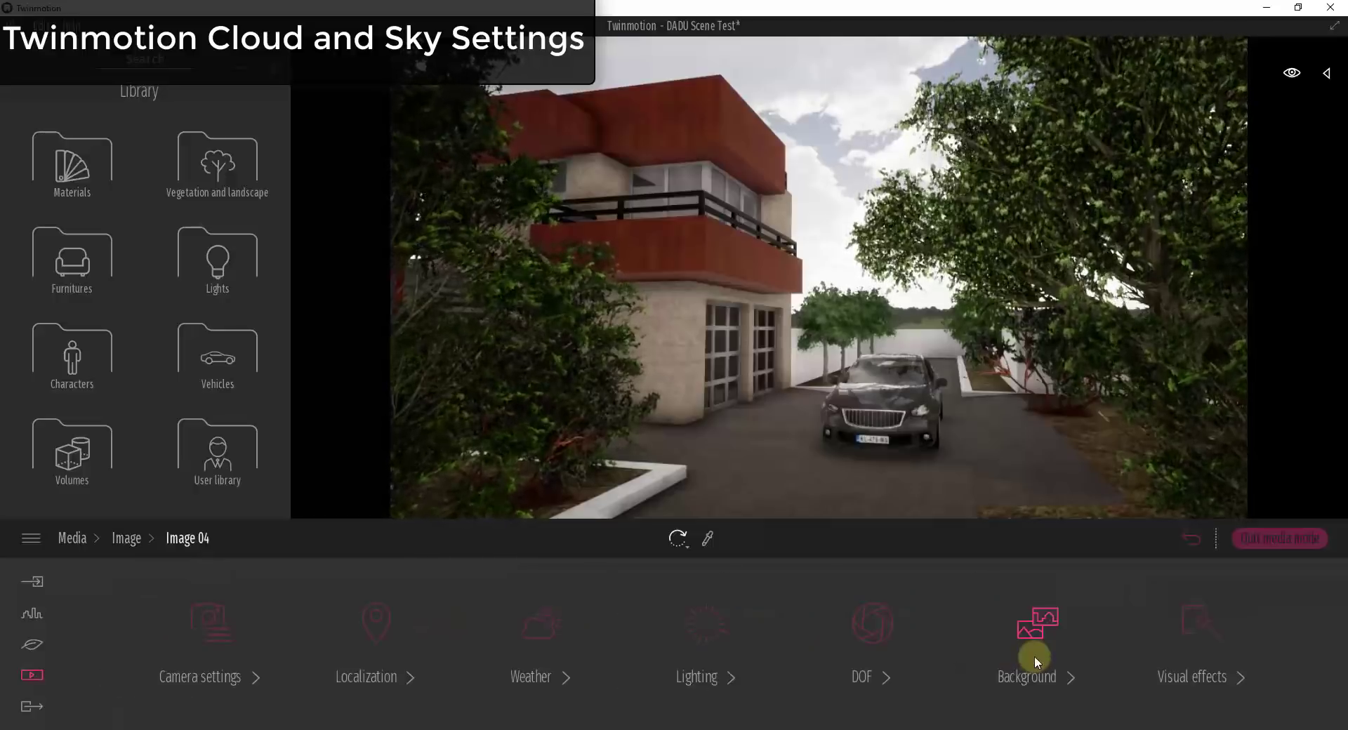
pyautogui.click(706, 611)
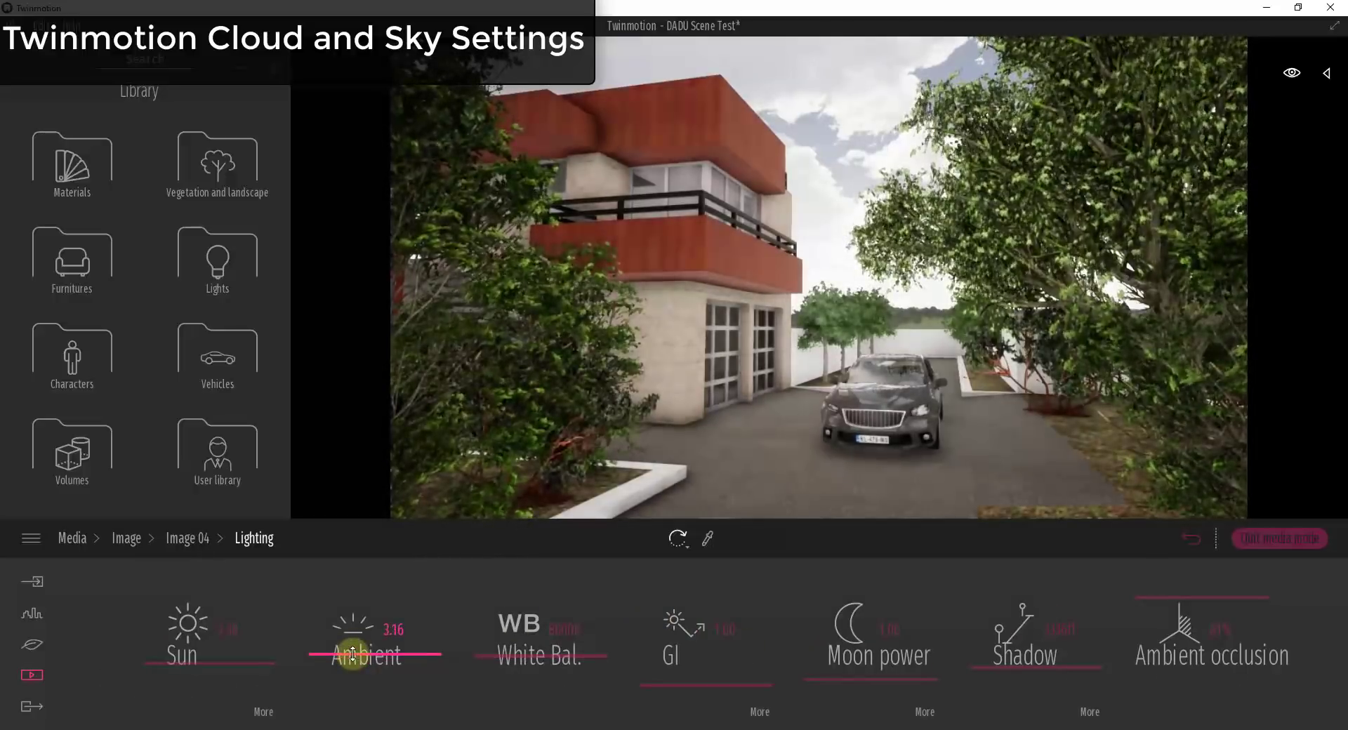
pyautogui.moveTo(225, 634); pyautogui.dragTo(232, 641)
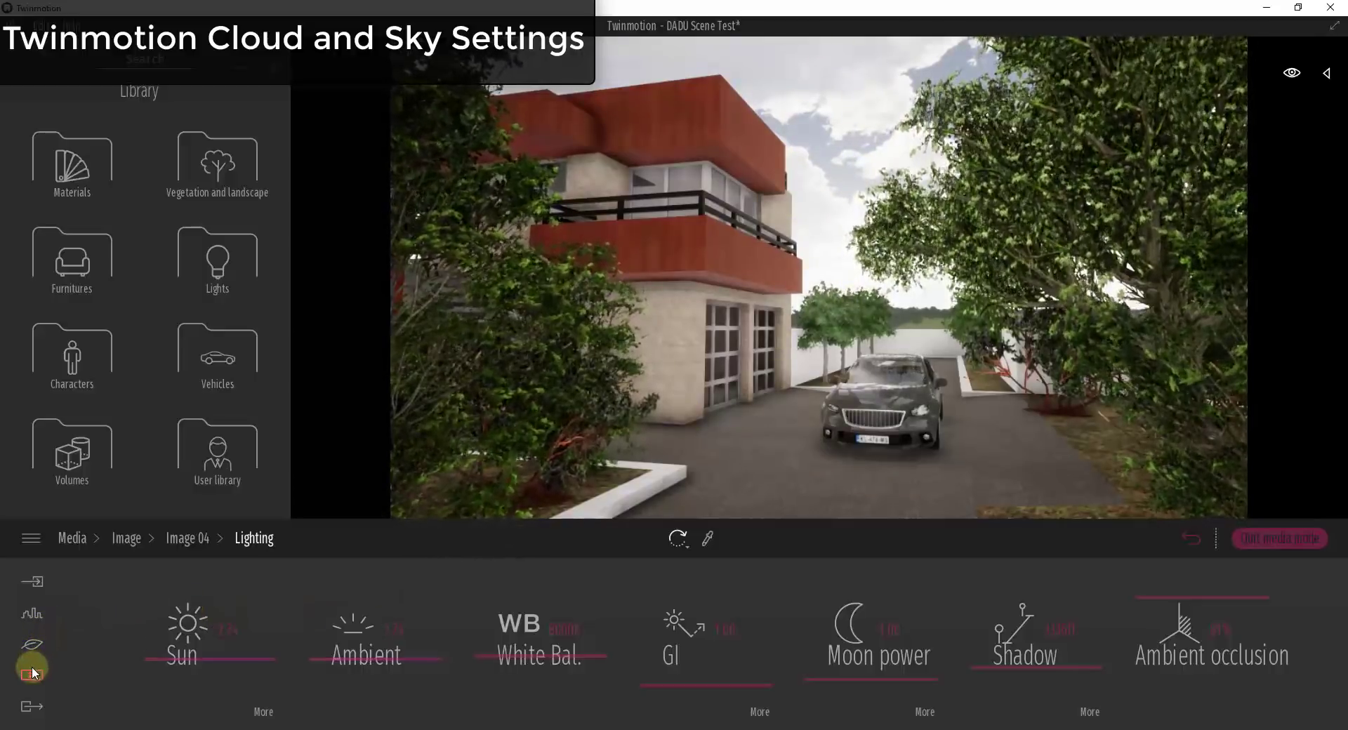
# Set Image 04's weather to just past the partly cloudy level
pyautogui.click(182, 541)
pyautogui.click(560, 626)
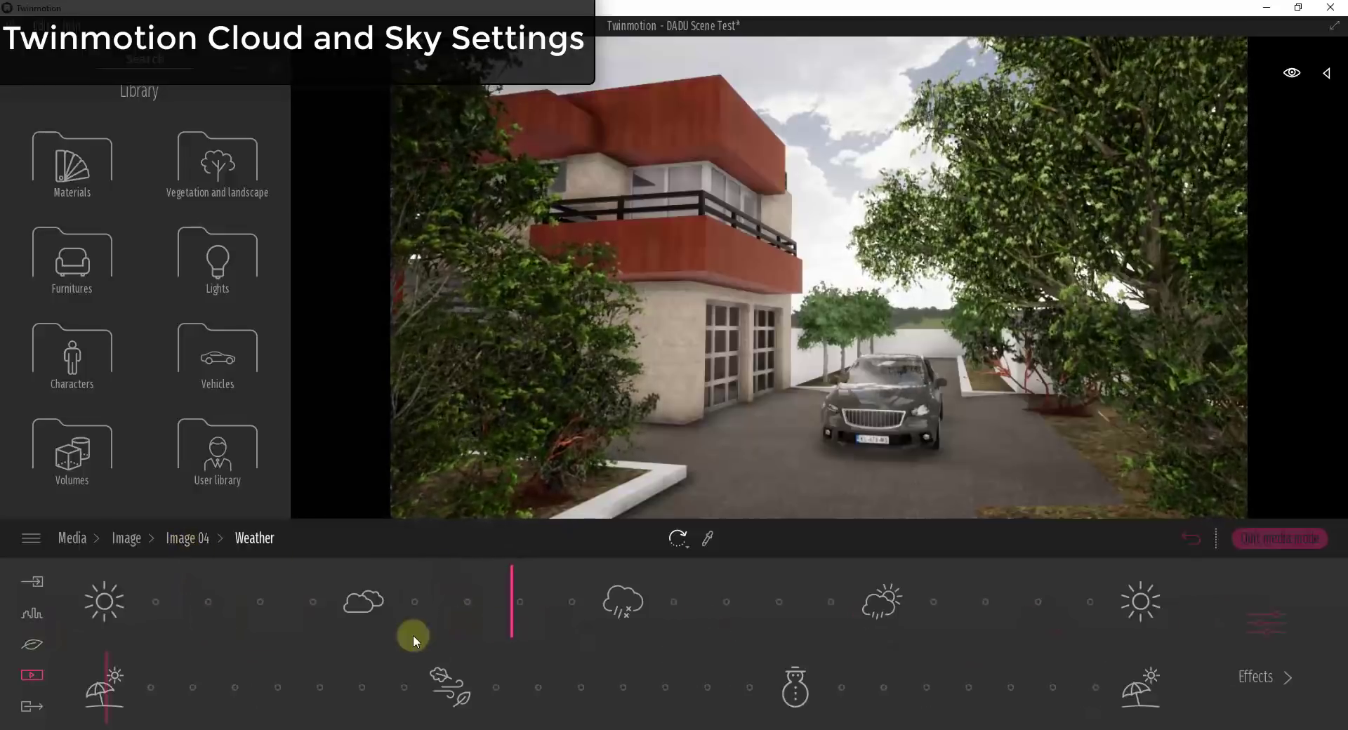
pyautogui.moveTo(511, 605); pyautogui.dragTo(393, 606)
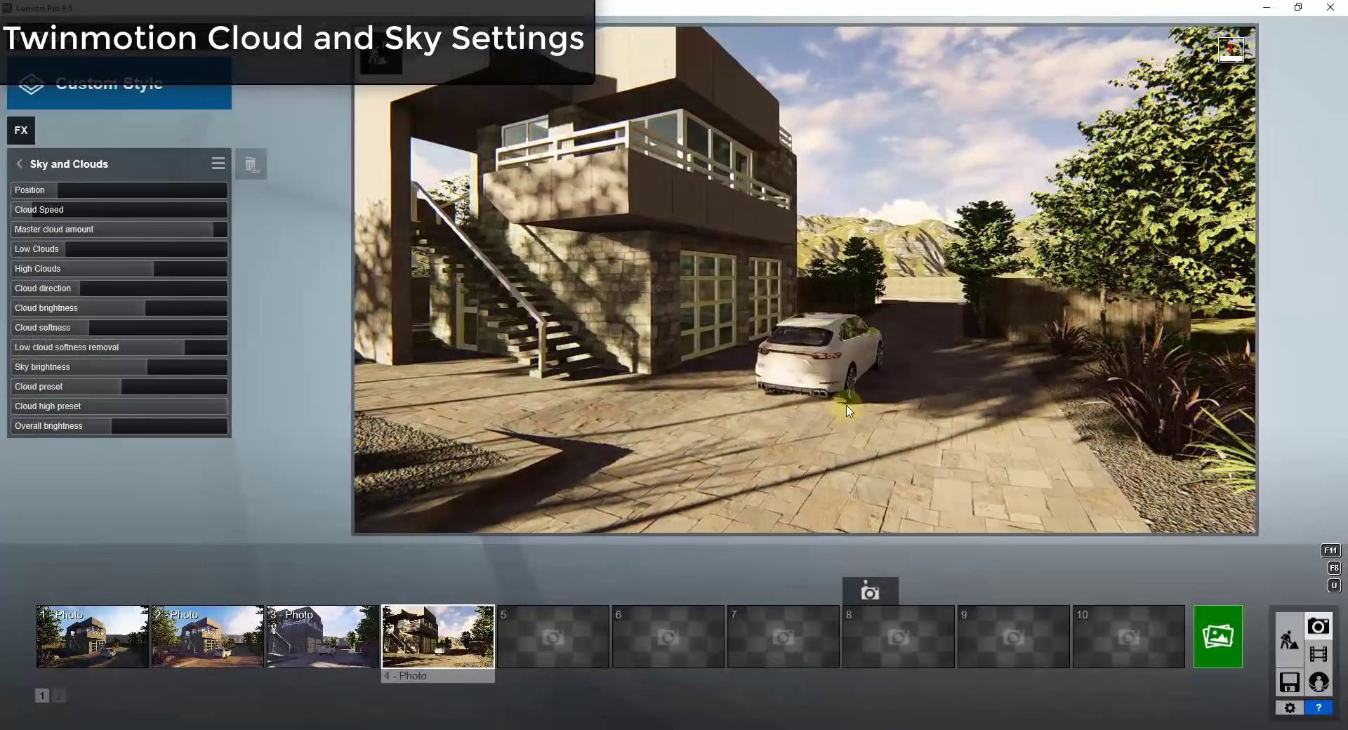
# Switch to the Lumion scene, open photo 3's Real Skies effect and rotate the sky's heading
pyautogui.press('a')
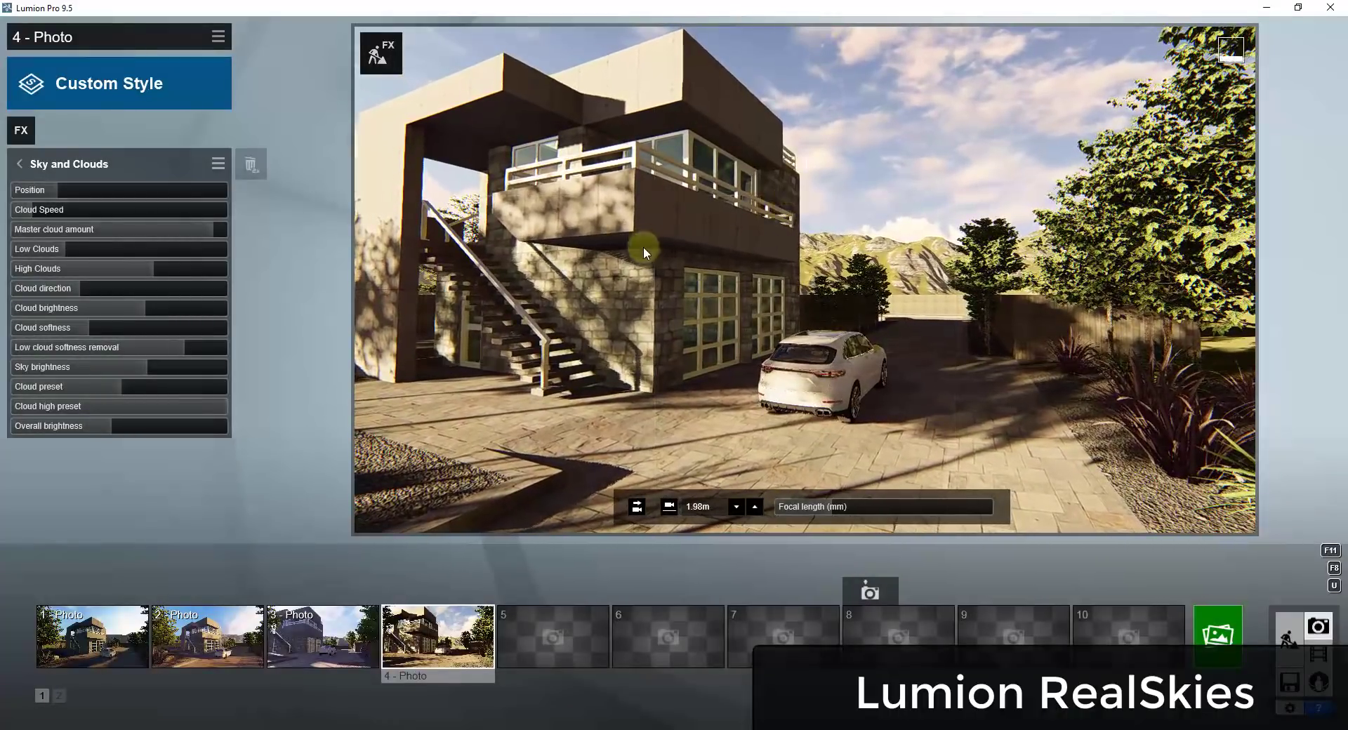
pyautogui.click(330, 649)
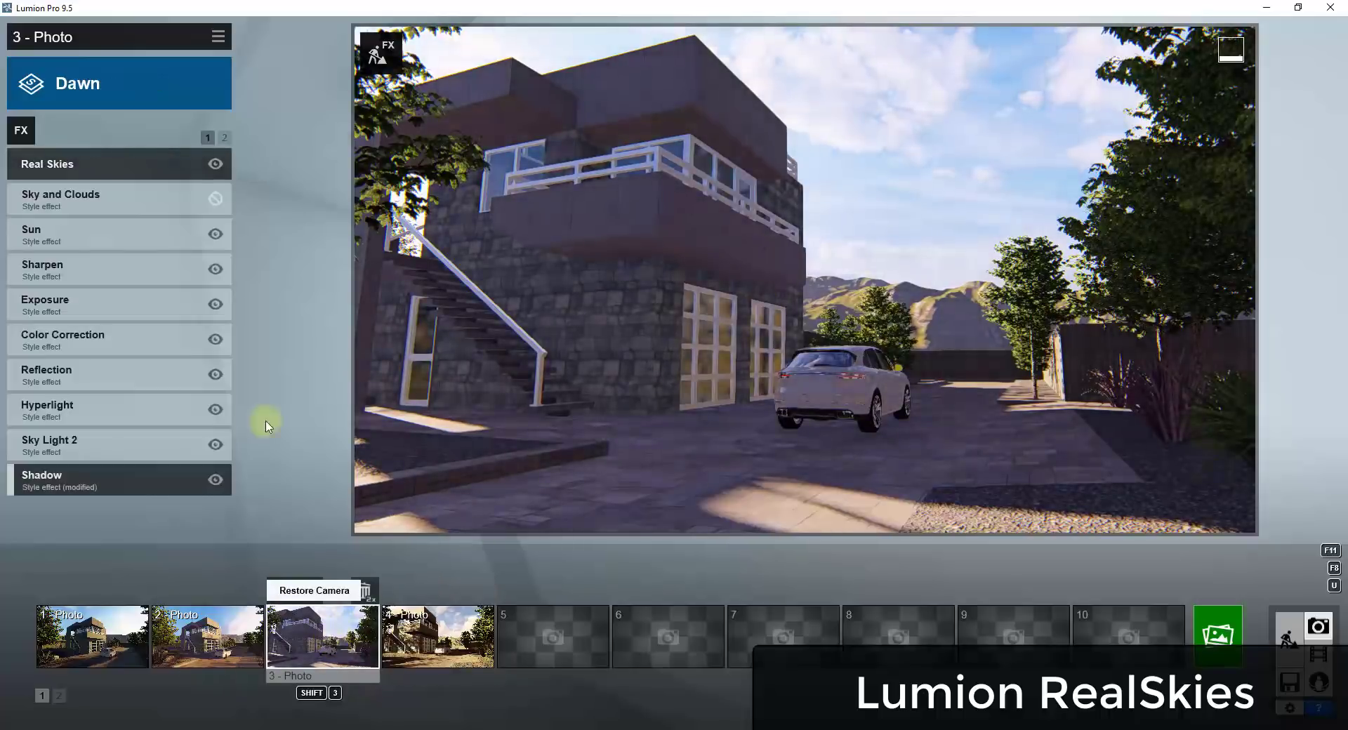
pyautogui.click(20, 132)
pyautogui.click(520, 130)
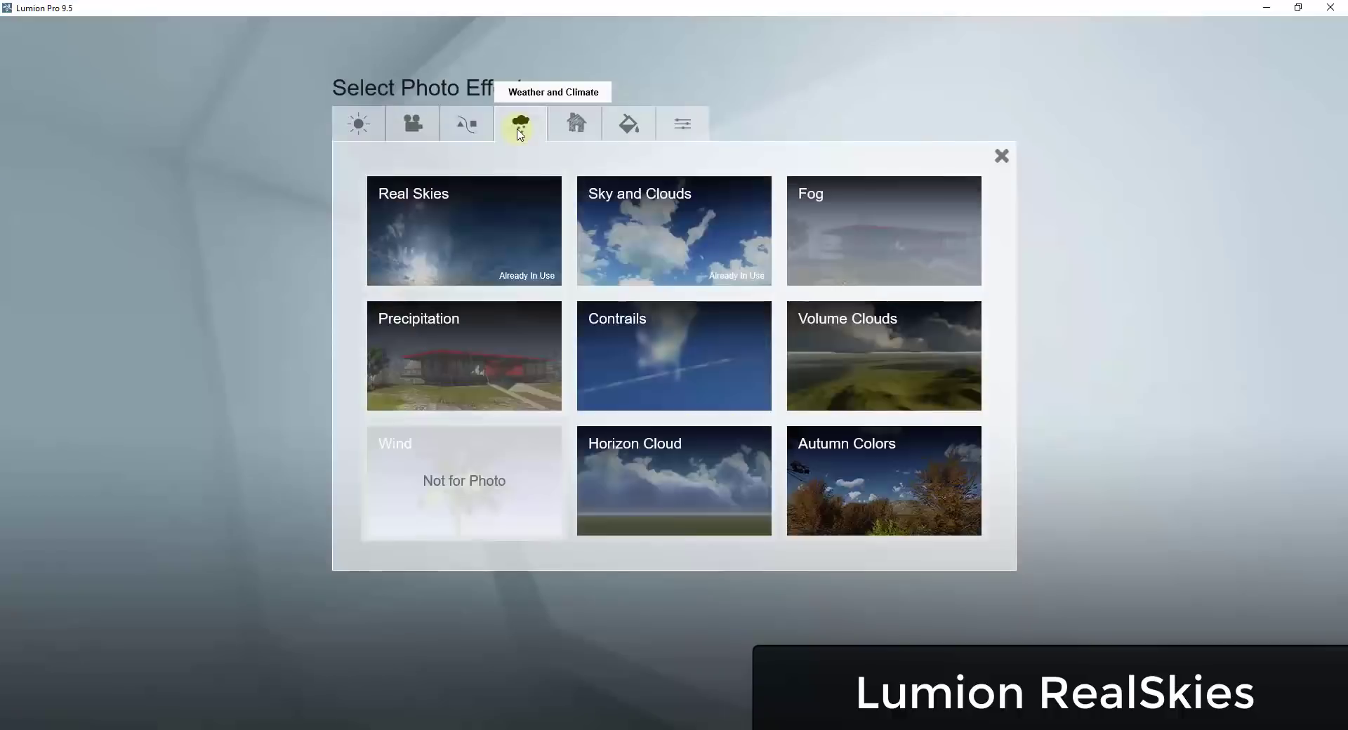
pyautogui.click(469, 223)
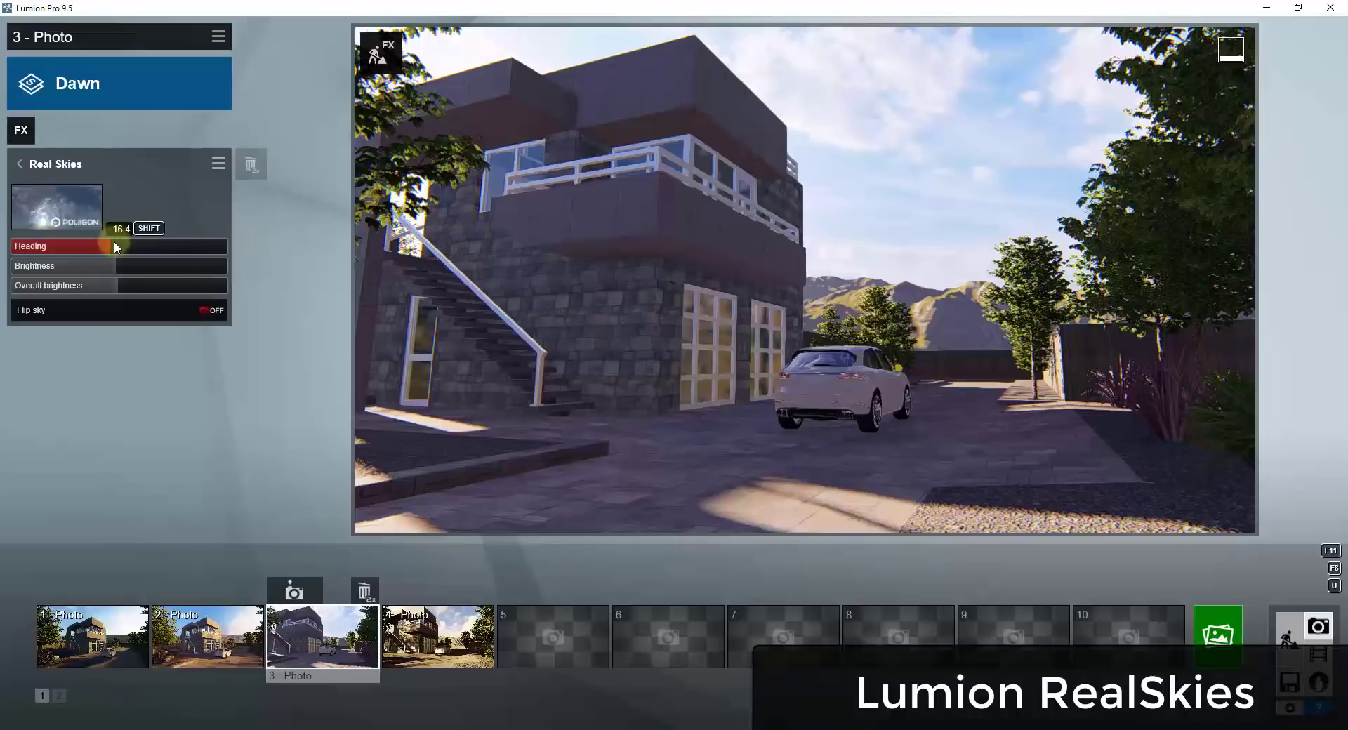
pyautogui.moveTo(114, 245); pyautogui.dragTo(87, 234)
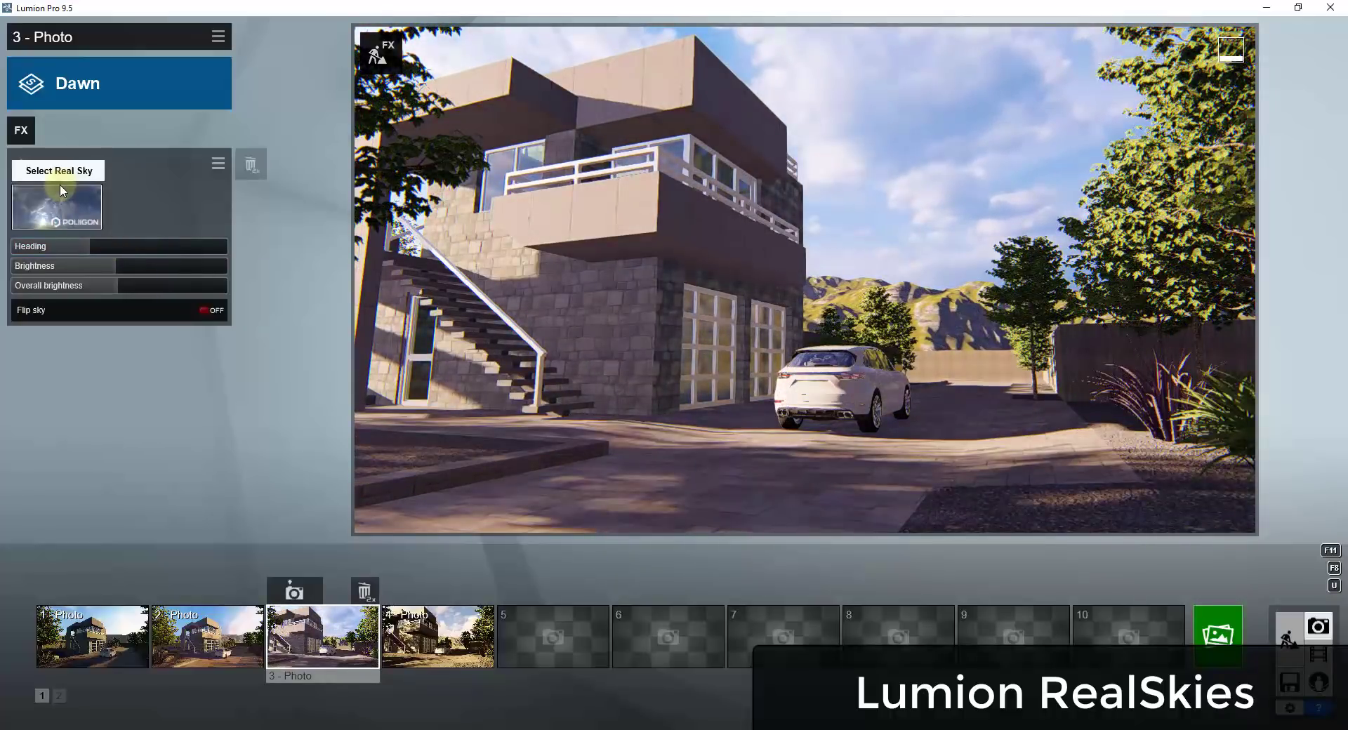
# Try a clearer real sky in photo 3 and rotate its heading
pyautogui.click(60, 184)
pyautogui.click(493, 373)
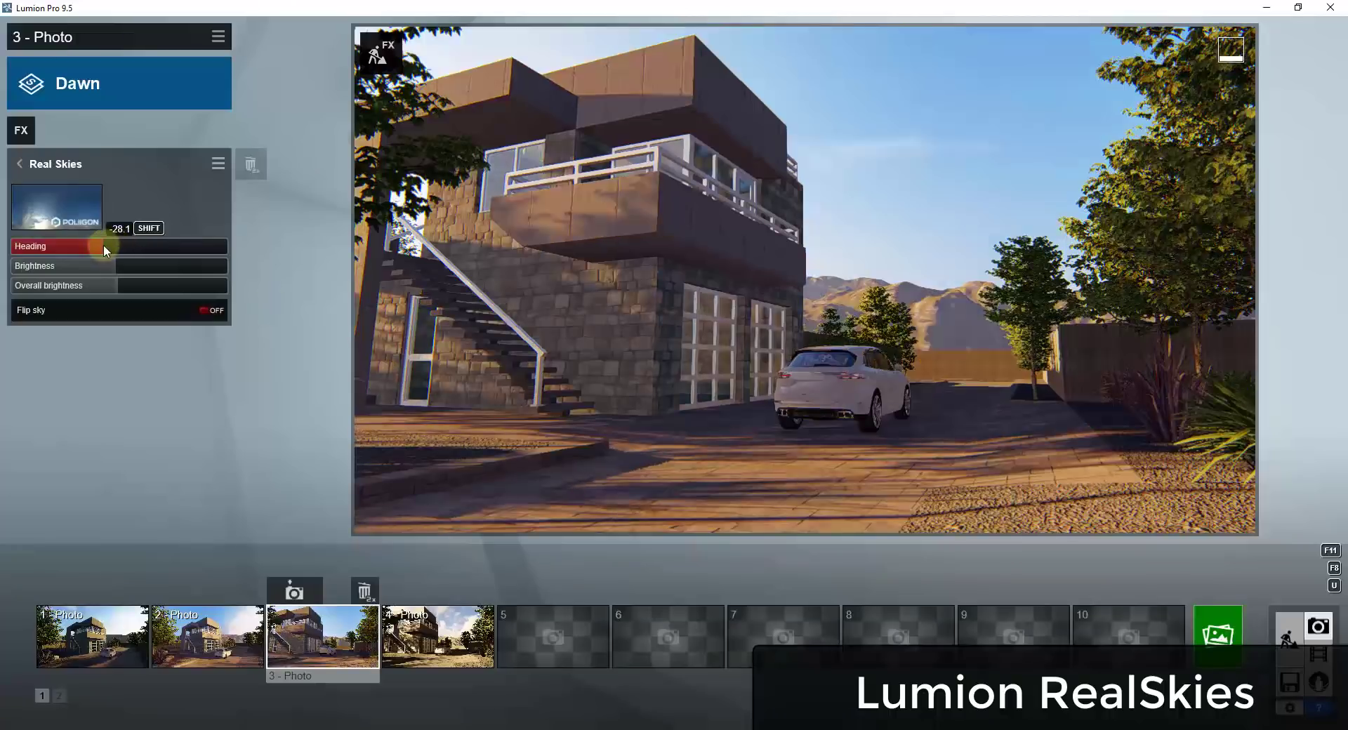
pyautogui.moveTo(104, 244); pyautogui.dragTo(76, 250)
# Try the first Overcast real sky in photo 3 with a heading of about 72.5
pyautogui.click(74, 222)
pyautogui.click(666, 143)
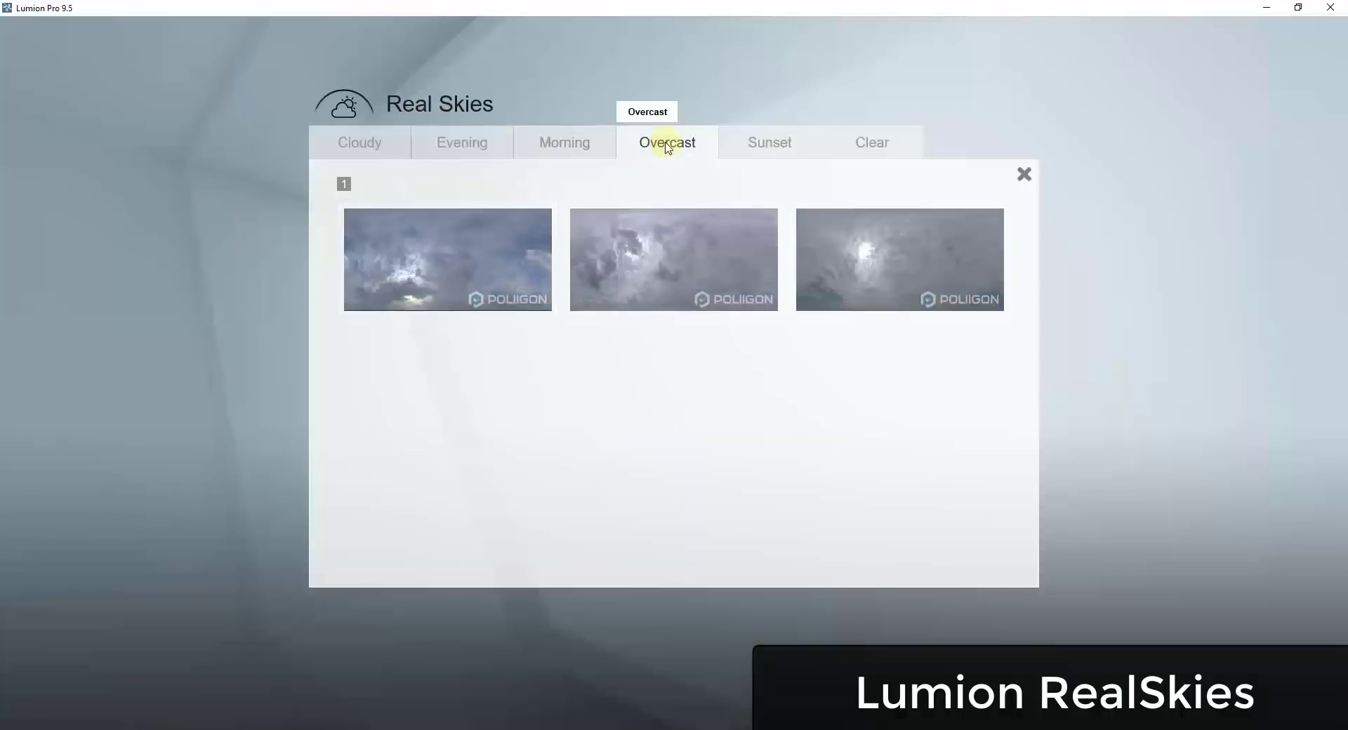
pyautogui.click(487, 259)
pyautogui.moveTo(152, 250)
pyautogui.mouseDown()
pyautogui.moveTo(132, 247)
pyautogui.moveTo(164, 249)
pyautogui.mouseUp()
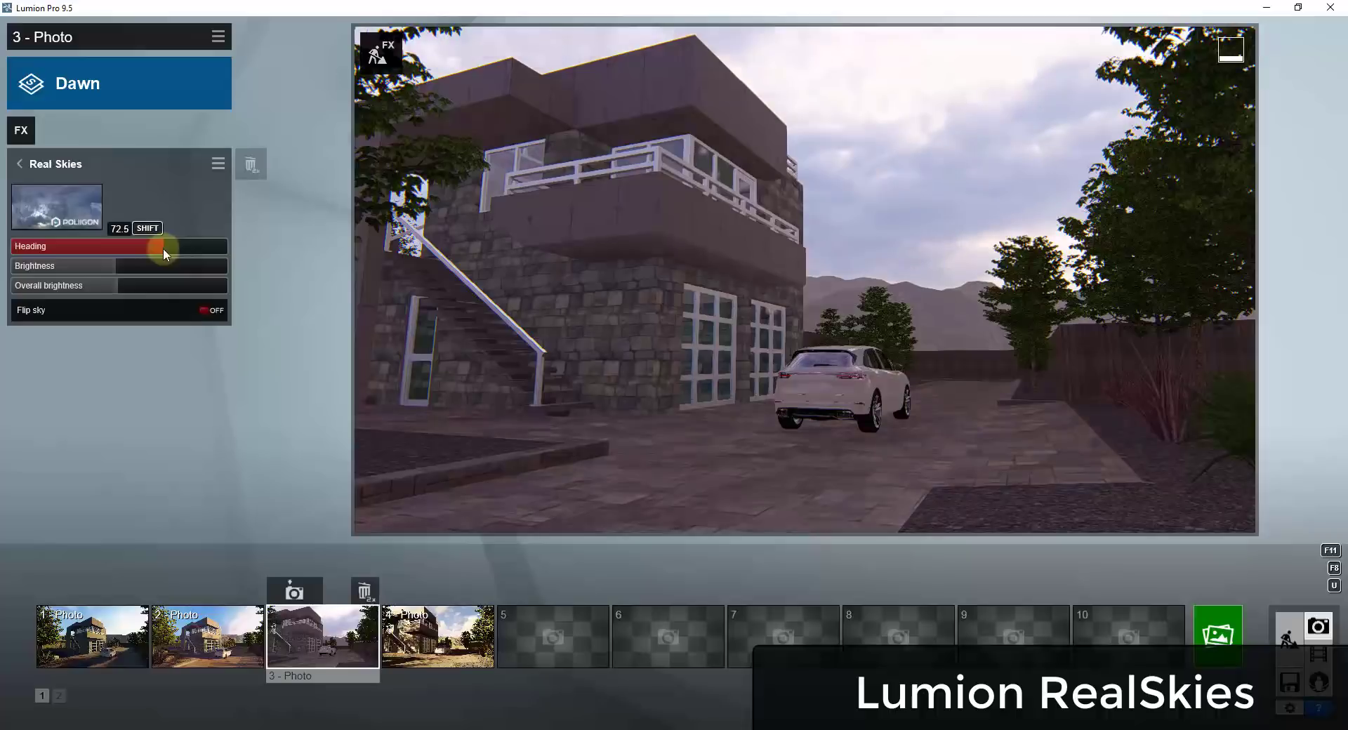
# Try the first Morning real sky in photo 3 and rotate its heading to relight the house front
pyautogui.click(60, 218)
pyautogui.click(560, 144)
pyautogui.click(503, 281)
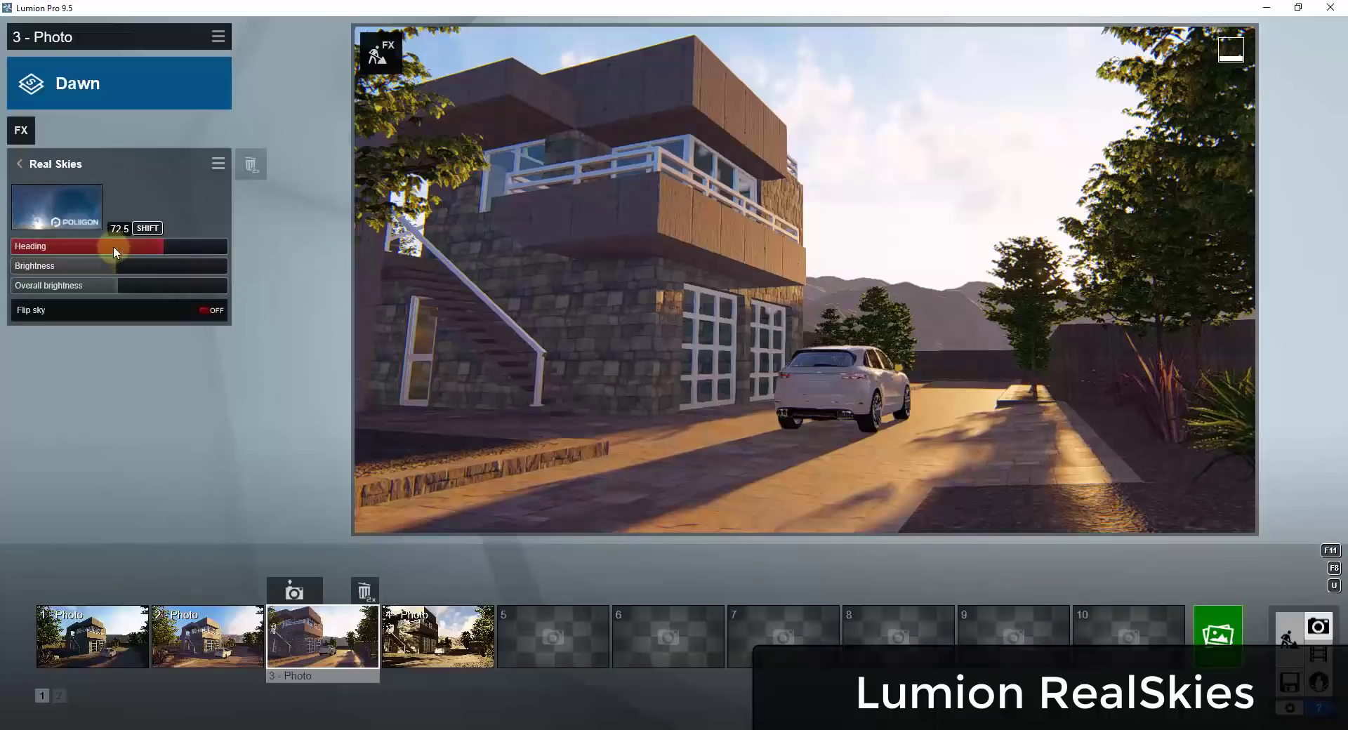
pyautogui.moveTo(114, 247); pyautogui.dragTo(84, 214)
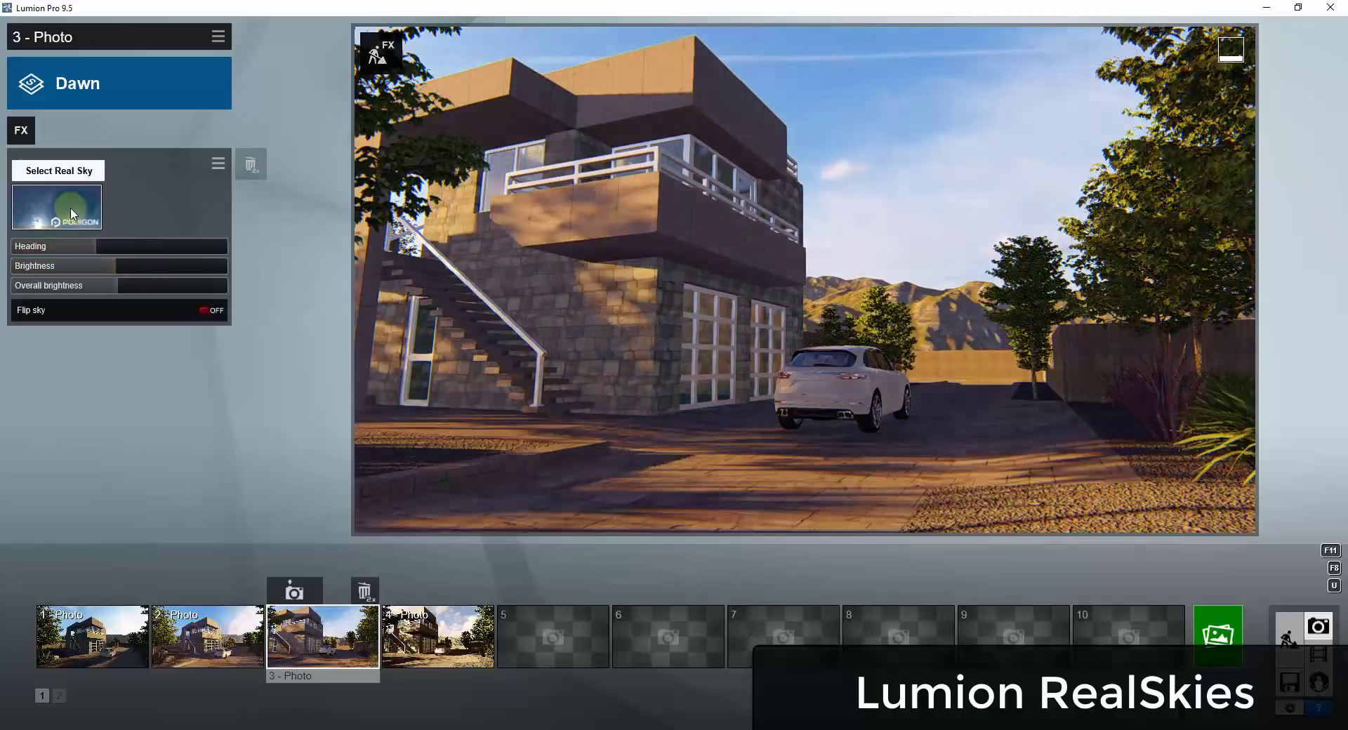
# Browse the Overcast and Evening real skies, pick an Evening sky for photo 3, and adjust the sky's heading and brightness
pyautogui.click(77, 209)
pyautogui.click(689, 150)
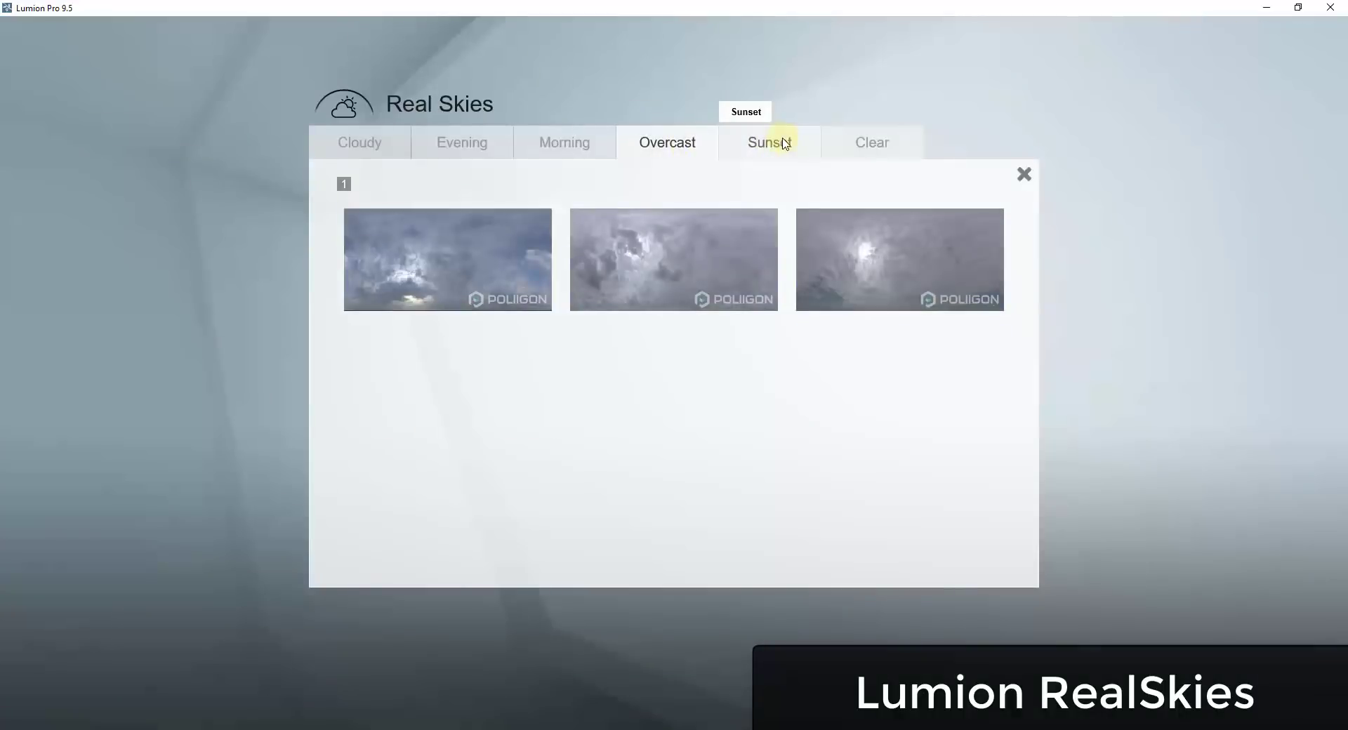
pyautogui.click(447, 141)
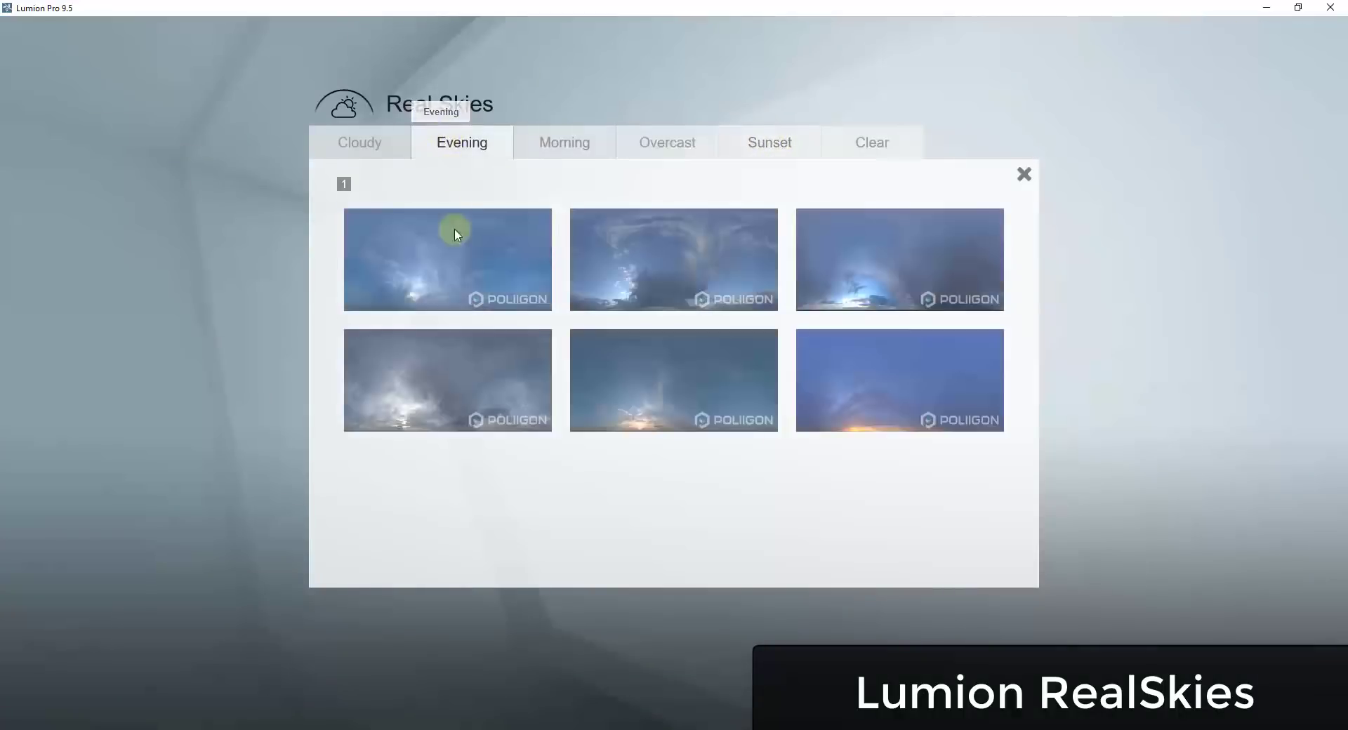
pyautogui.click(660, 379)
pyautogui.moveTo(118, 244); pyautogui.dragTo(117, 293)
pyautogui.moveTo(116, 267)
pyautogui.mouseDown()
pyautogui.moveTo(178, 267)
pyautogui.moveTo(132, 271)
pyautogui.mouseUp()
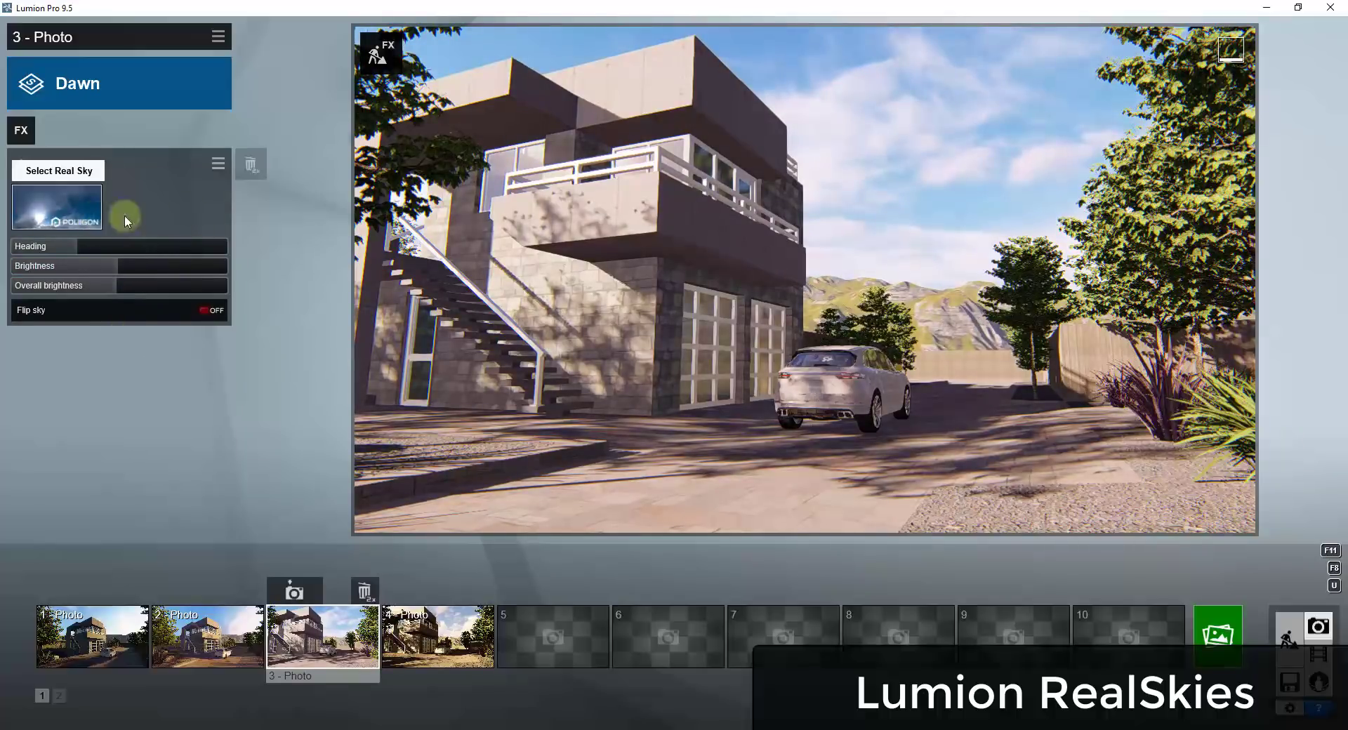
pyautogui.moveTo(81, 248)
pyautogui.mouseDown()
pyautogui.moveTo(101, 248)
pyautogui.moveTo(78, 251)
pyautogui.moveTo(90, 251)
pyautogui.mouseUp()
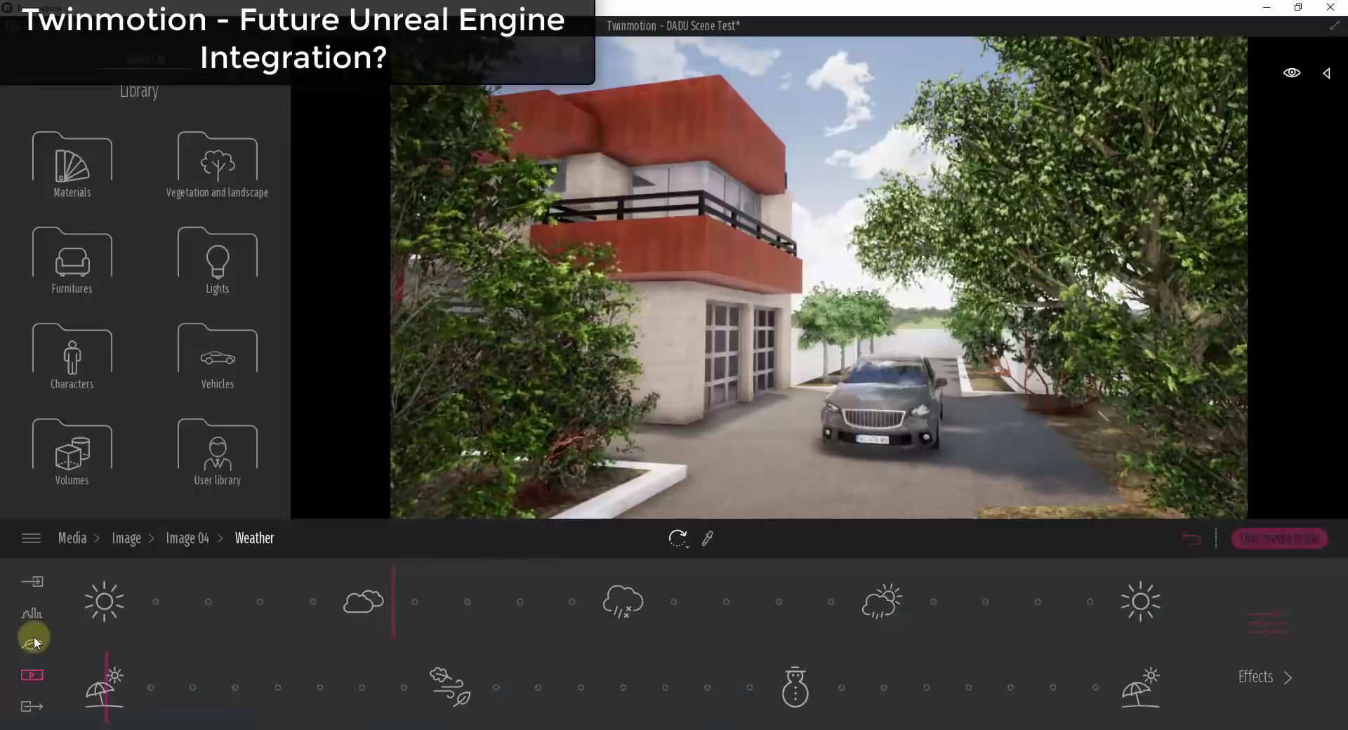
# In the Twinmotion scene, set Image 04's background picture to City and adjust its rotation
pyautogui.click(31, 678)
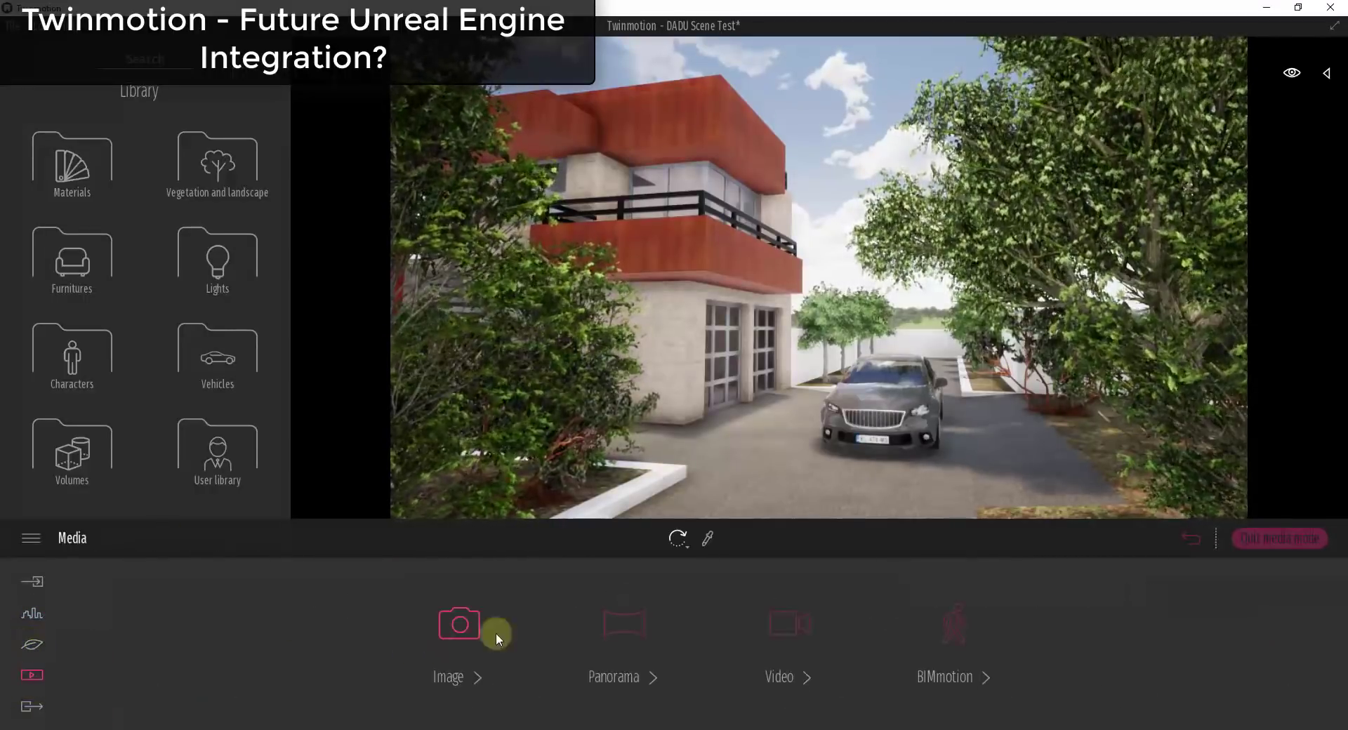
pyautogui.click(507, 630)
pyautogui.click(1038, 663)
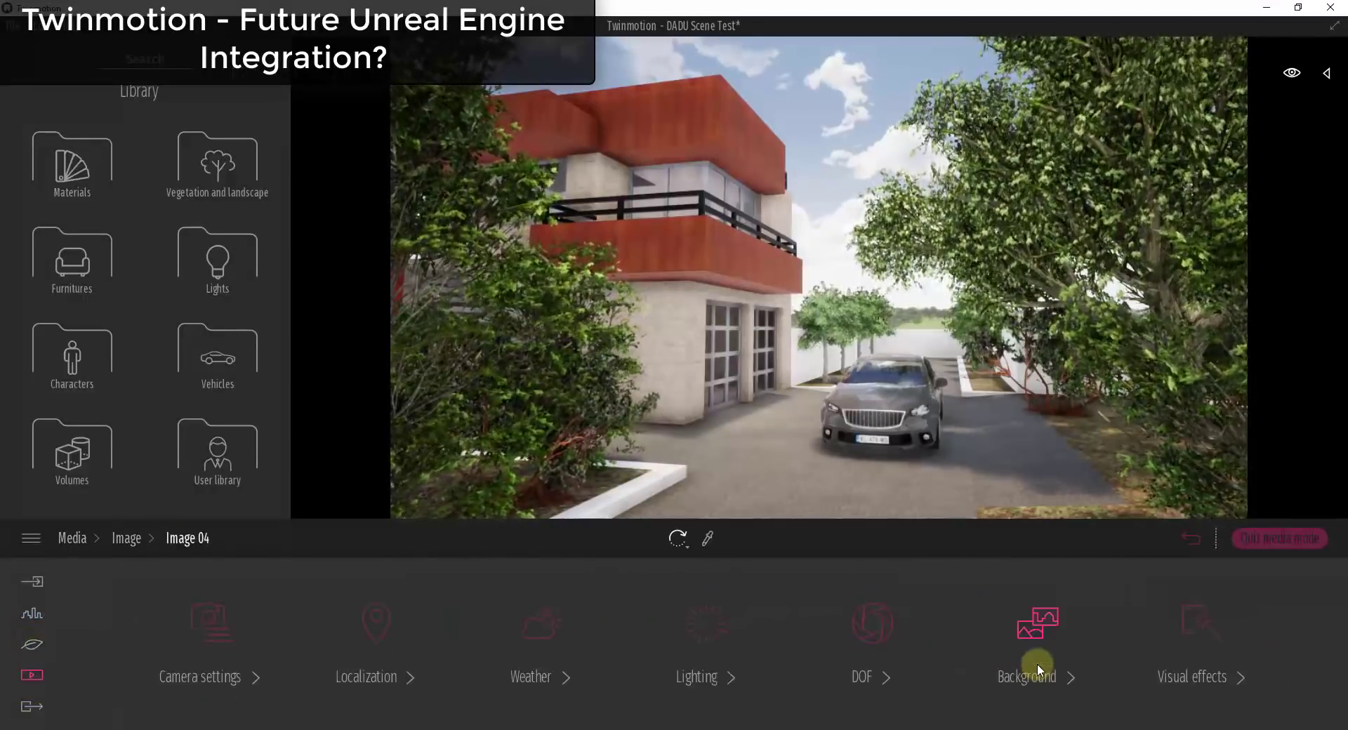
pyautogui.click(1038, 656)
pyautogui.click(629, 636)
pyautogui.click(552, 477)
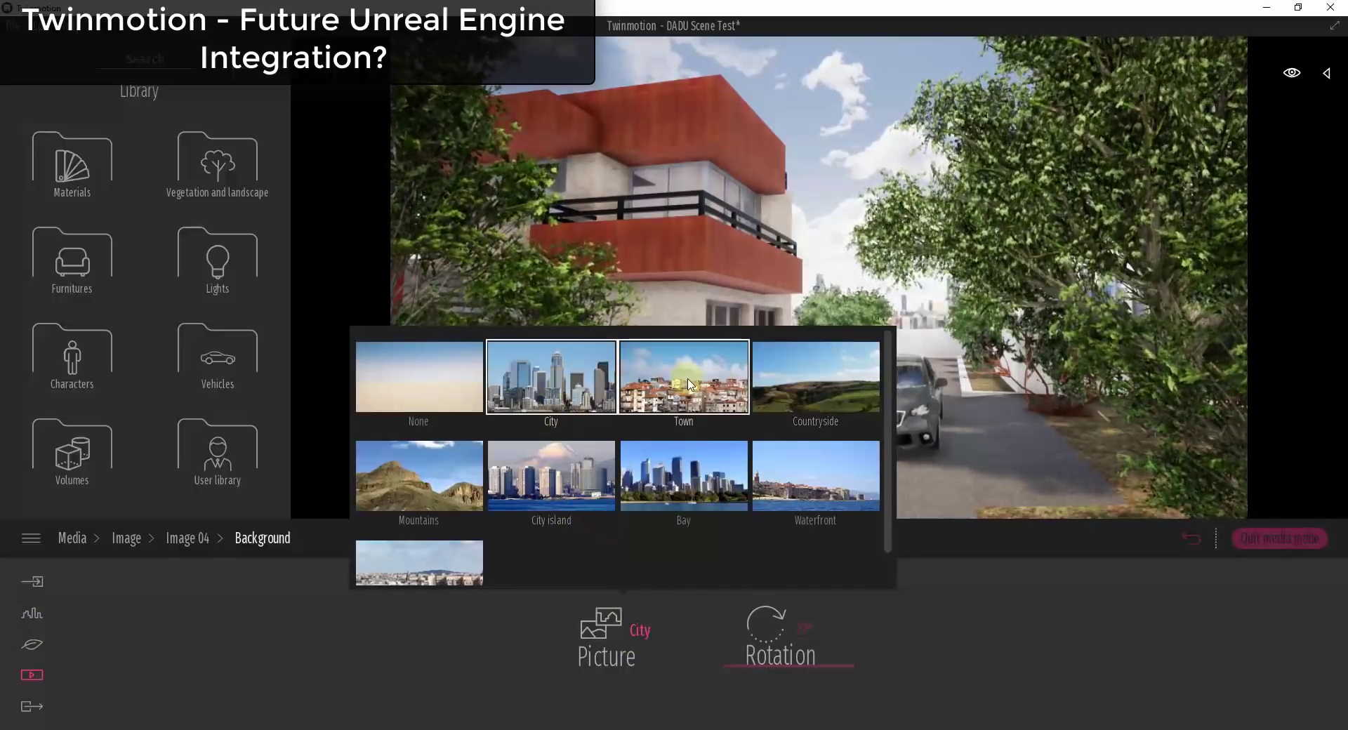
pyautogui.click(558, 386)
pyautogui.moveTo(817, 670); pyautogui.dragTo(836, 664)
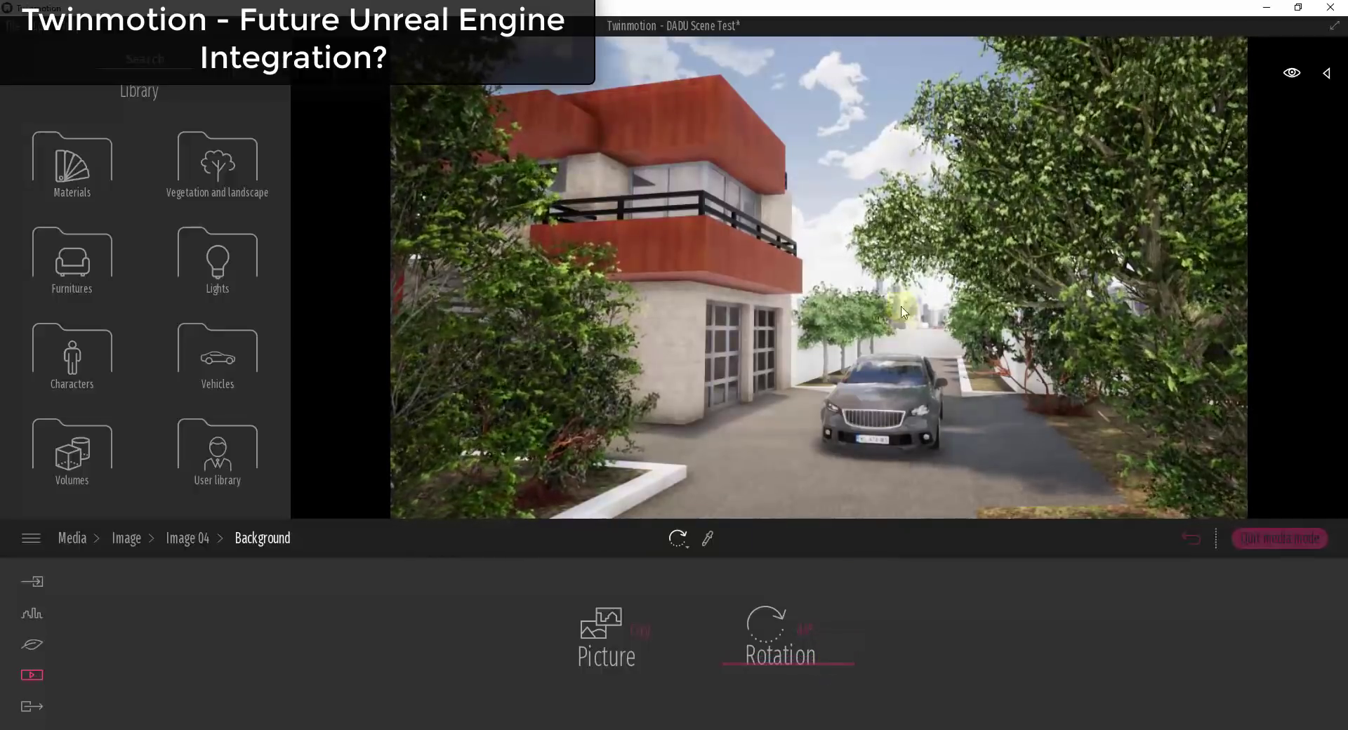